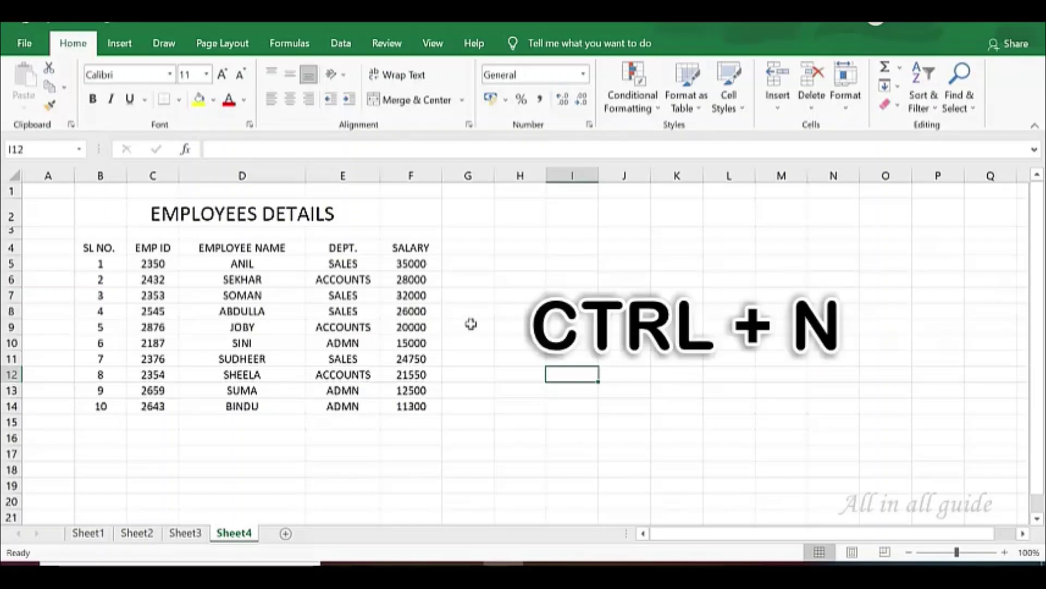
# Create a new blank workbook and open the recent EXCEL SHORTCUT workbook
pyautogui.hotkey('ctrl', 'n')
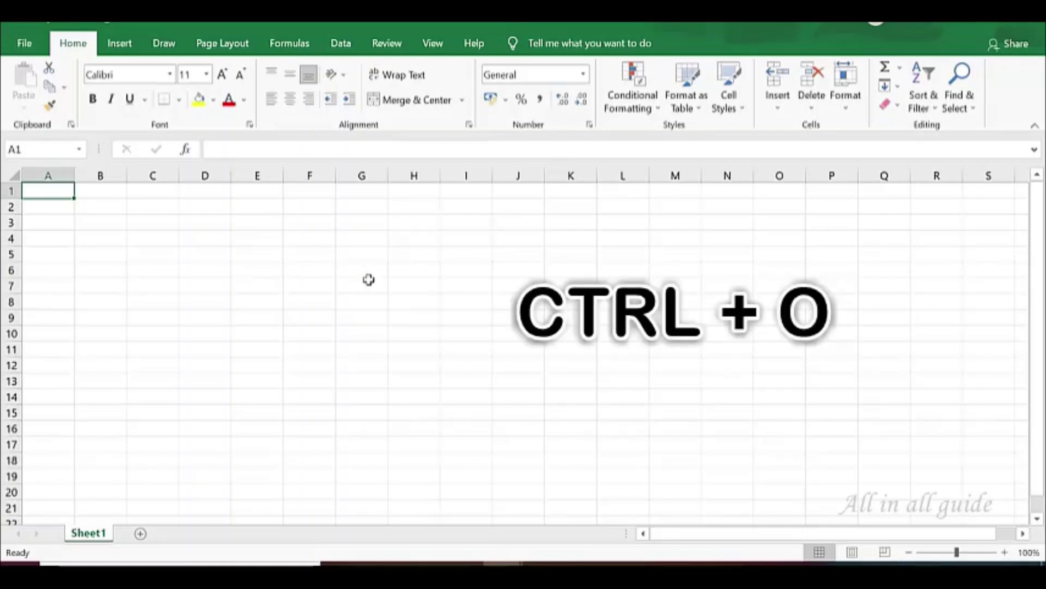
pyautogui.hotkey('ctrl', 'o')
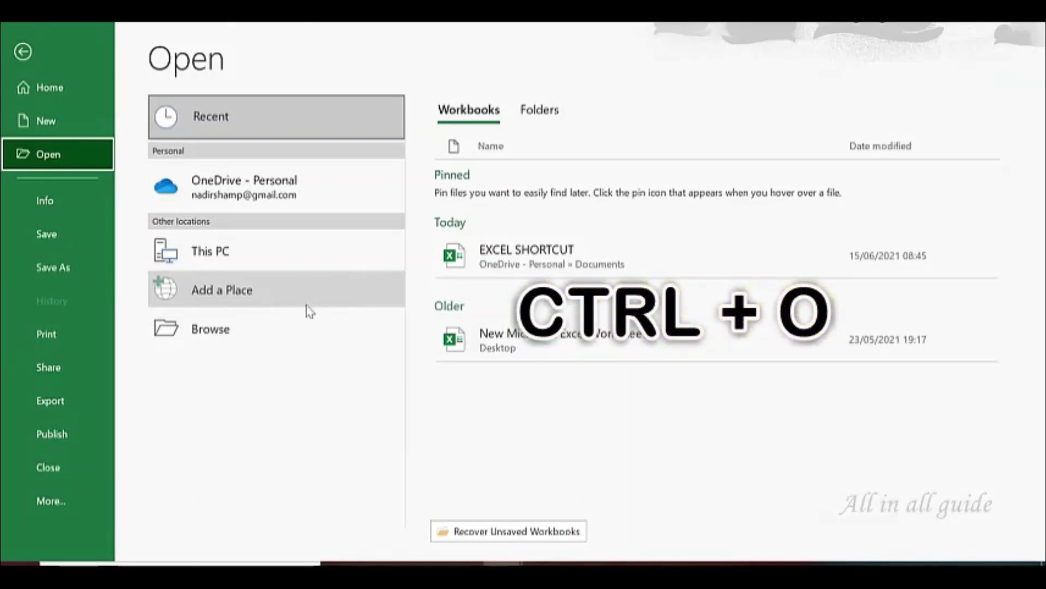
pyautogui.click(240, 336)
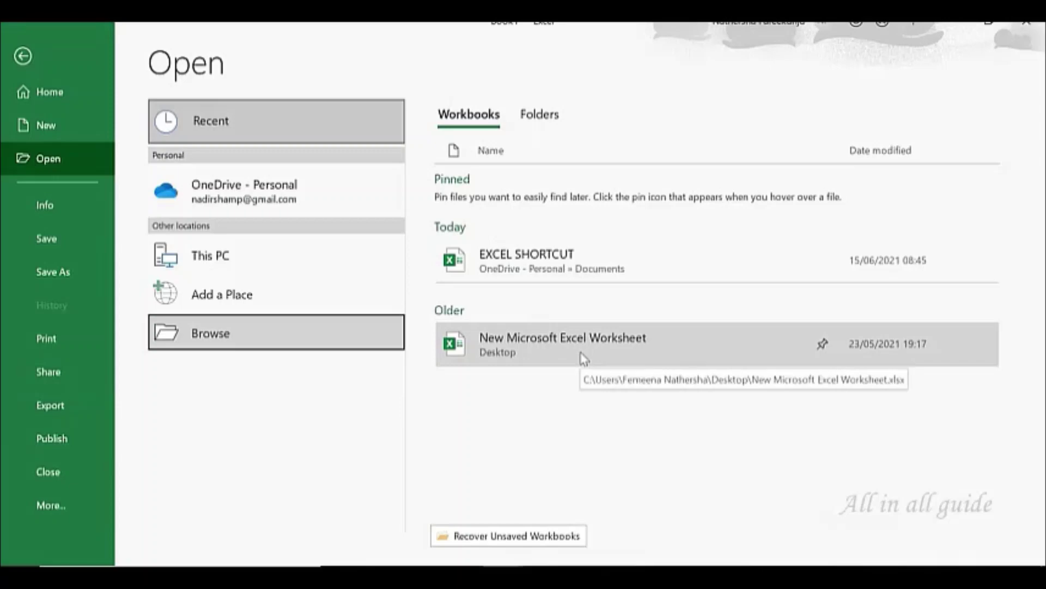
pyautogui.click(545, 272)
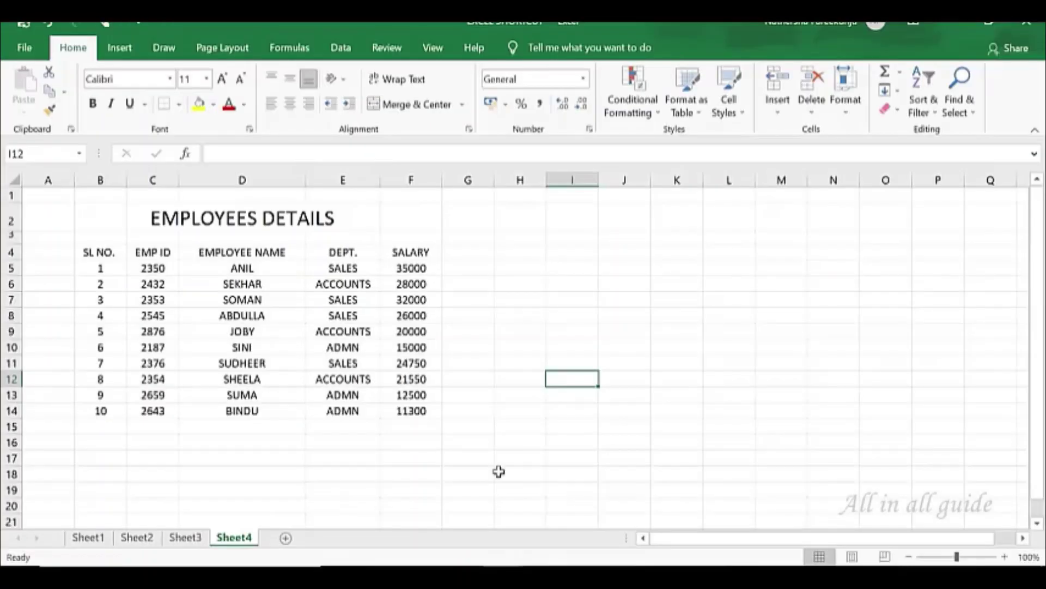
# Save the EXCEL SHORTCUT workbook and close it, discarding any remaining changes
pyautogui.hotkey('ctrl', 's')
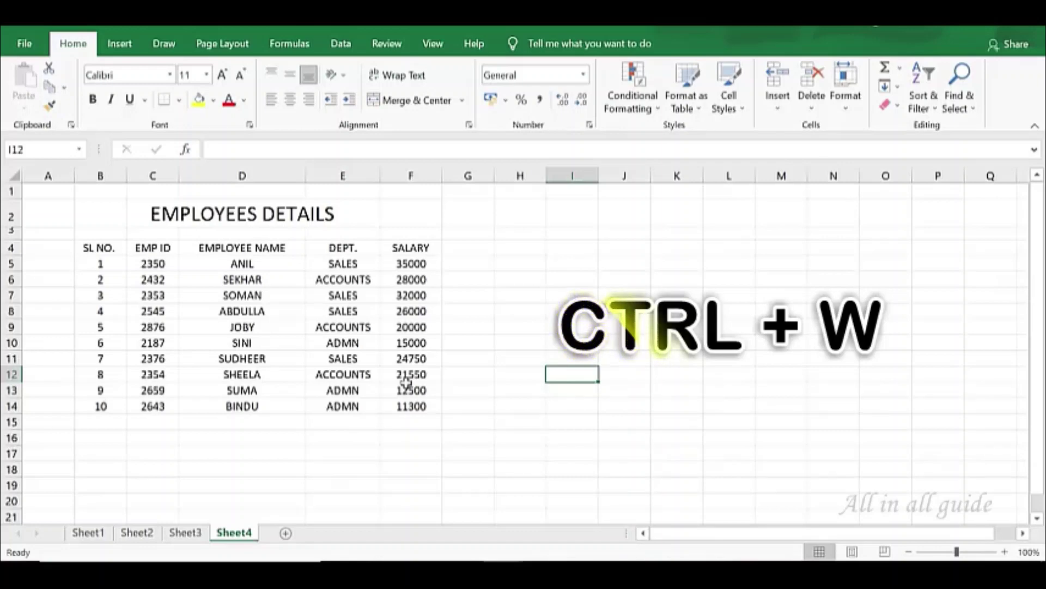
pyautogui.hotkey('ctrl', 'w')
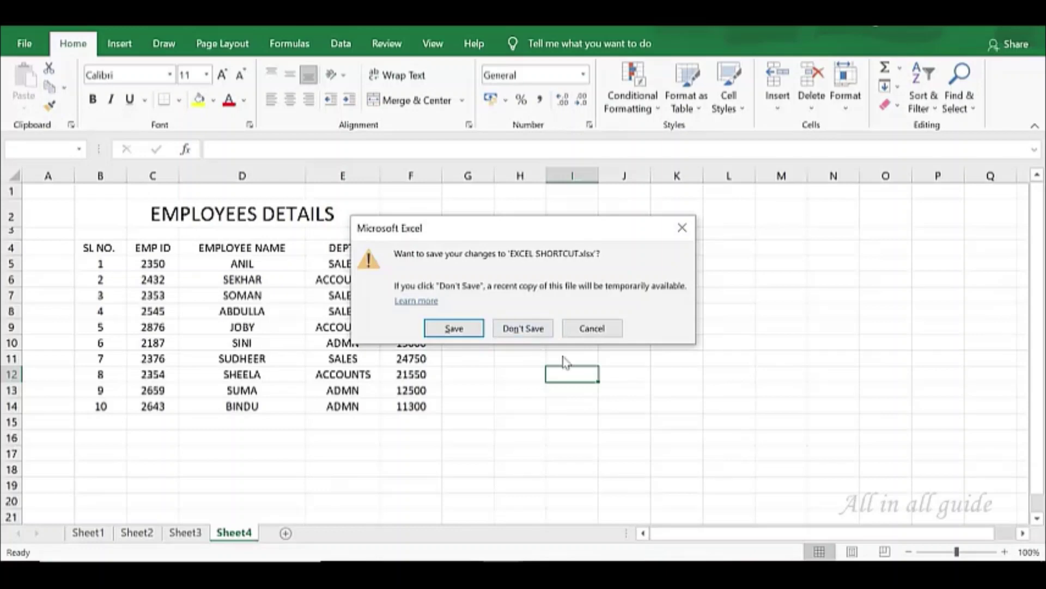
pyautogui.click(501, 329)
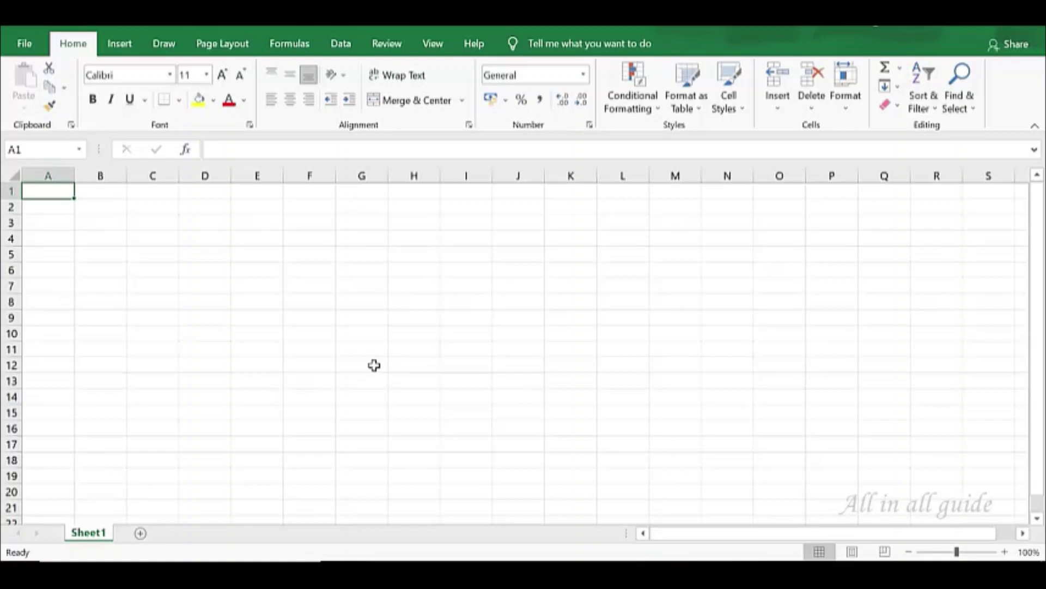
# Reopen the recent EXCEL SHORTCUT workbook and display Sheet4
pyautogui.hotkey('ctrl', 'o')
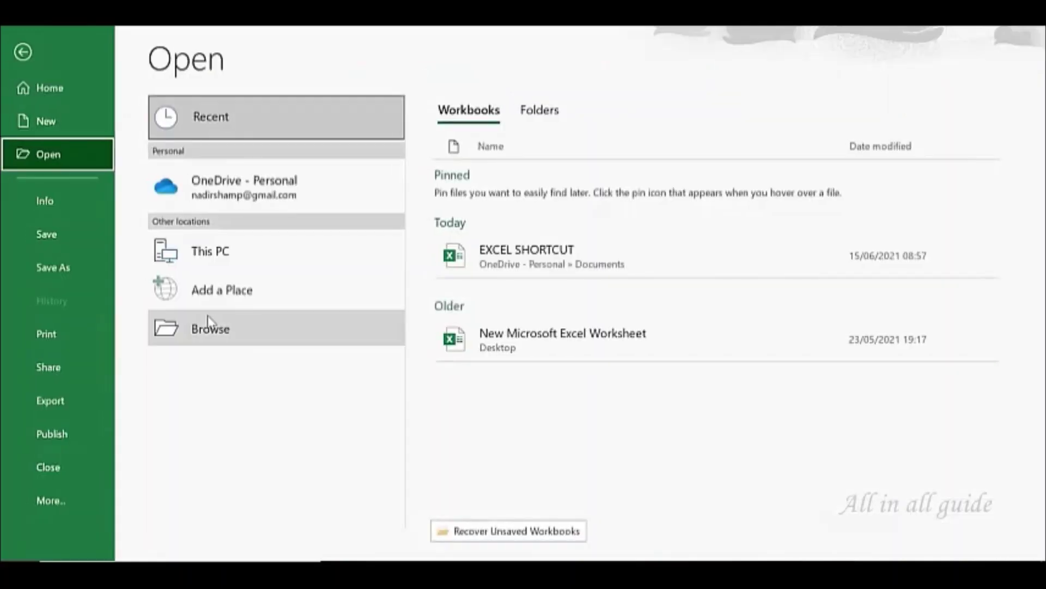
pyautogui.click(542, 267)
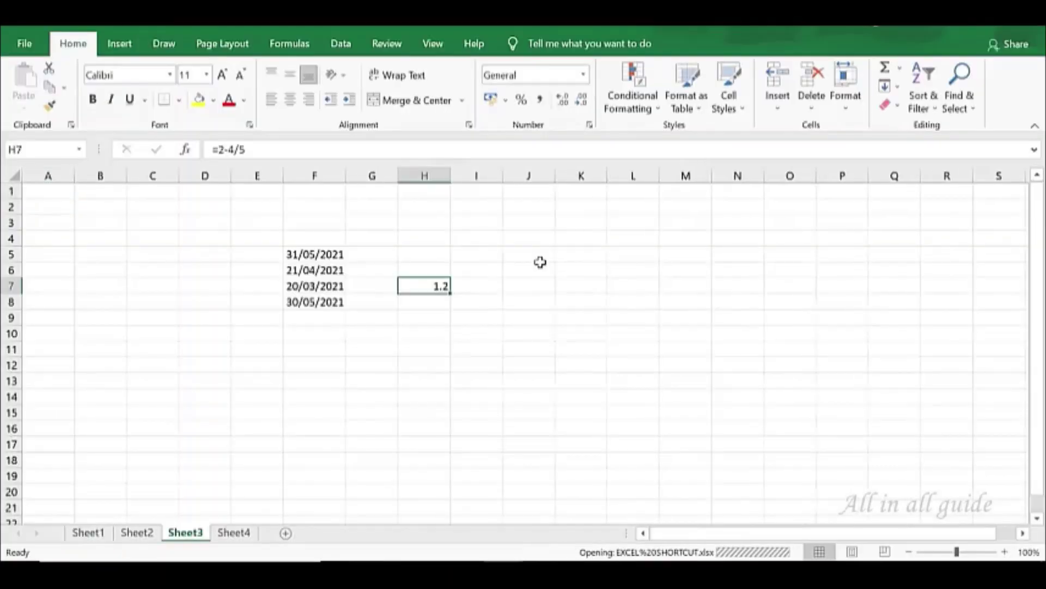
pyautogui.click(245, 535)
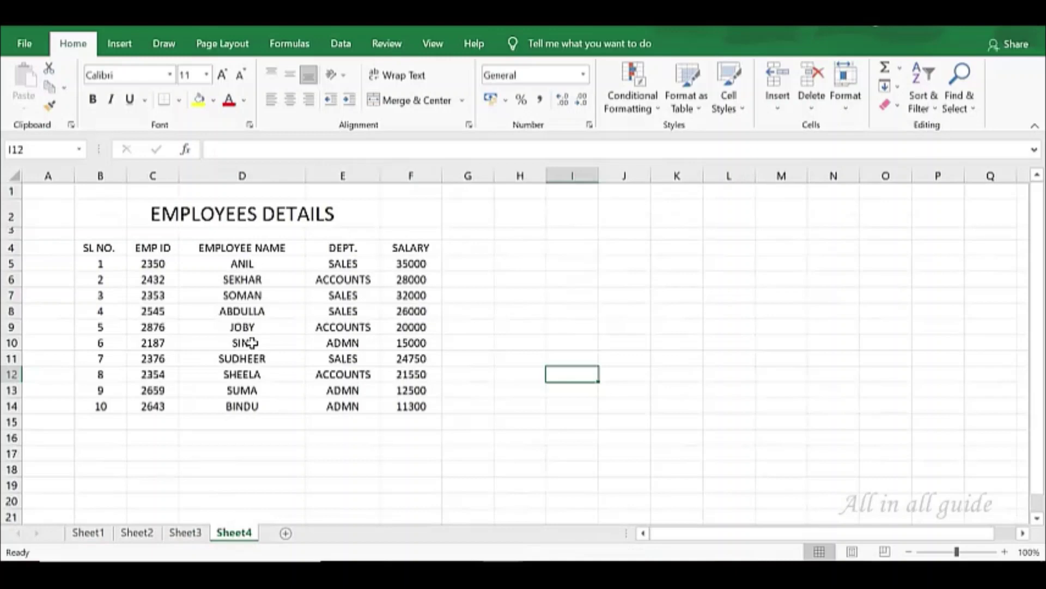
pyautogui.hotkey('ctrl', 'n')
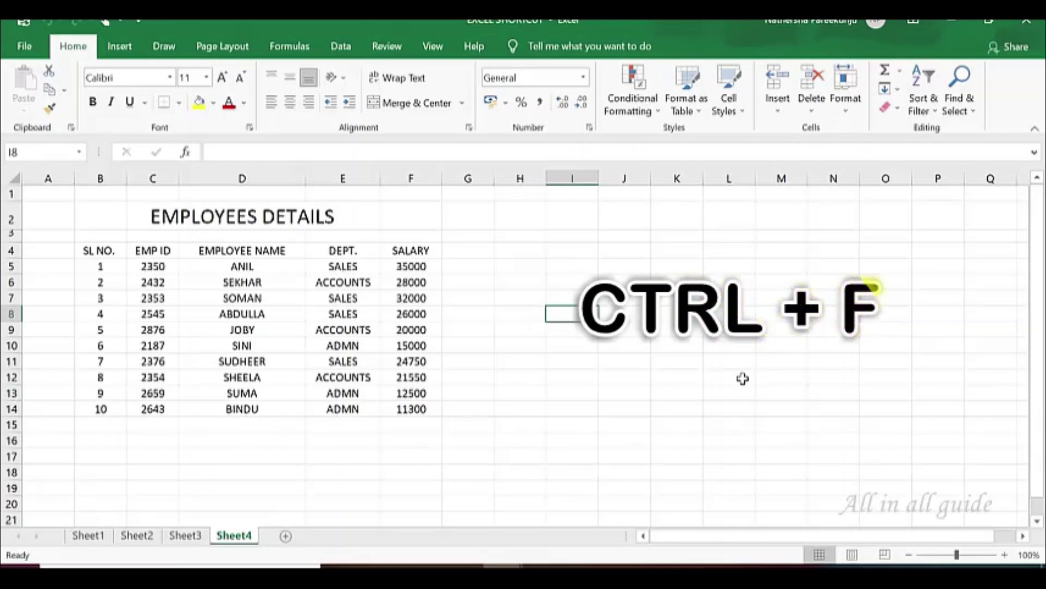
# Search the employee table on Sheet4 for the name of the employee with serial number 6
pyautogui.hotkey('ctrl', 'f')
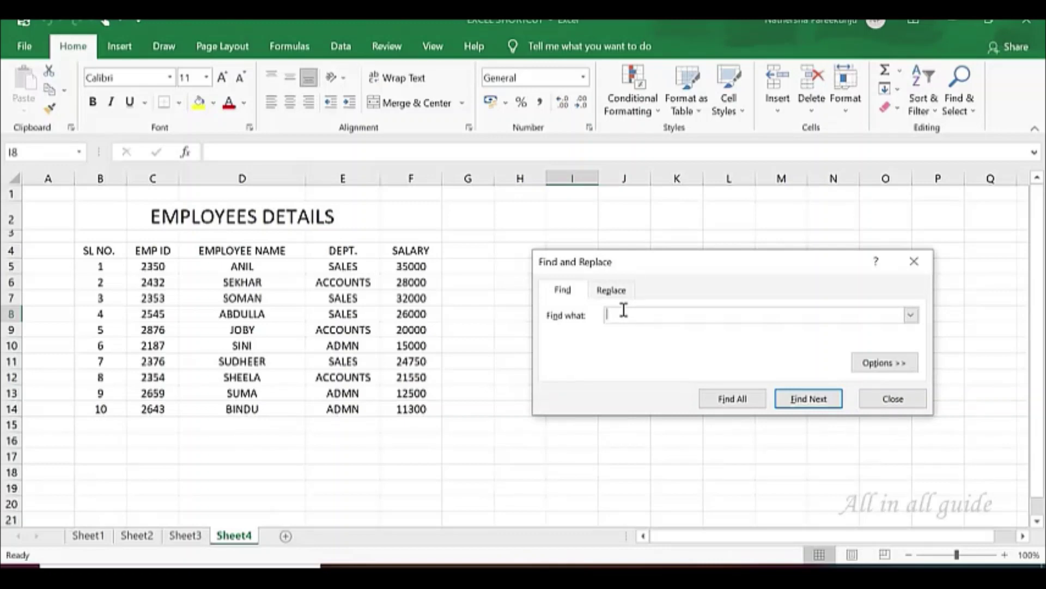
pyautogui.write('SINI')
pyautogui.click(816, 406)
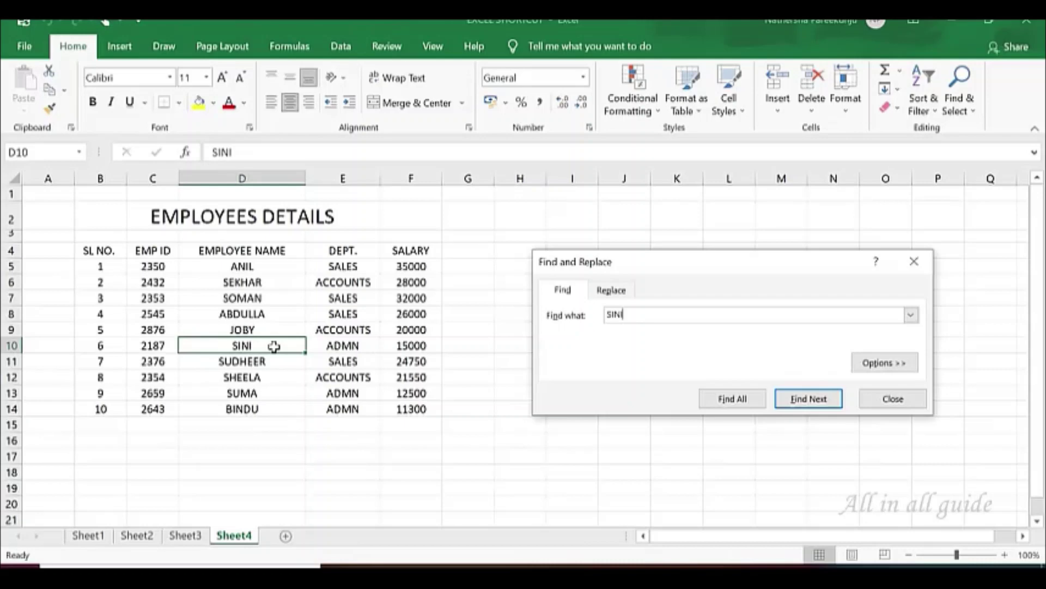
pyautogui.click(894, 406)
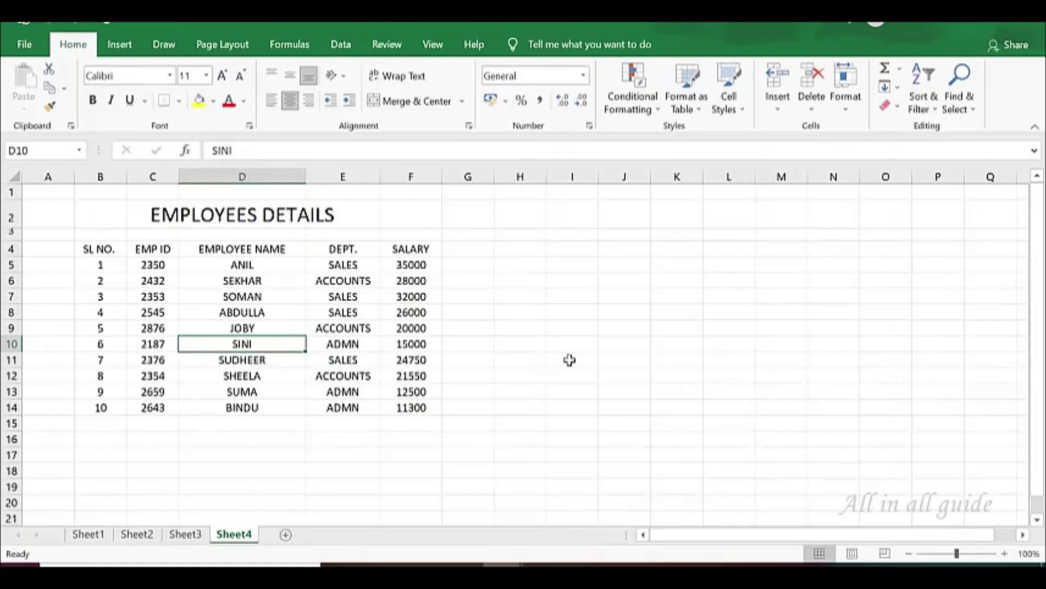
pyautogui.hotkey('ctrl', 'f')
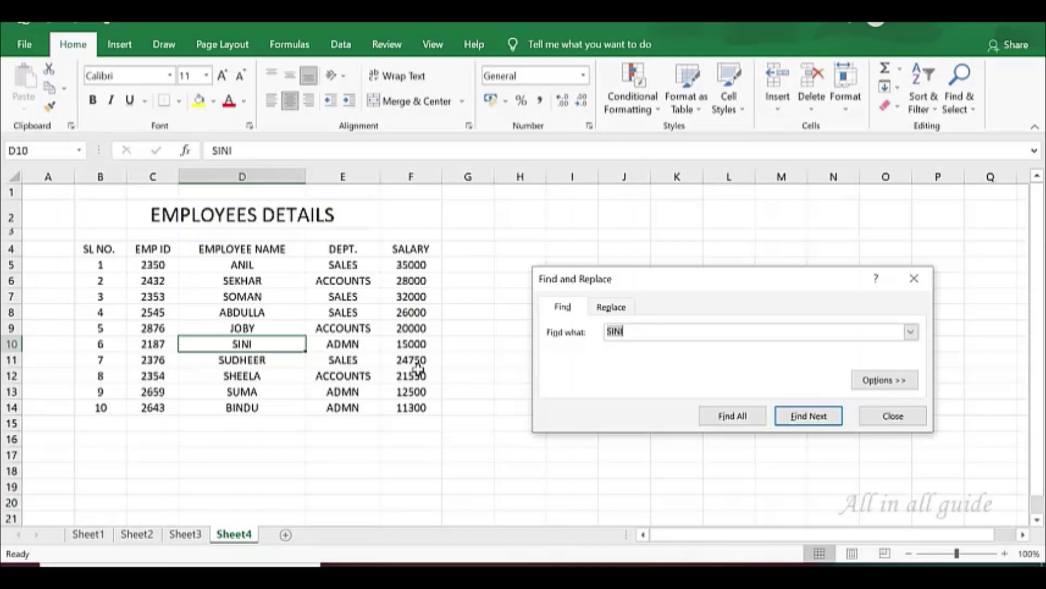
pyautogui.click(914, 281)
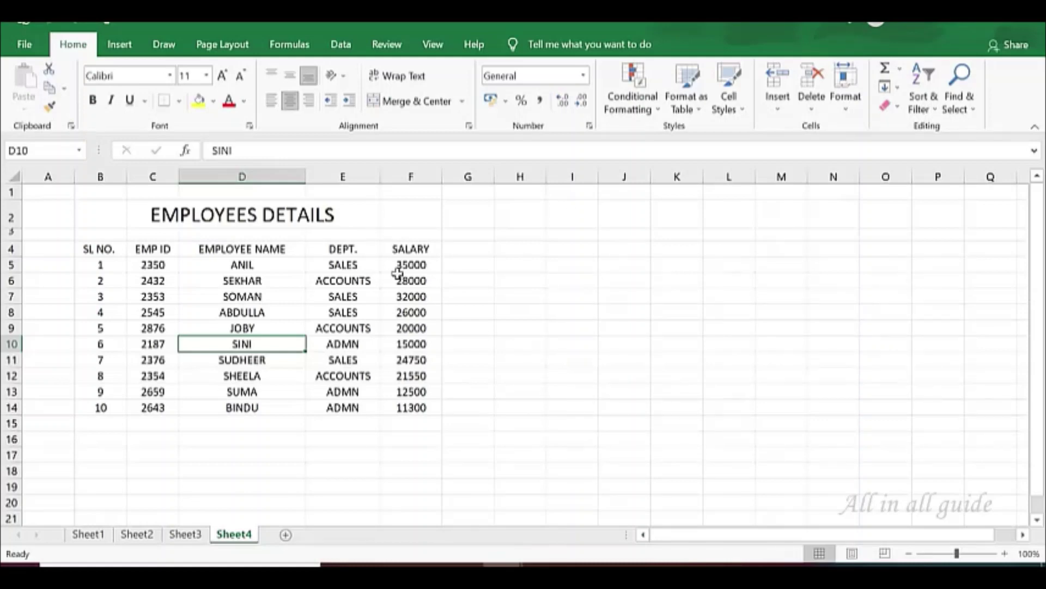
# Search the employee table for the name of the employee with serial number 8 and close the search
pyautogui.hotkey('ctrl', 'f')
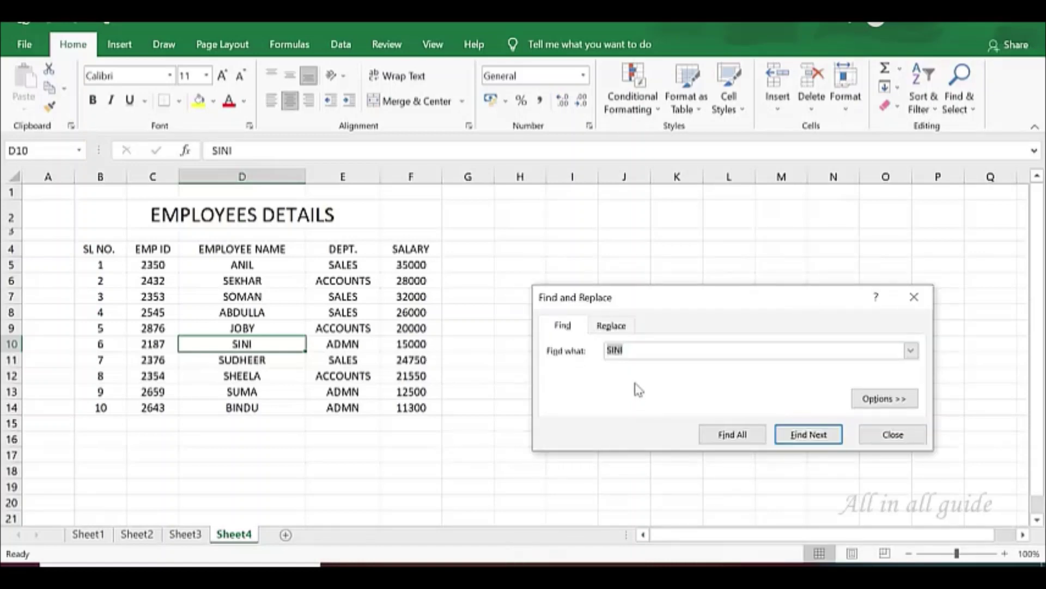
pyautogui.write('SHEELA')
pyautogui.click(800, 436)
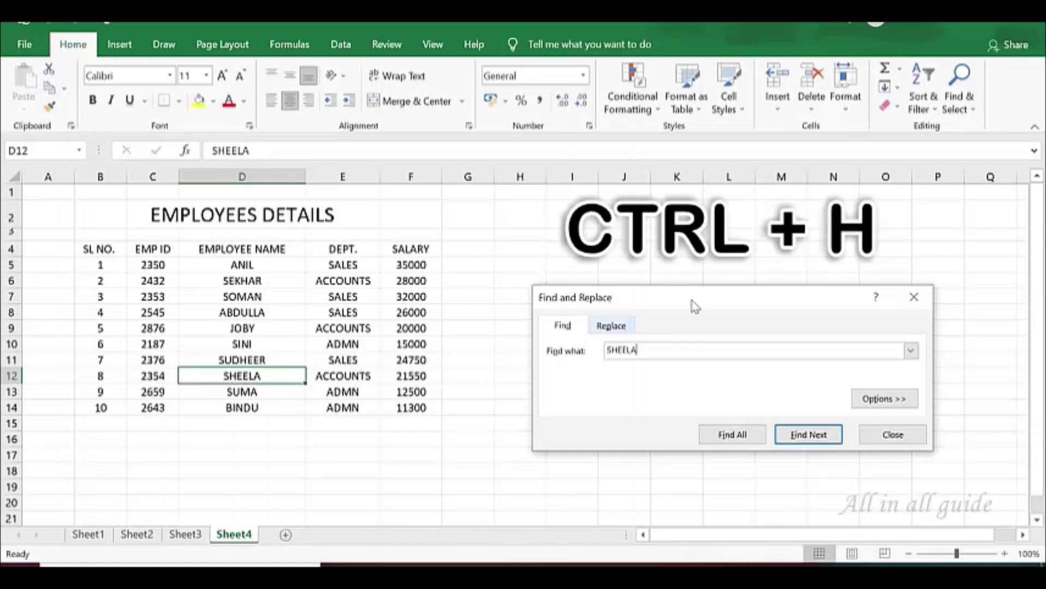
pyautogui.click(914, 299)
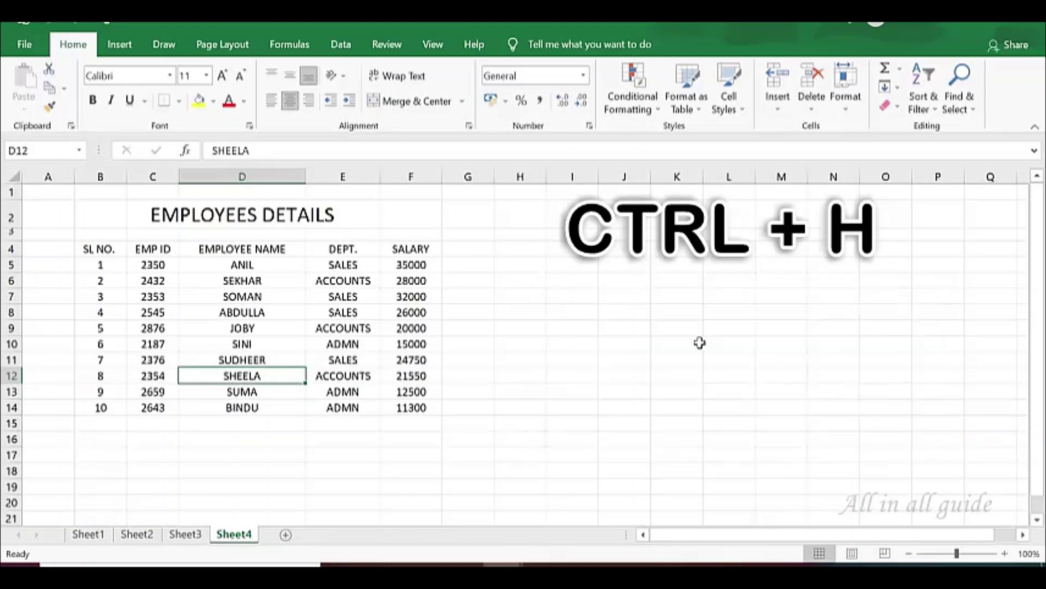
# Use Find and Replace to substitute a new employee name for the one in cell D12
pyautogui.hotkey('ctrl', 'h')
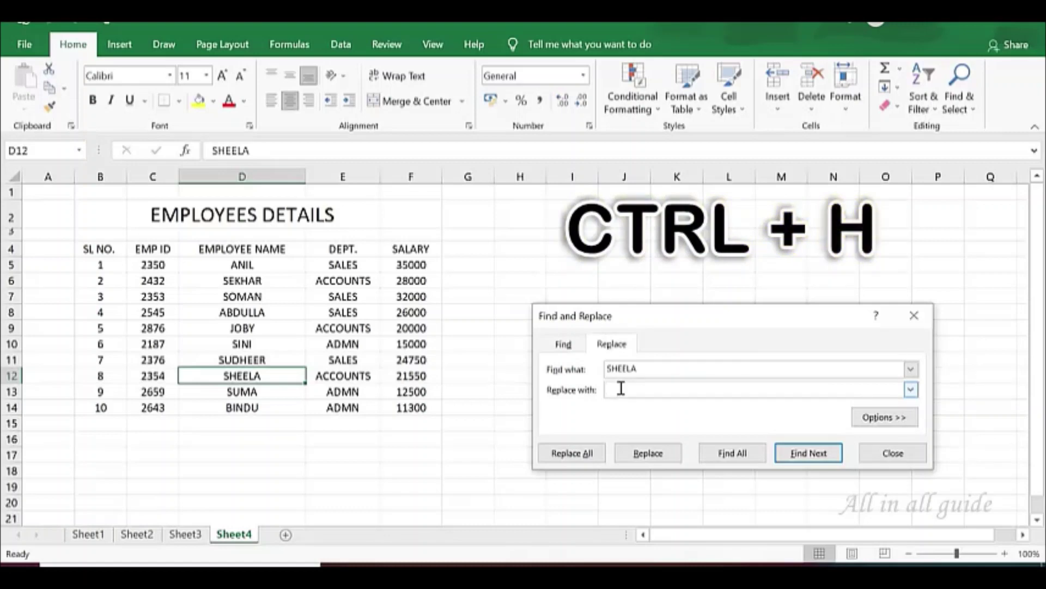
pyautogui.write('VINI')
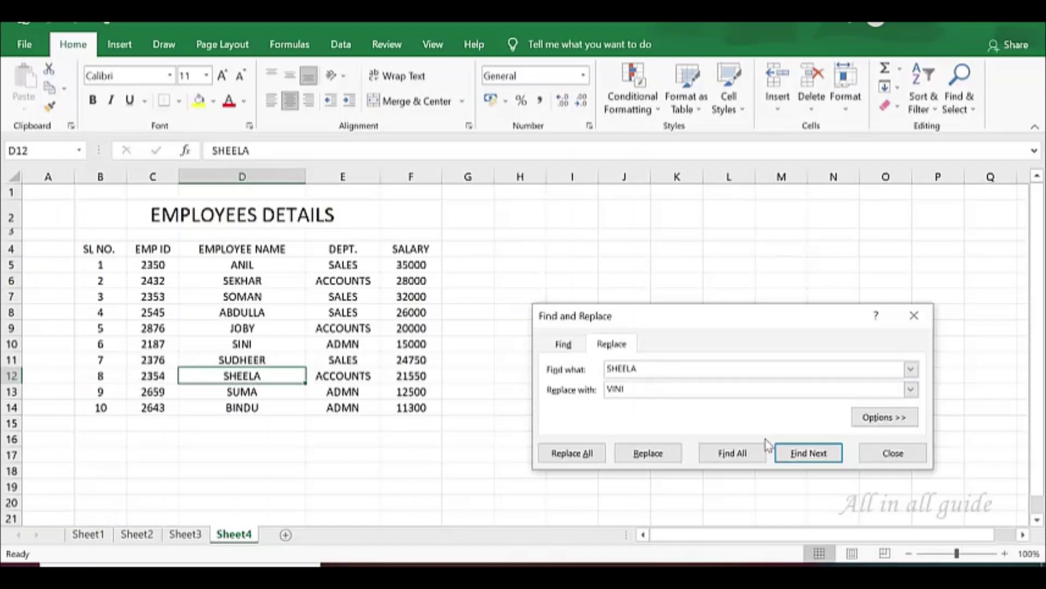
pyautogui.click(803, 457)
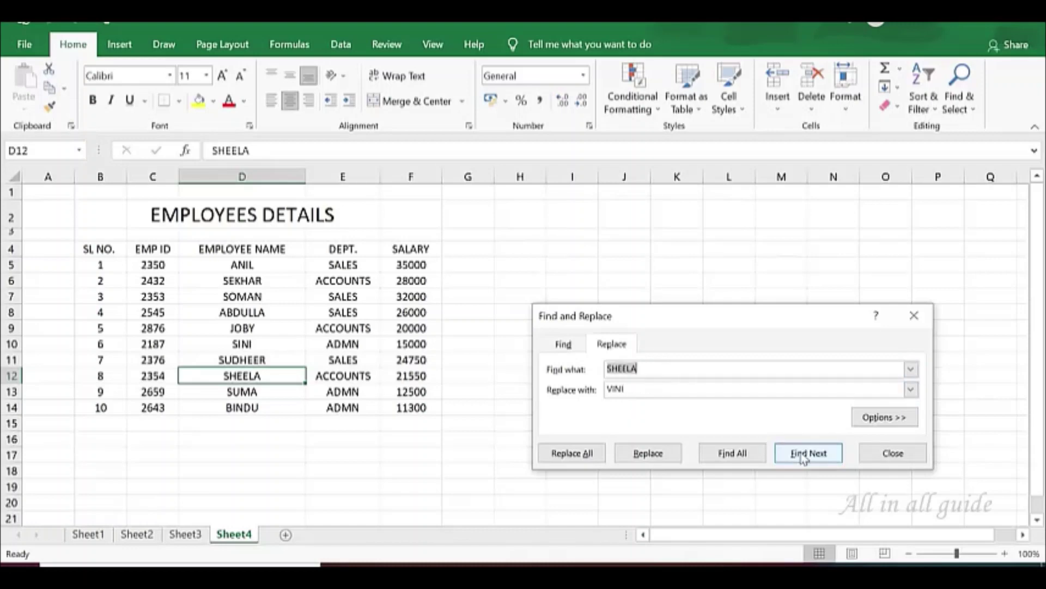
pyautogui.click(655, 457)
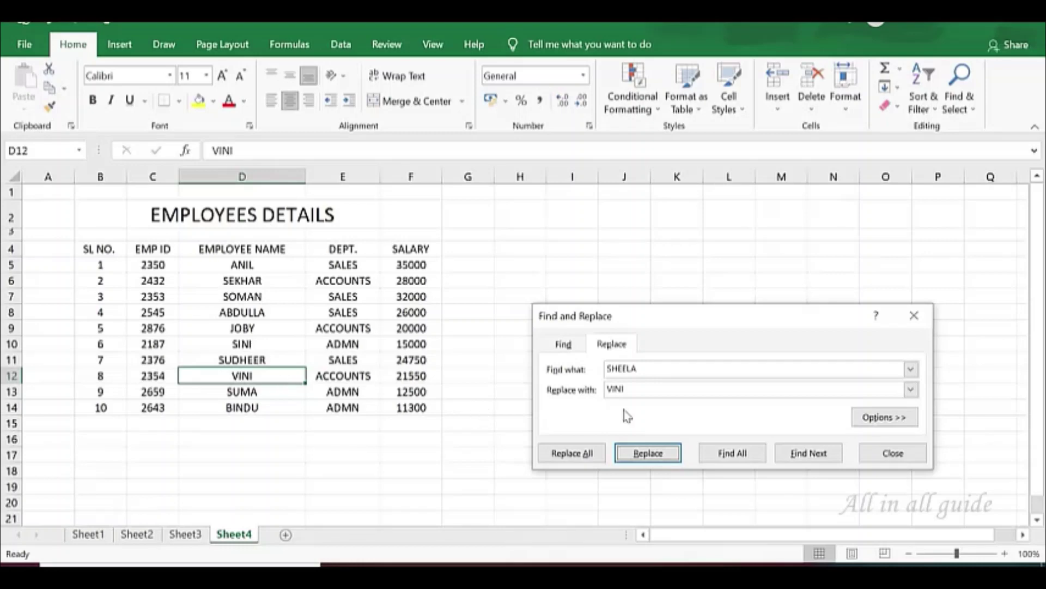
pyautogui.click(892, 453)
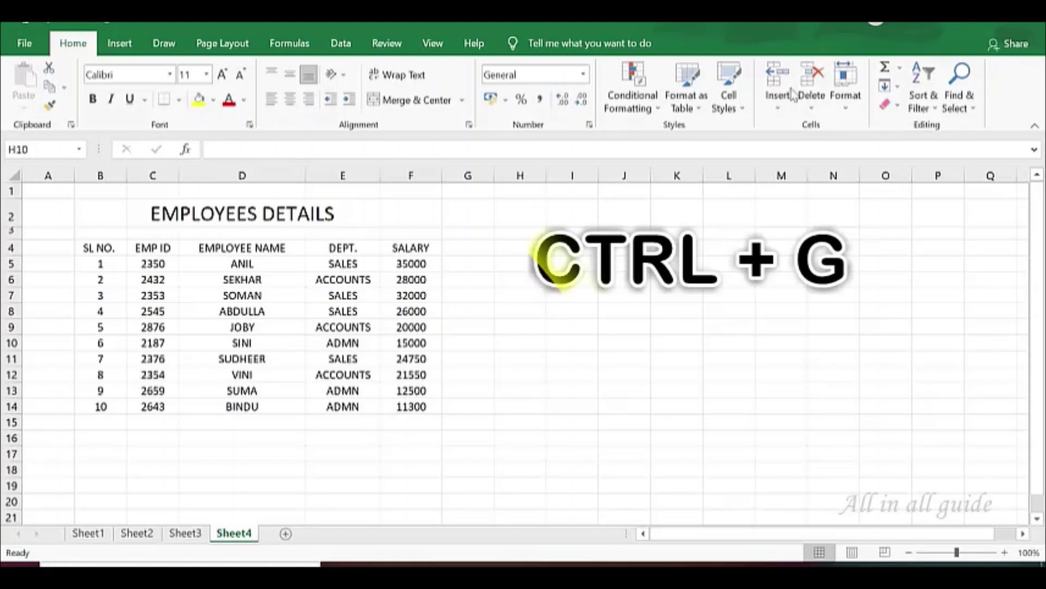
pyautogui.click(71, 43)
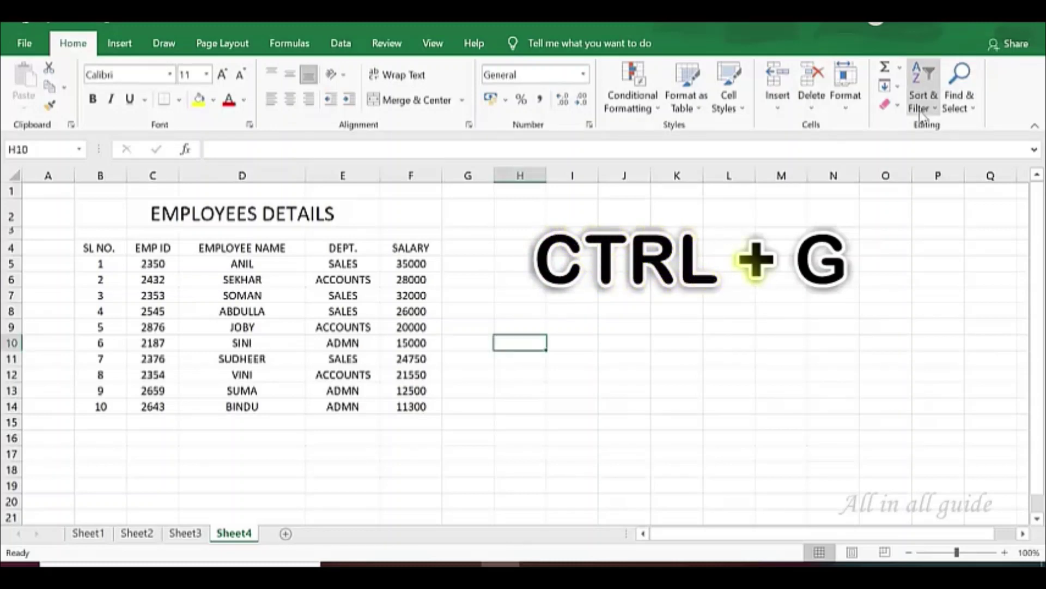
pyautogui.click(976, 111)
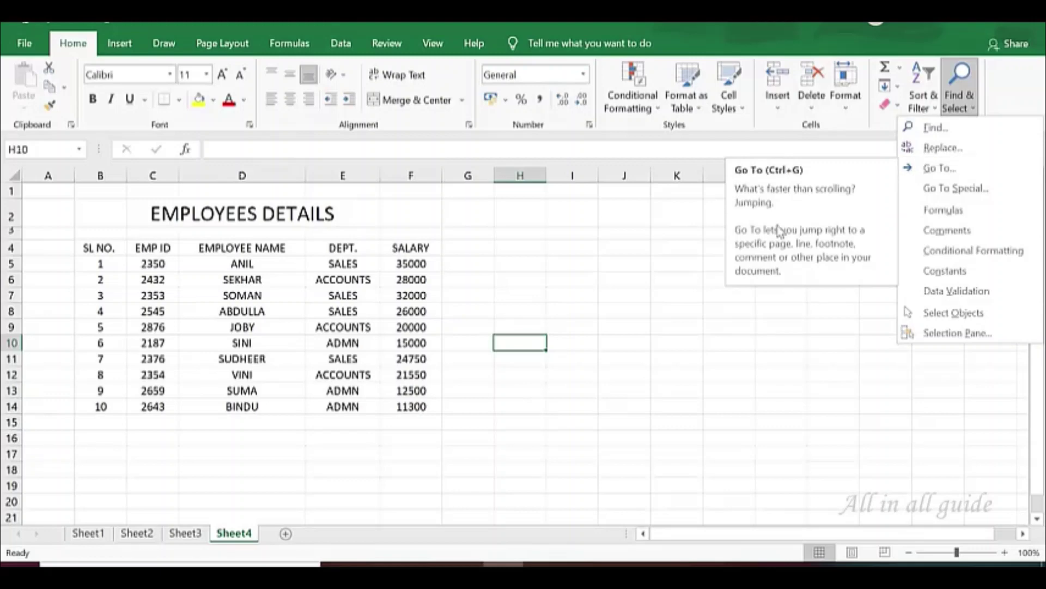
pyautogui.click(681, 295)
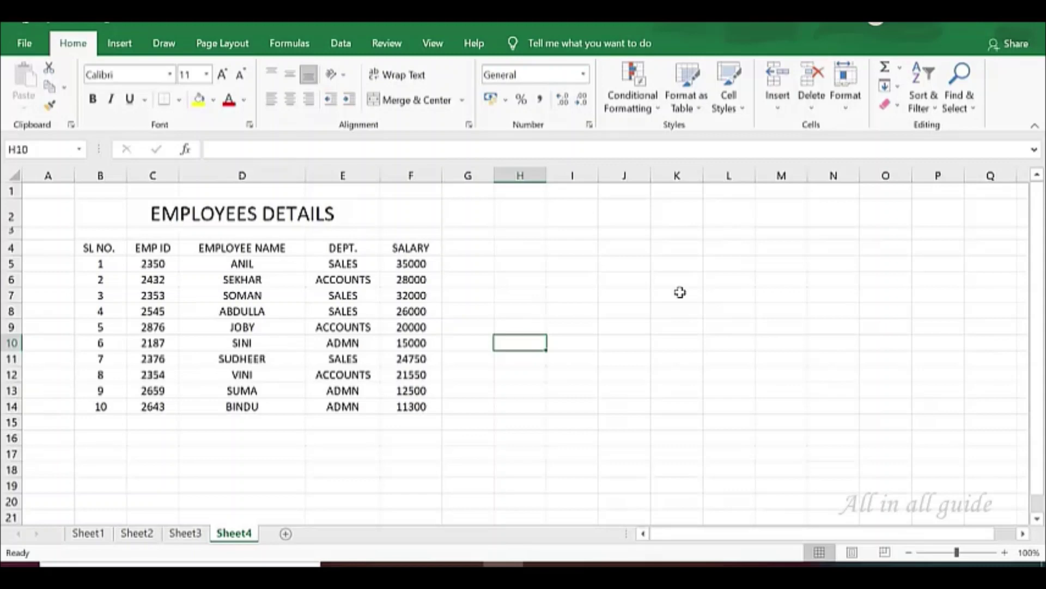
# Jump to cell D8 with the Go To command
pyautogui.hotkey('ctrl', 'g')
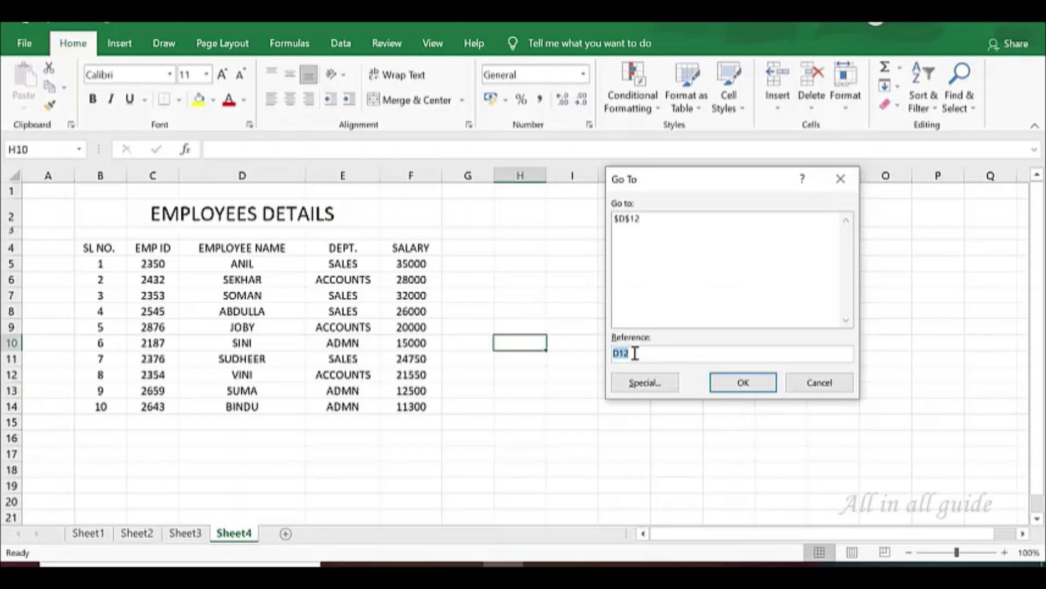
pyautogui.press('BackSpace')
pyautogui.write('D8')
pyautogui.click(739, 387)
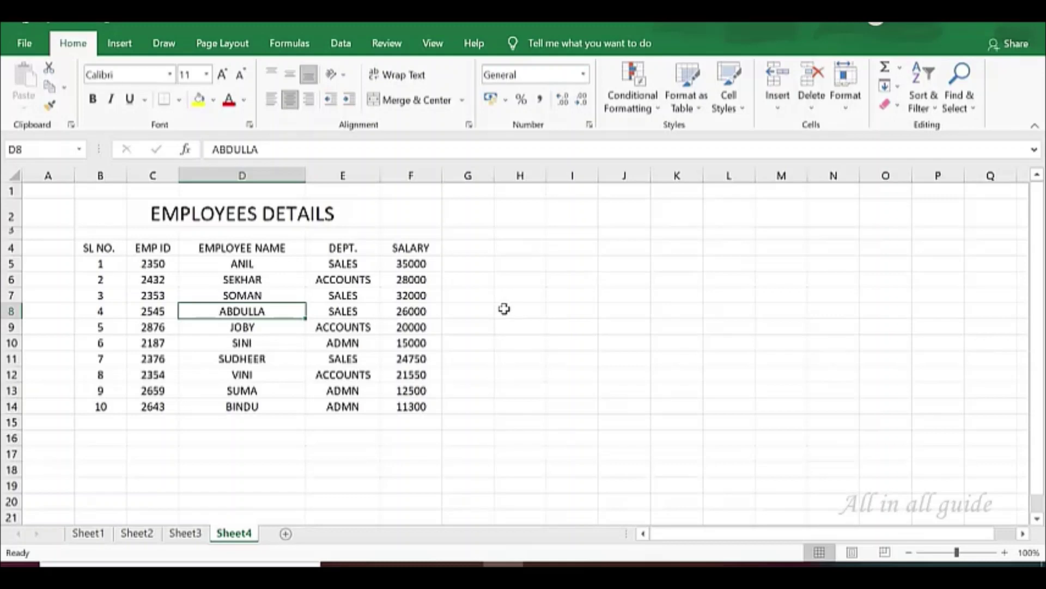
# Jump to cell F10 with the Go To command
pyautogui.press('F5')
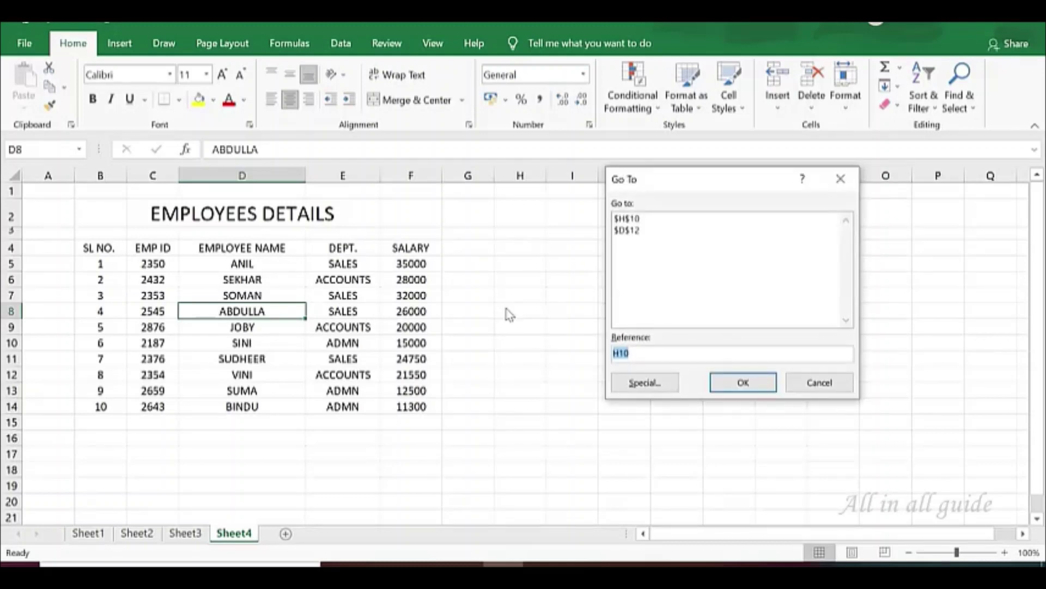
pyautogui.write('F10')
pyautogui.click(748, 381)
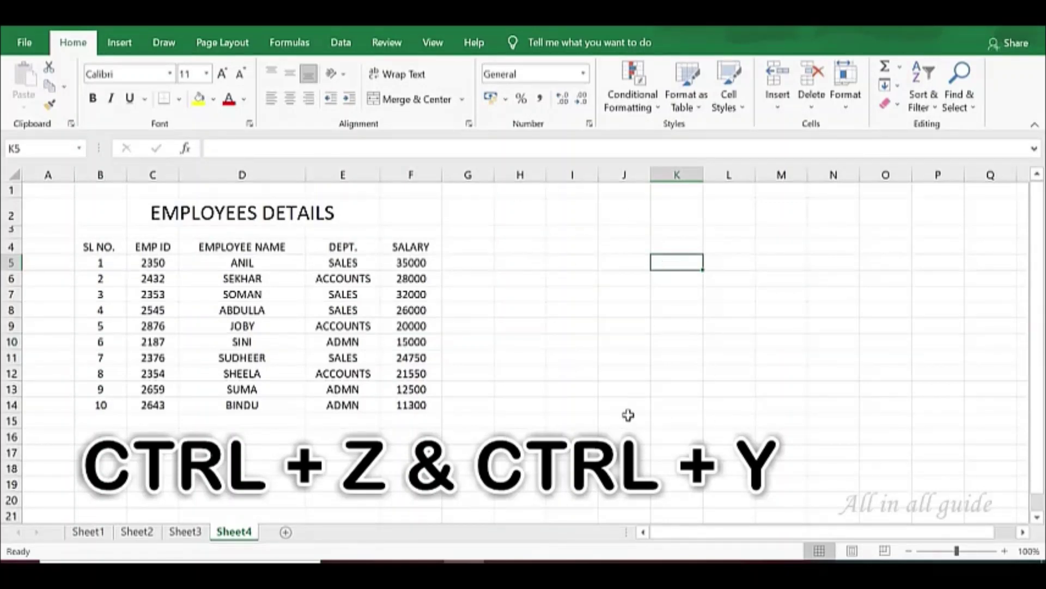
# Enter the sample texts sgfdgfd, vhjhjhg and hkljkj in cells I5 to I7
pyautogui.click(571, 262)
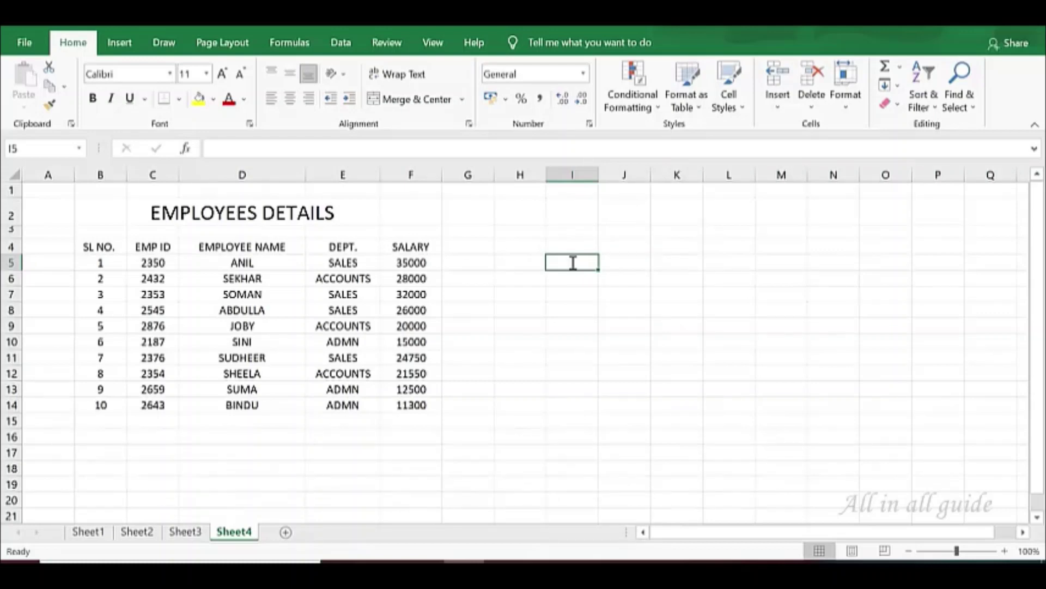
pyautogui.write('sgfdgfd')
pyautogui.press('Return')
pyautogui.write('vhjhj')
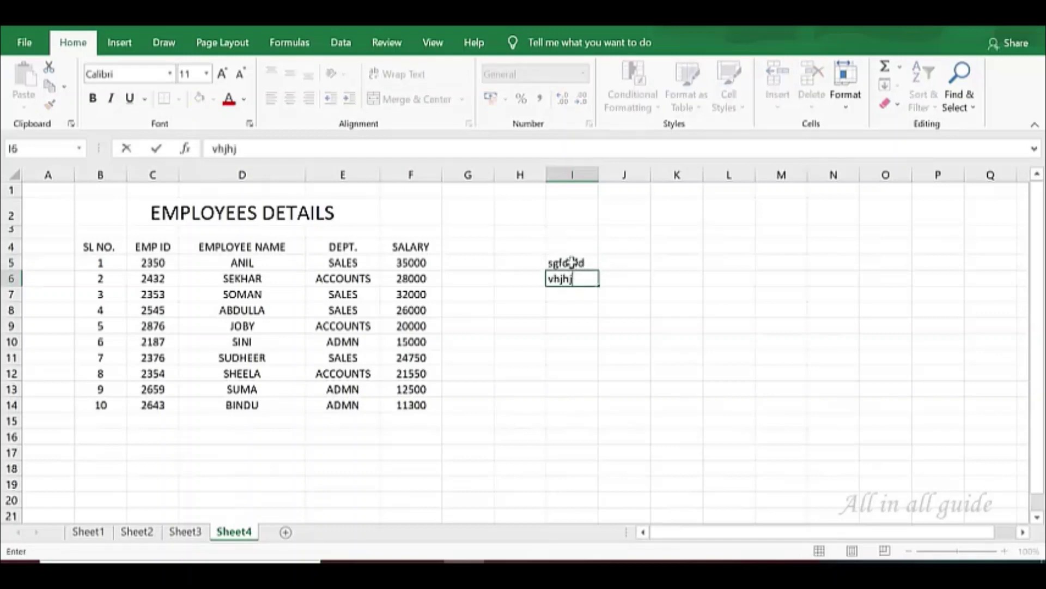
pyautogui.write('hg')
pyautogui.press('Return')
pyautogui.write('hkljkj')
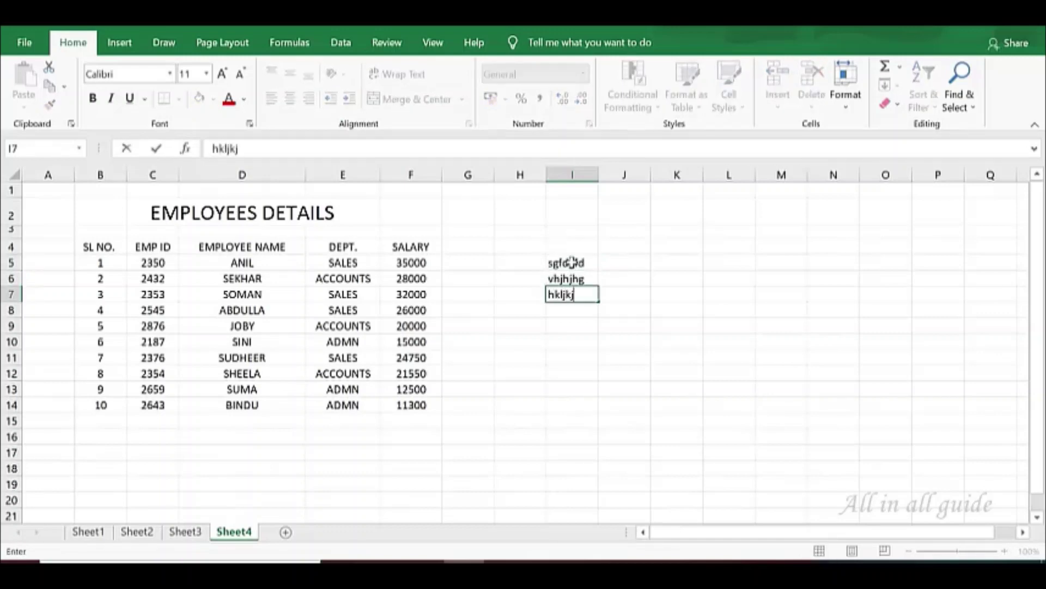
pyautogui.press('Return')
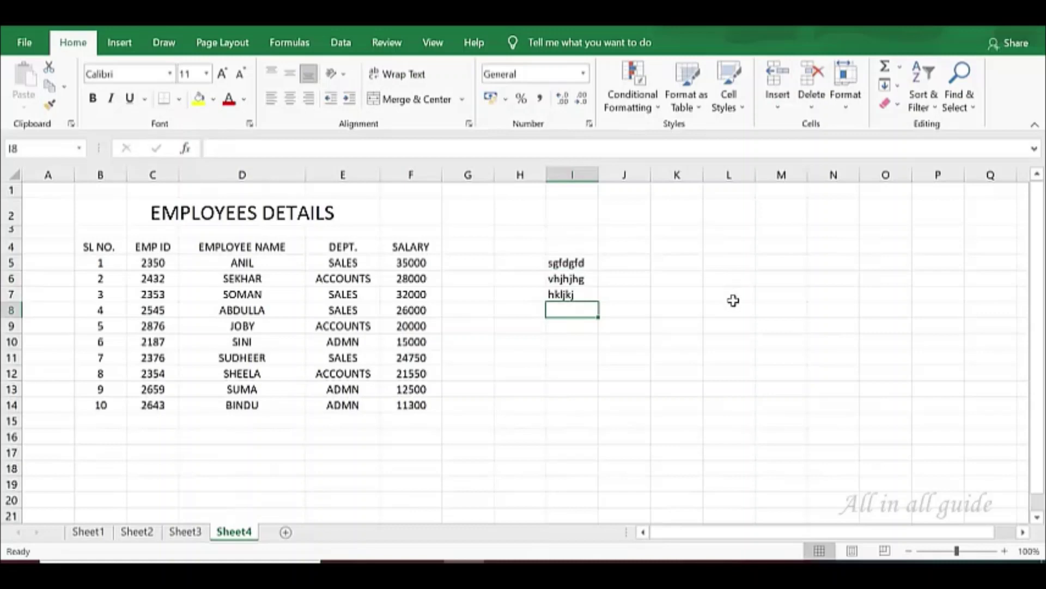
# Undo the three sample text entries in cells I7, I6 and I5
pyautogui.hotkey('ctrl', 'z')
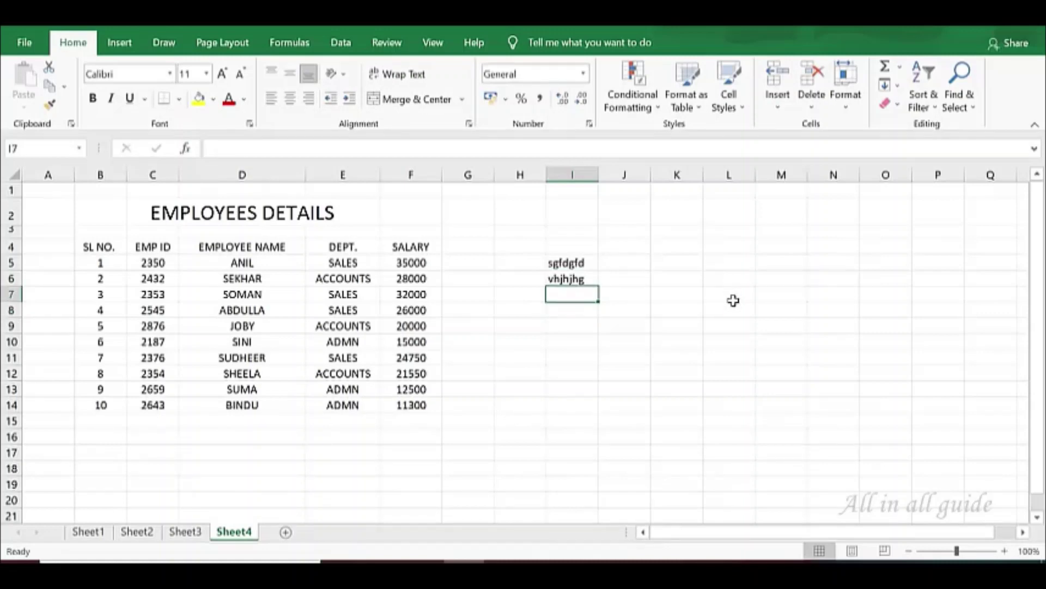
pyautogui.hotkey('ctrl', 'z')
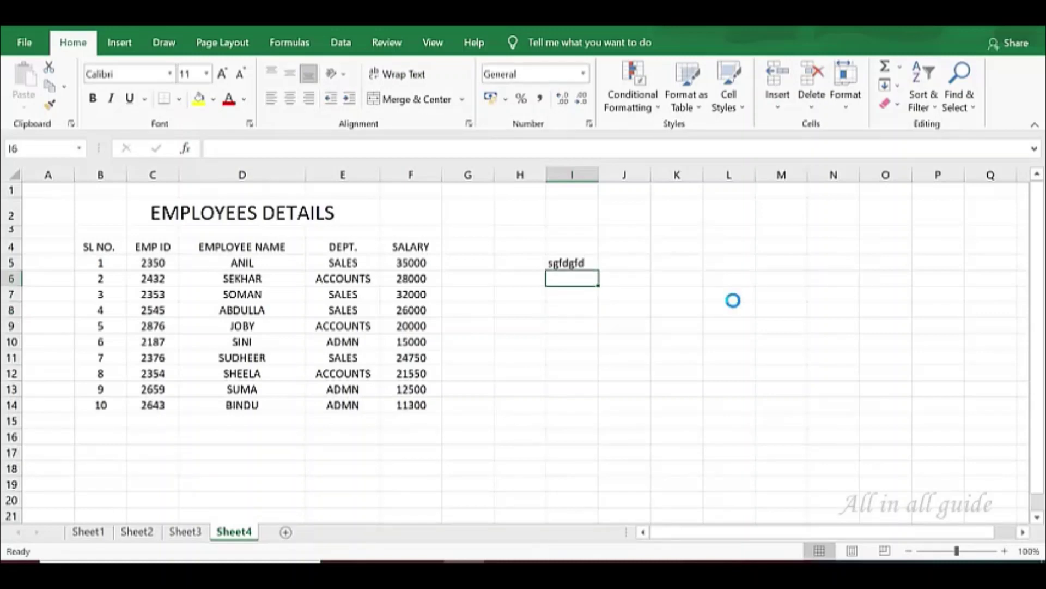
pyautogui.hotkey('ctrl', 'z')
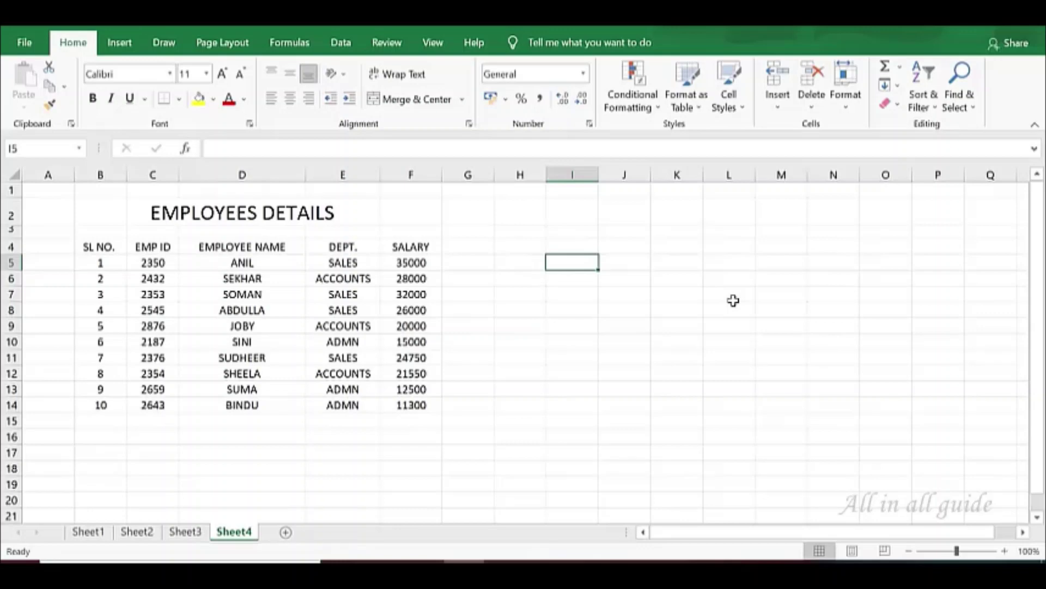
# Enter the sample texts fhgfhgfgf in cell I5 and hhjhkhhj in cell I6
pyautogui.write('fhgfhgfgf')
pyautogui.press('Return')
pyautogui.write('hhjhkhhj')
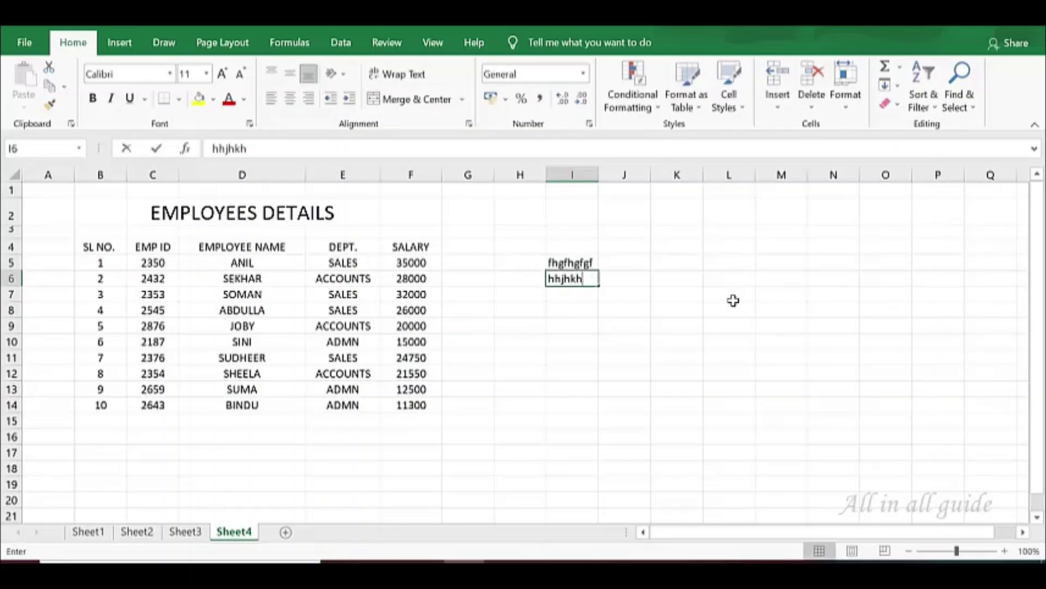
pyautogui.press('Return')
# Delete the contents of the entire sheet and undo the deletion
pyautogui.hotkey('ctrl', 'a')
pyautogui.press('Up')
pyautogui.press('Up')
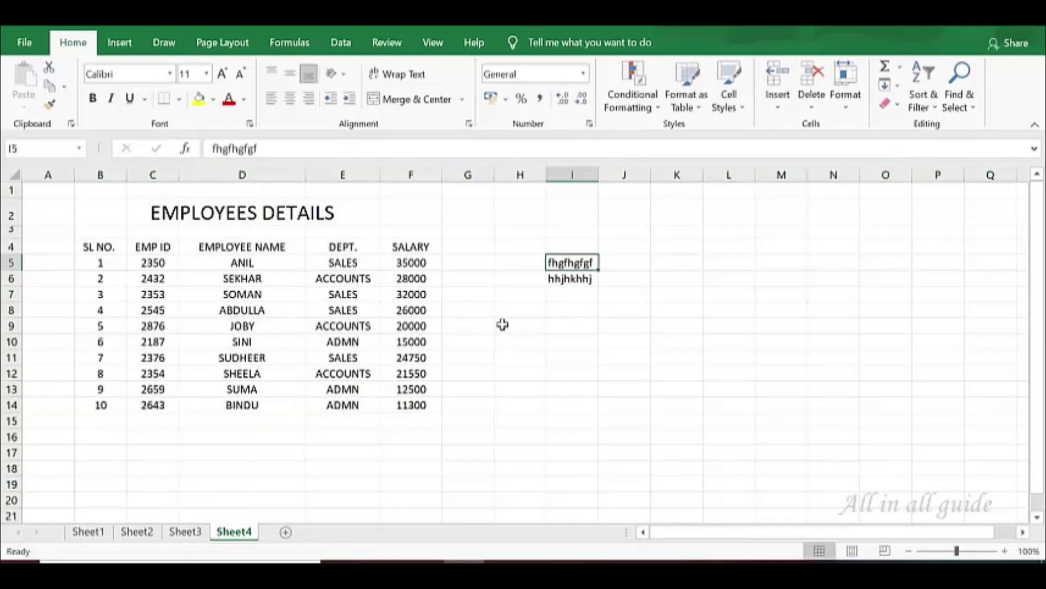
pyautogui.hotkey('shift', 'Down')
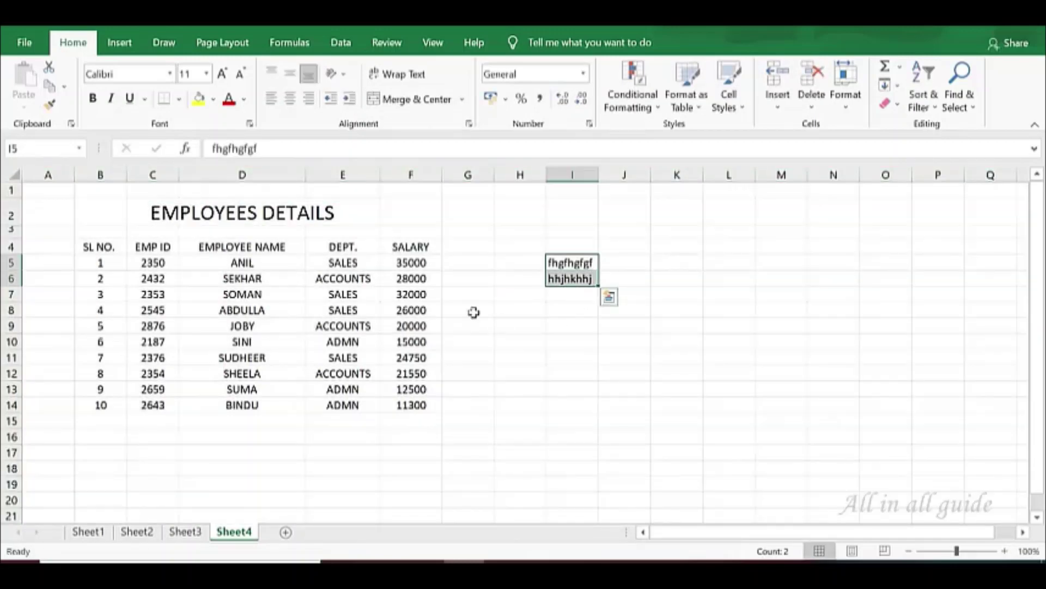
pyautogui.hotkey('ctrl', 'a')
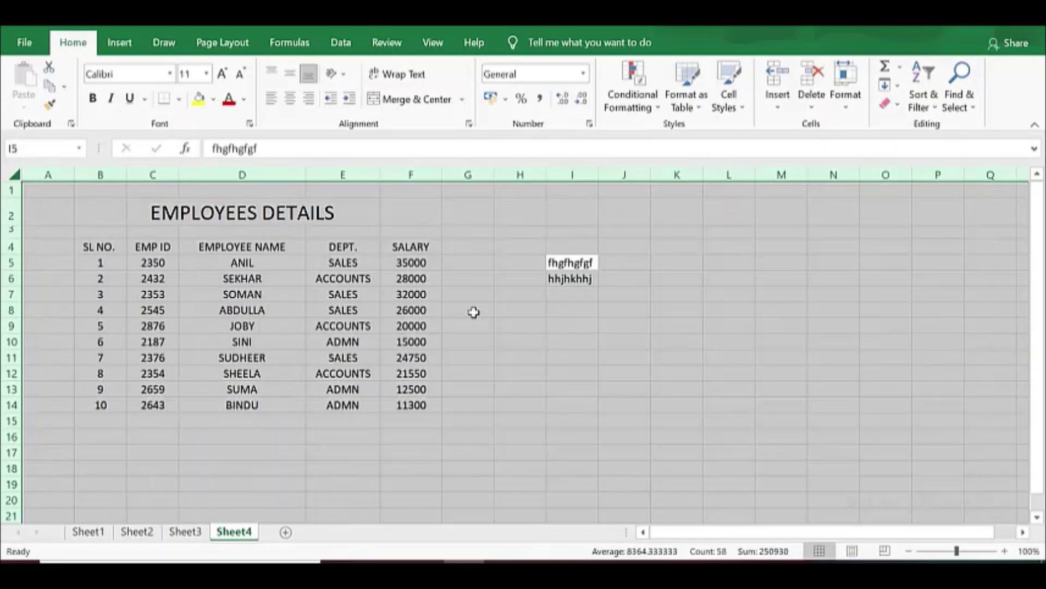
pyautogui.press('Delete')
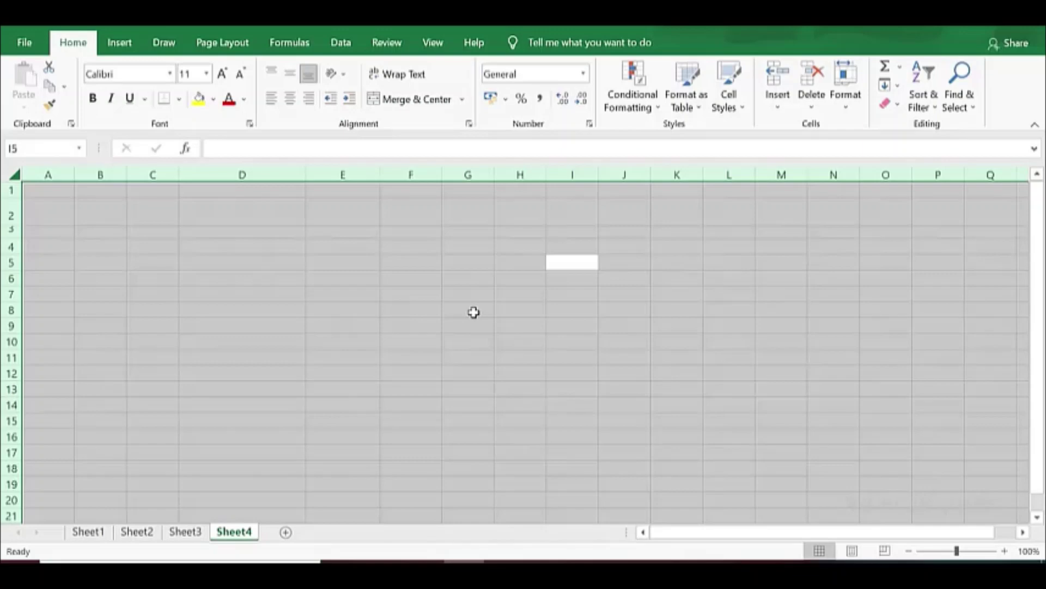
pyautogui.hotkey('ctrl', 'z')
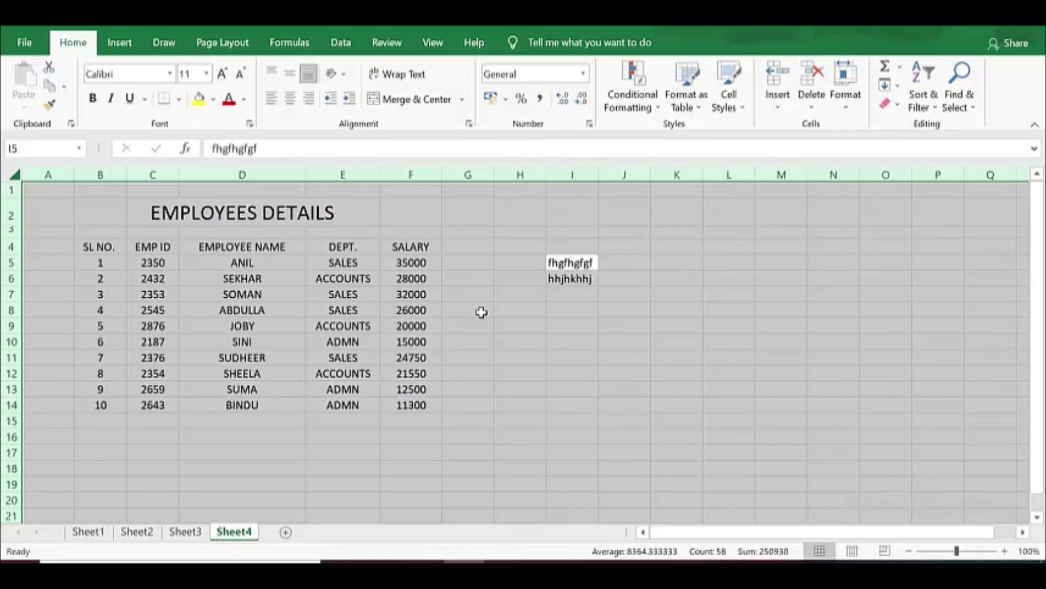
pyautogui.click(563, 347)
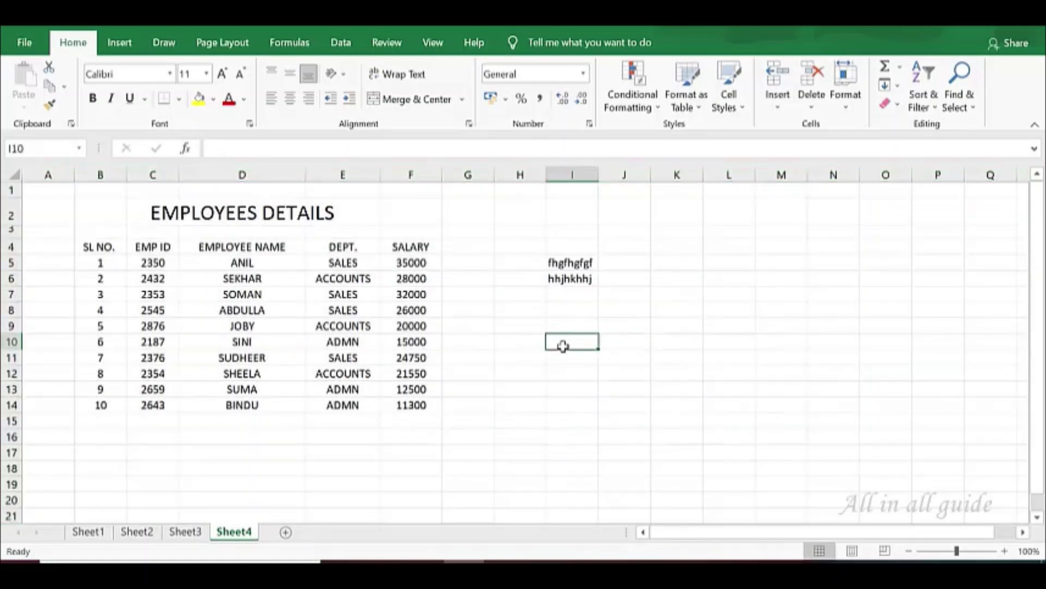
# Enter the sample texts vhgfjgj in cell I8 and khgjhg in cell I9
pyautogui.click(576, 263)
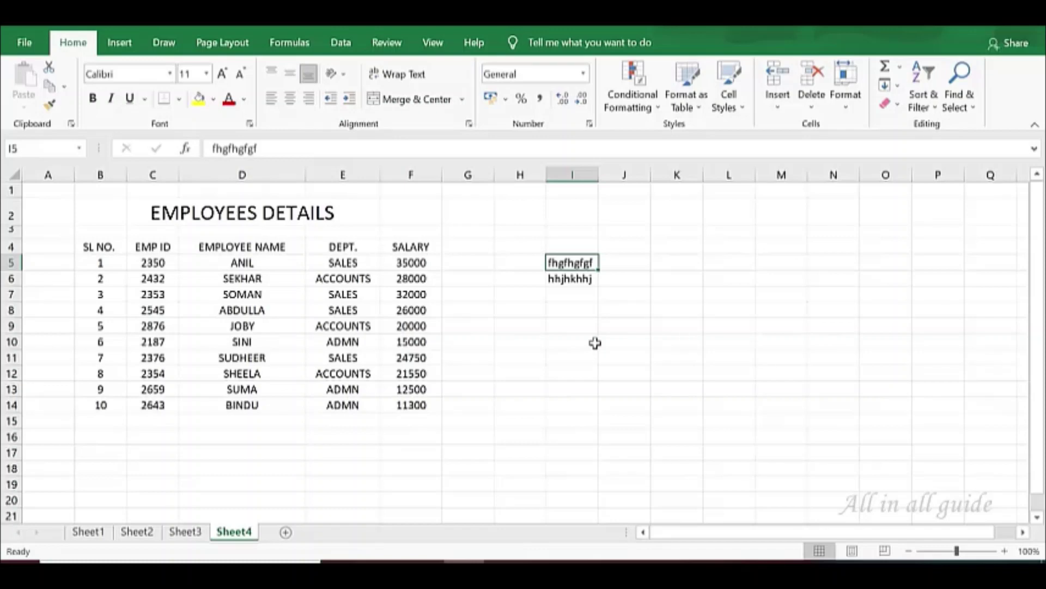
pyautogui.press('Down')
pyautogui.press('Down')
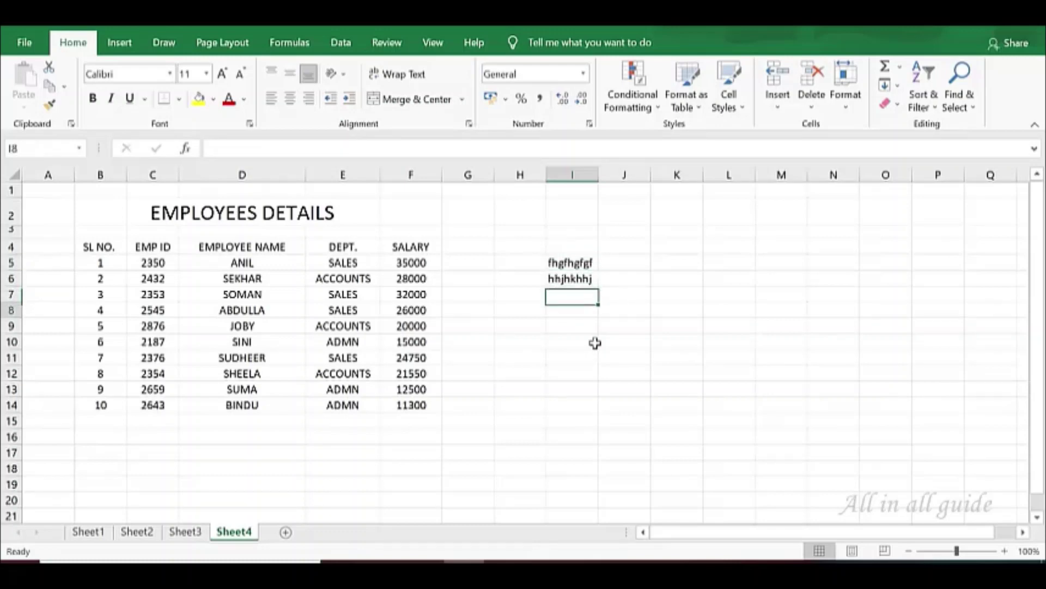
pyautogui.press('Down')
pyautogui.write('vhgfjgj')
pyautogui.press('Return')
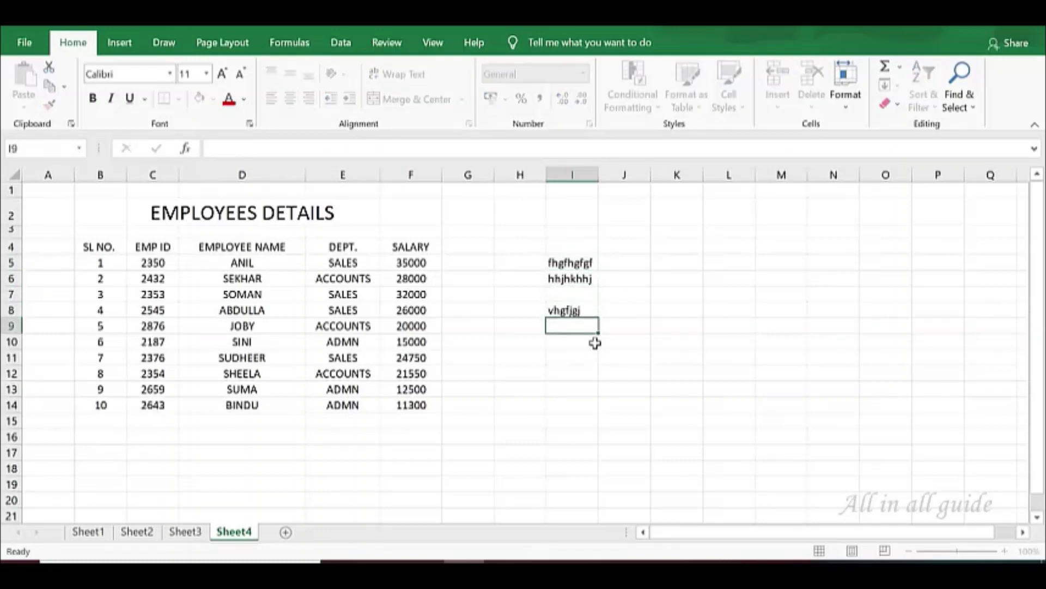
pyautogui.write('khgjhg')
pyautogui.press('Return')
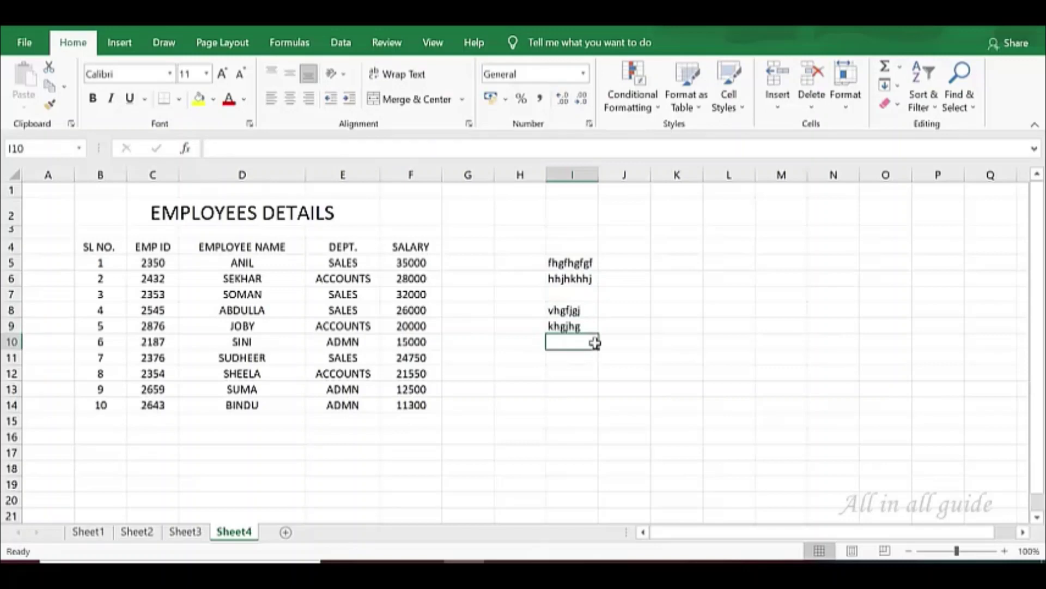
# Undo the text entries in cells I9 and I8, and redo both
pyautogui.hotkey('ctrl', 'z')
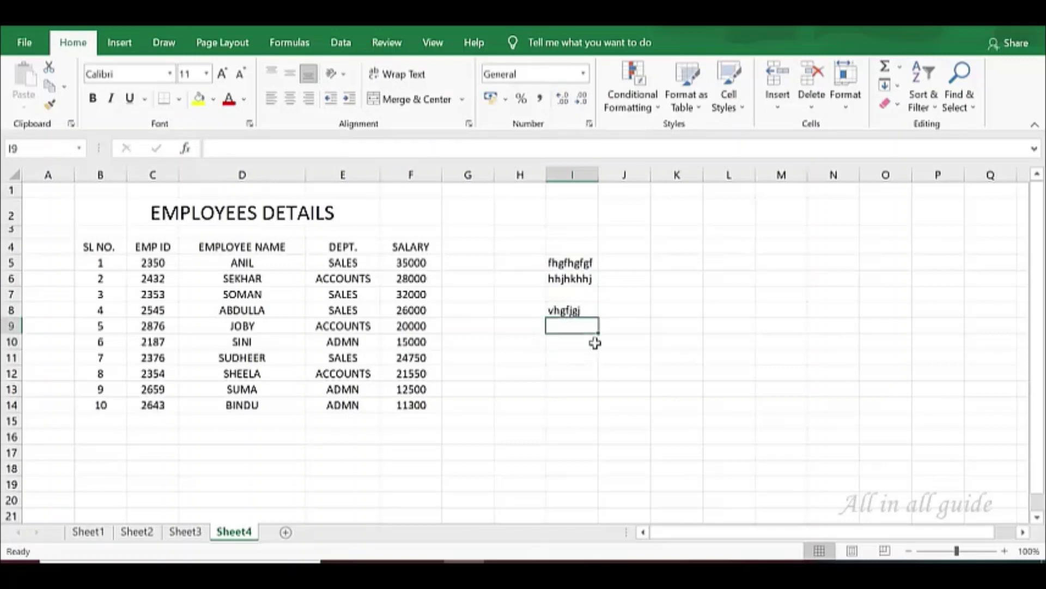
pyautogui.hotkey('ctrl', 'z')
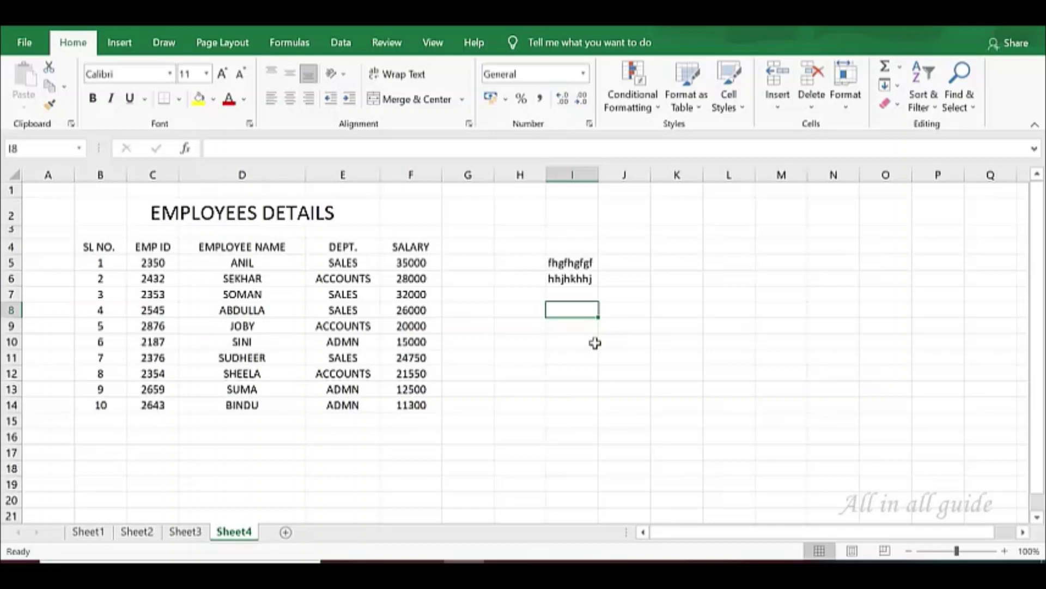
pyautogui.write('vhgfjgj')
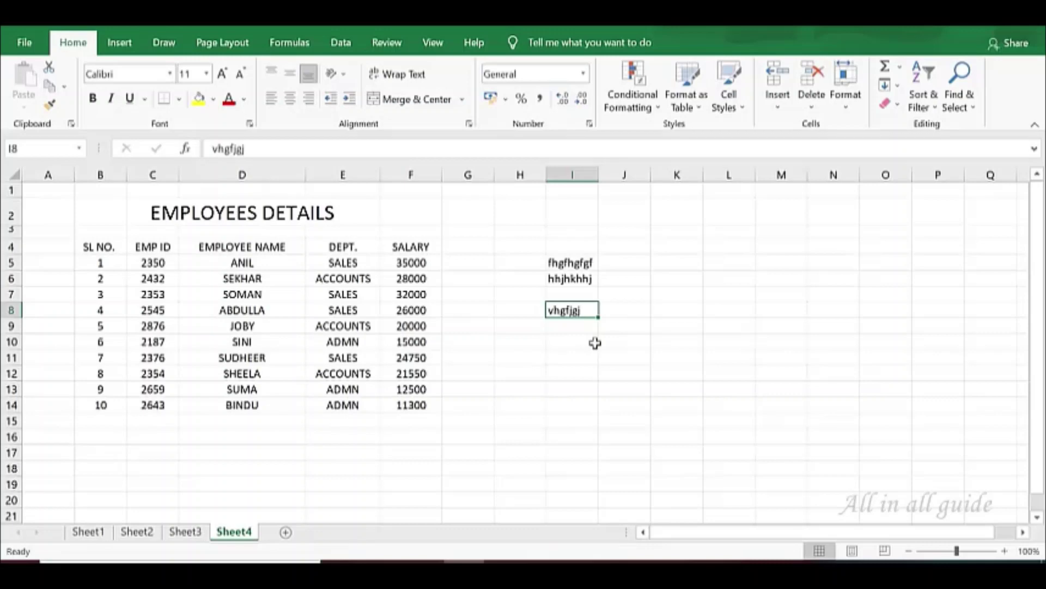
pyautogui.hotkey('ctrl', 'y')
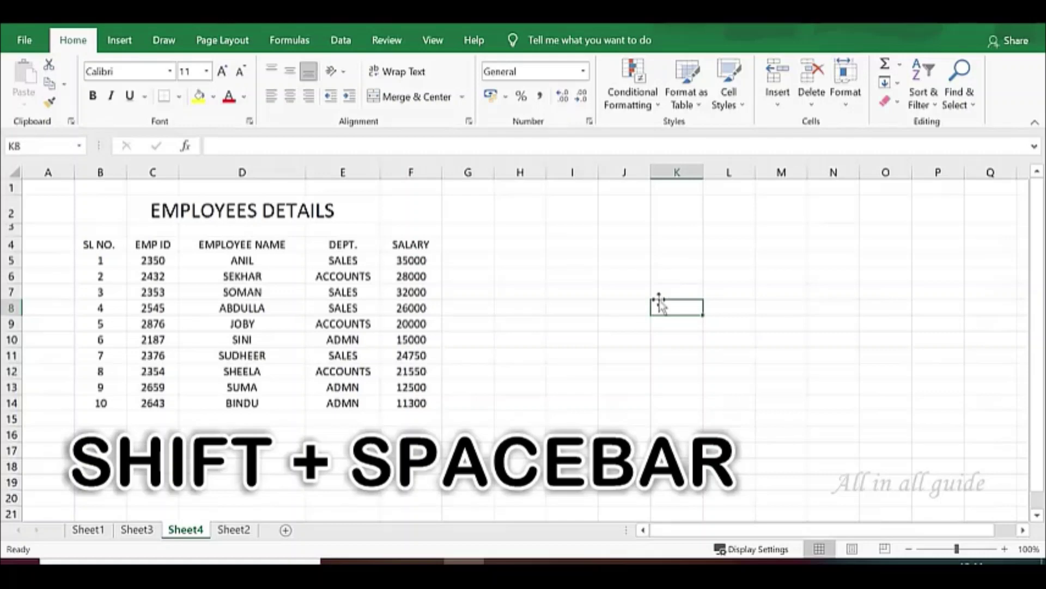
# Select the entire row 4 from cell I4 and clear the selection
pyautogui.click(567, 243)
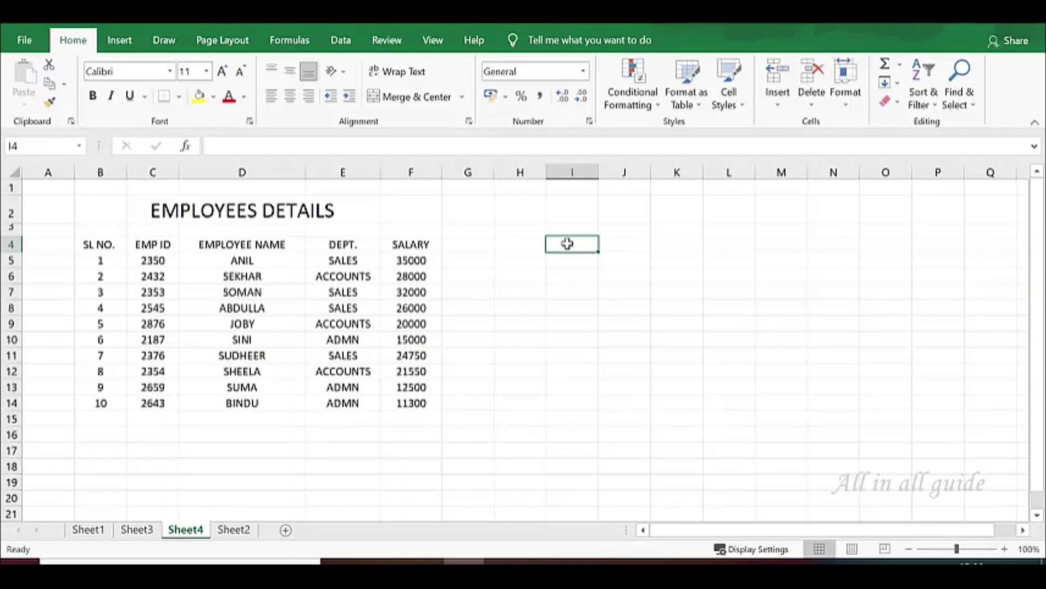
pyautogui.hotkey('shift', 'space')
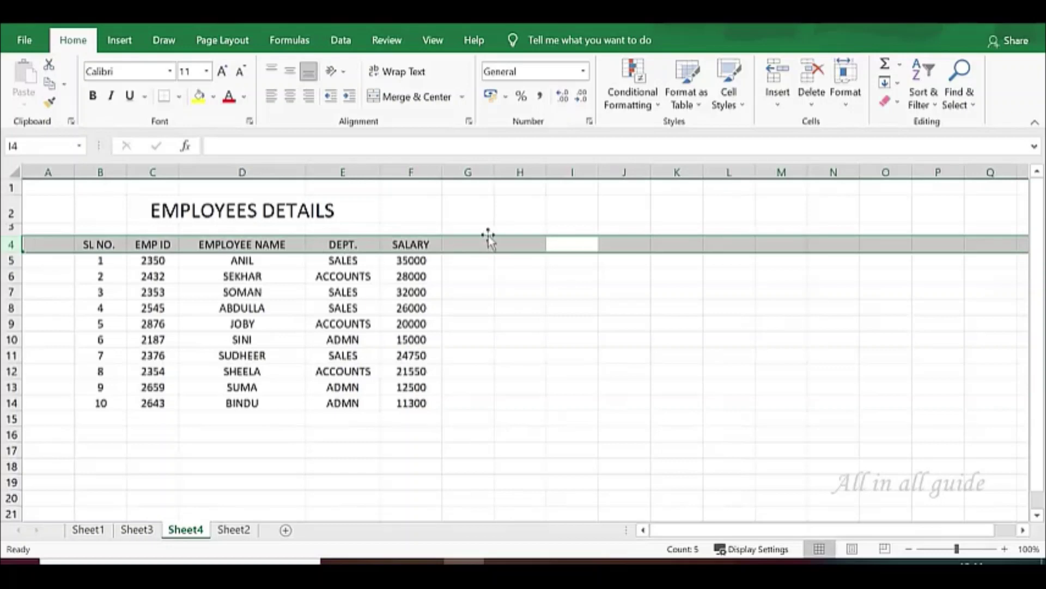
pyautogui.click(531, 300)
# Select the entire row 4 from cell J4, and again using its row heading
pyautogui.click(615, 244)
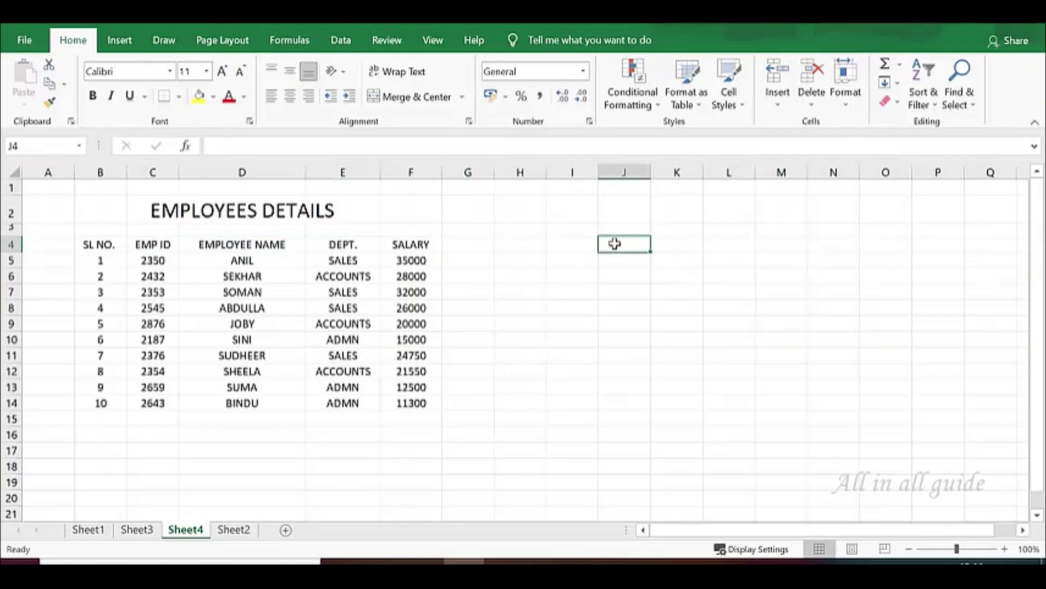
pyautogui.hotkey('shift', 'space')
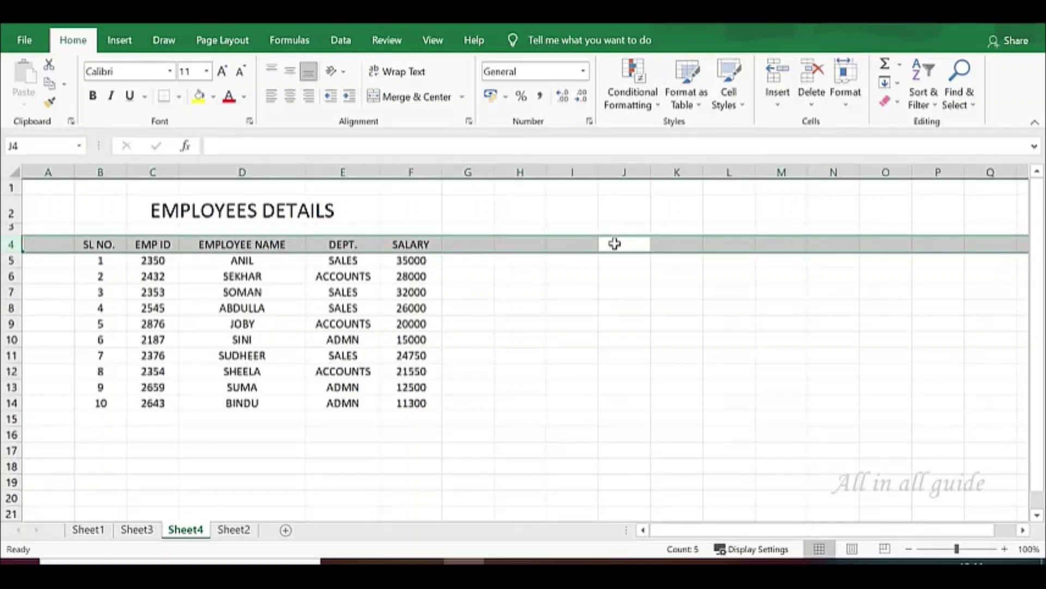
pyautogui.click(513, 280)
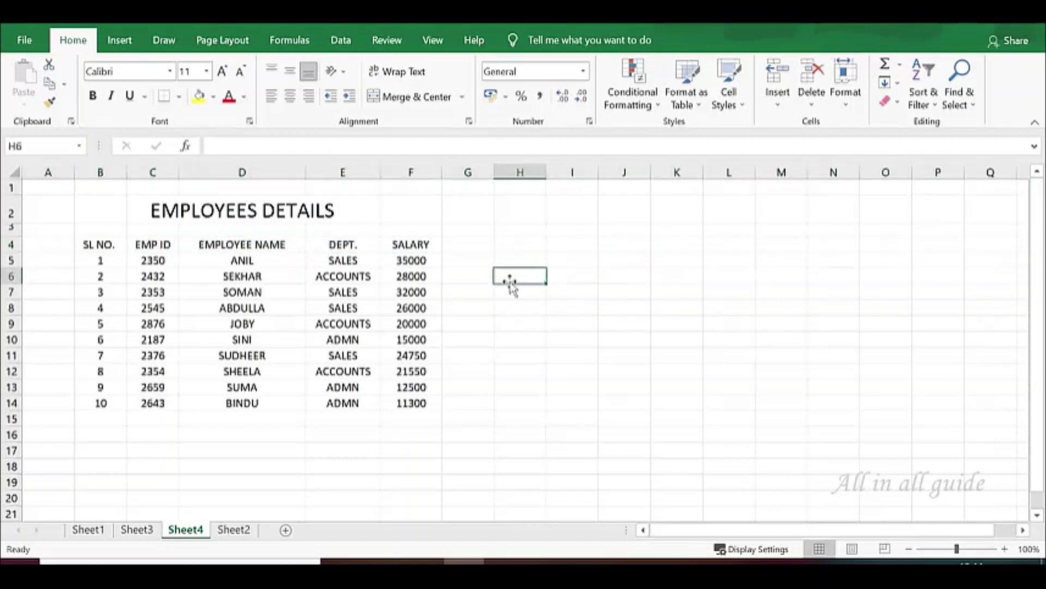
pyautogui.click(11, 244)
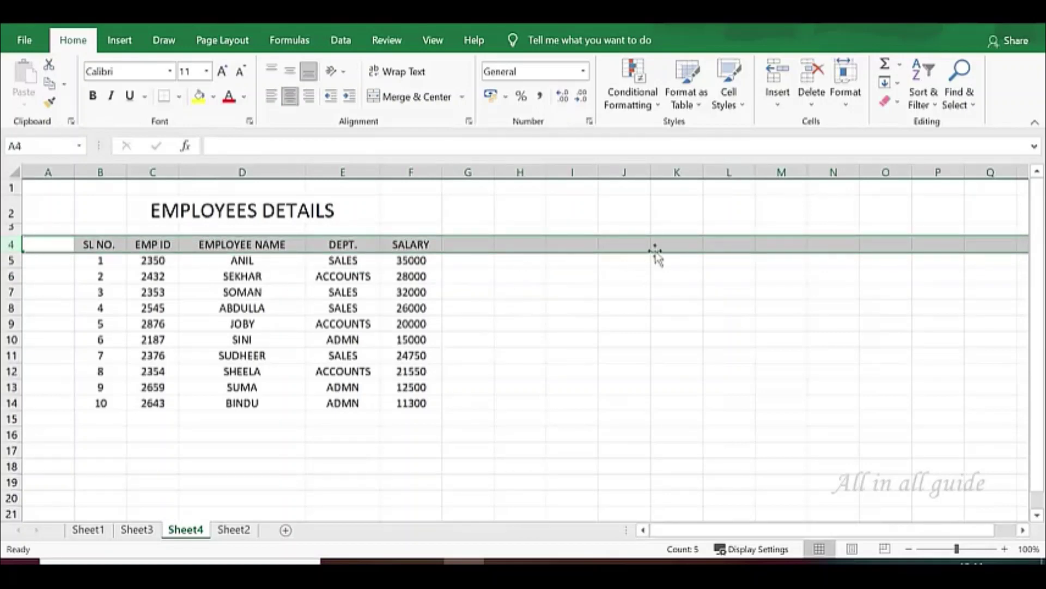
pyautogui.click(541, 334)
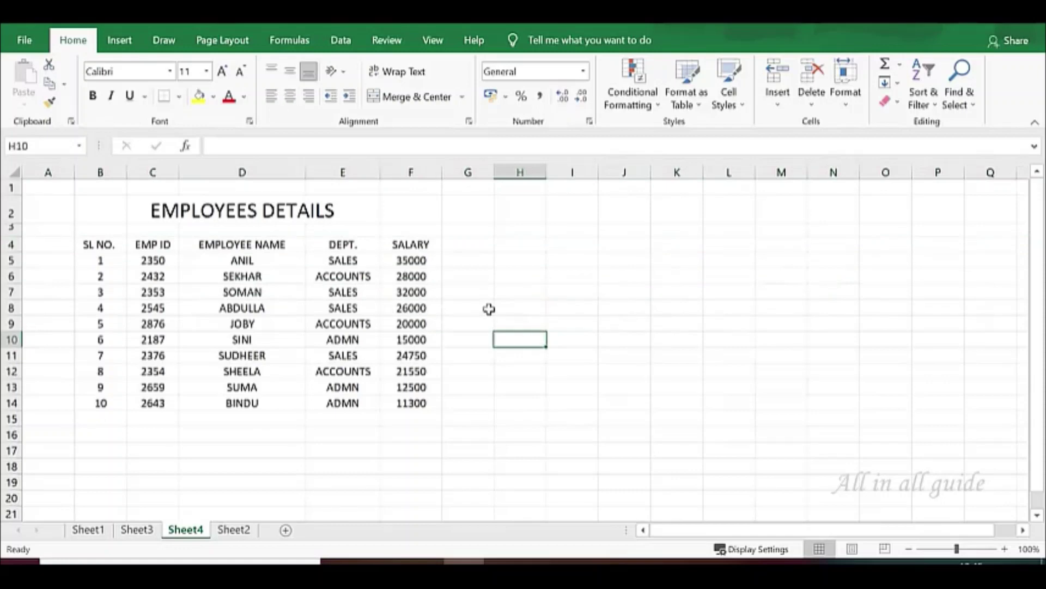
# Select the entire row 8 from cell G8
pyautogui.click(429, 310)
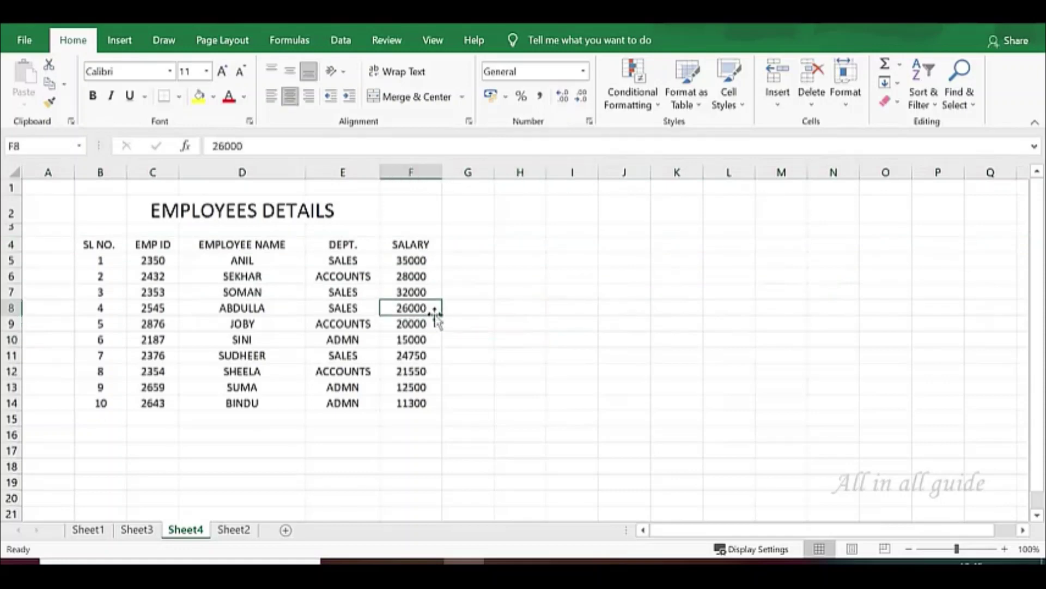
pyautogui.click(491, 309)
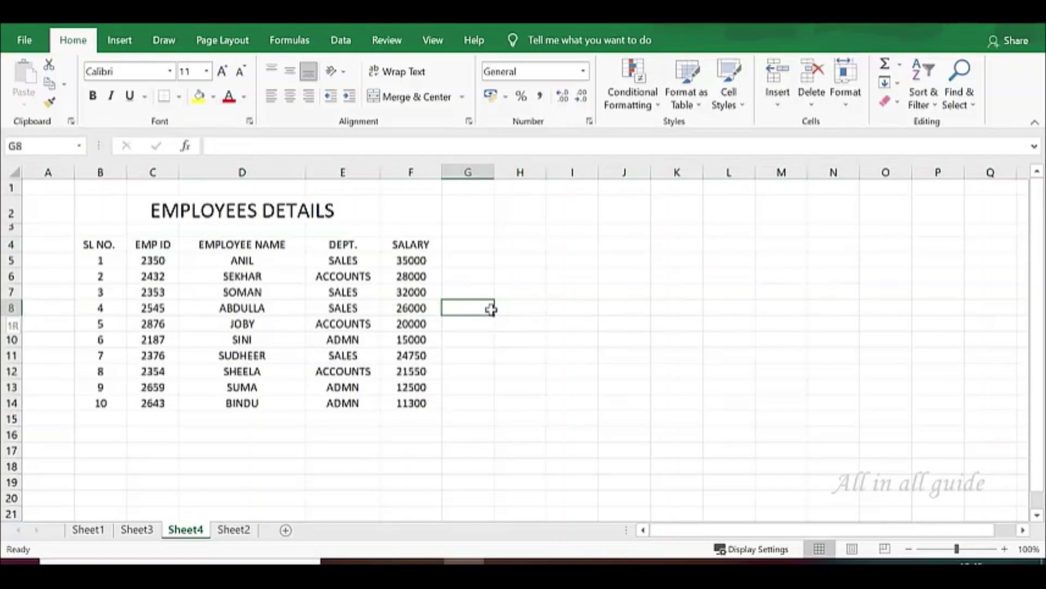
pyautogui.hotkey('shift', 'space')
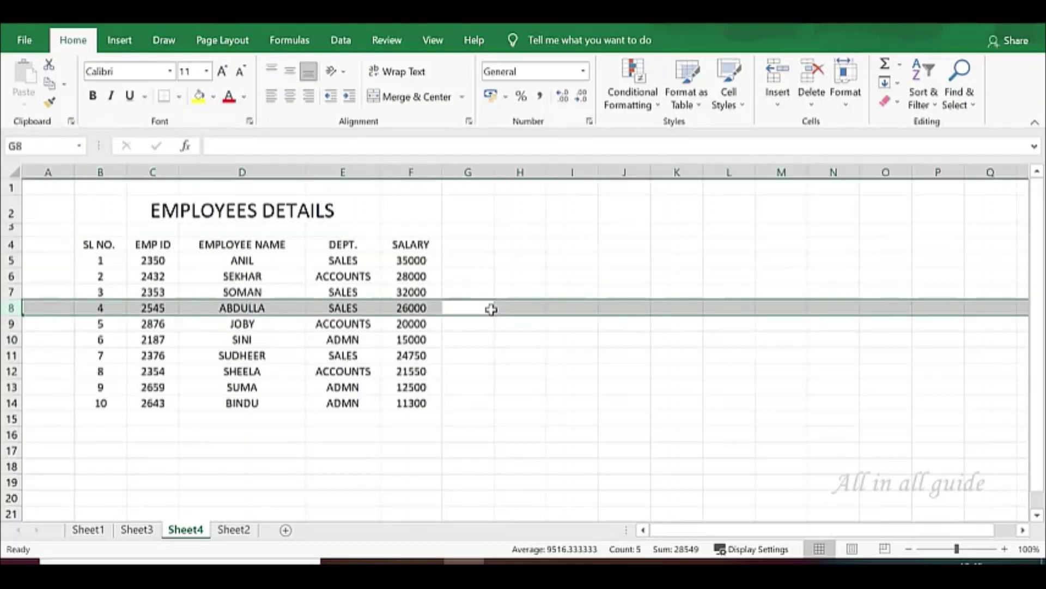
# Select the whole header row 4 from cell G4 and make its text bold
pyautogui.click(490, 245)
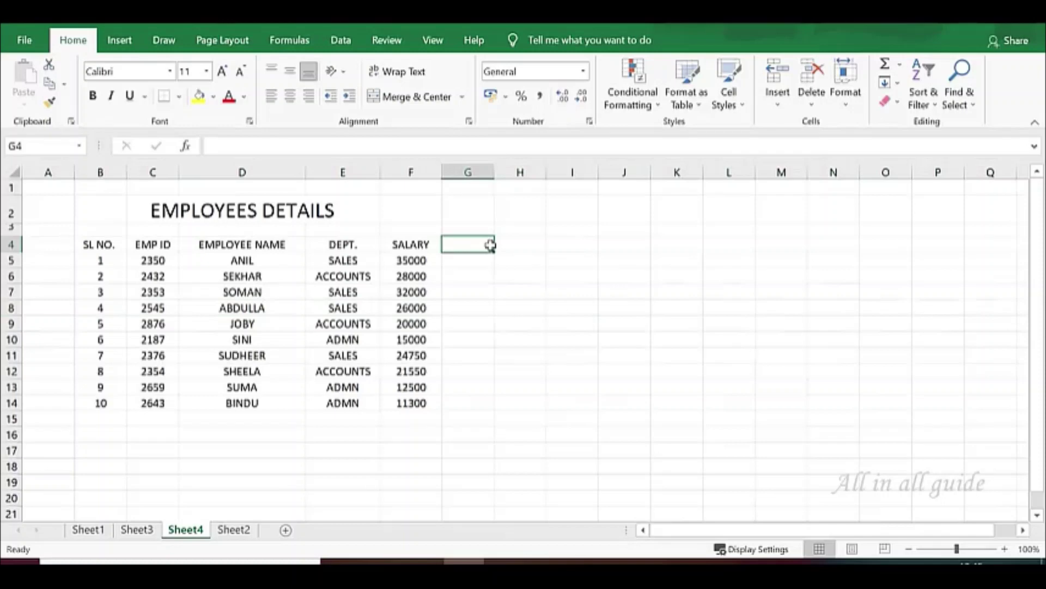
pyautogui.hotkey('ctrl', 'b')
pyautogui.hotkey('shift', 'space')
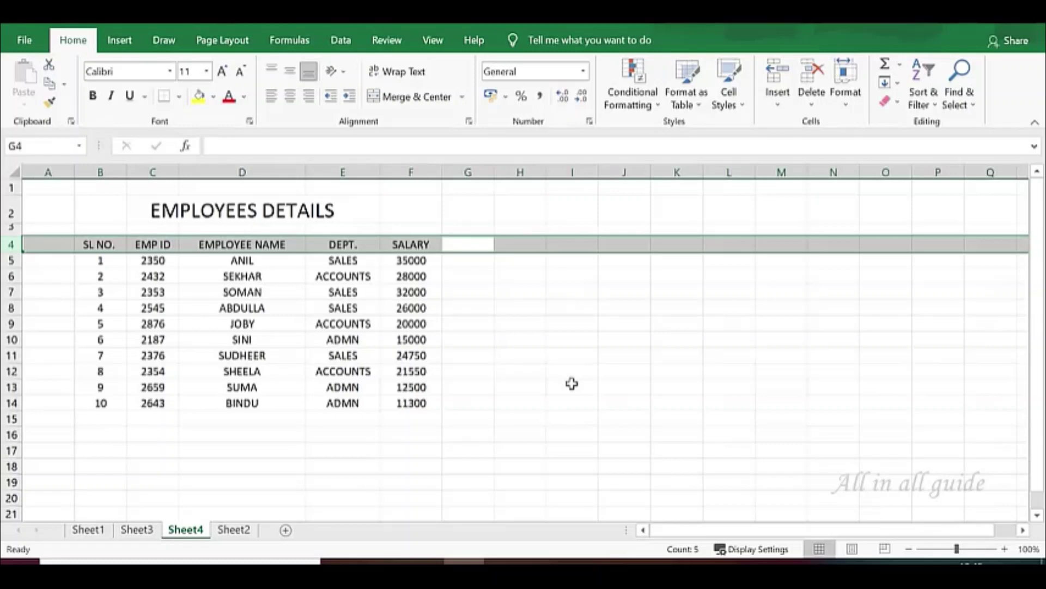
pyautogui.hotkey('ctrl', 'b')
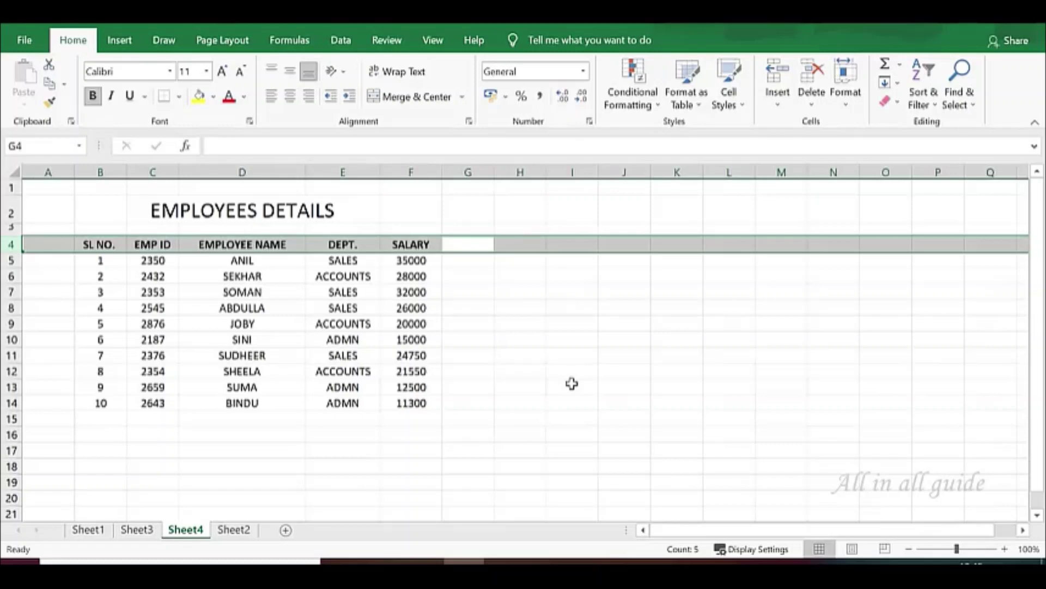
pyautogui.click(502, 319)
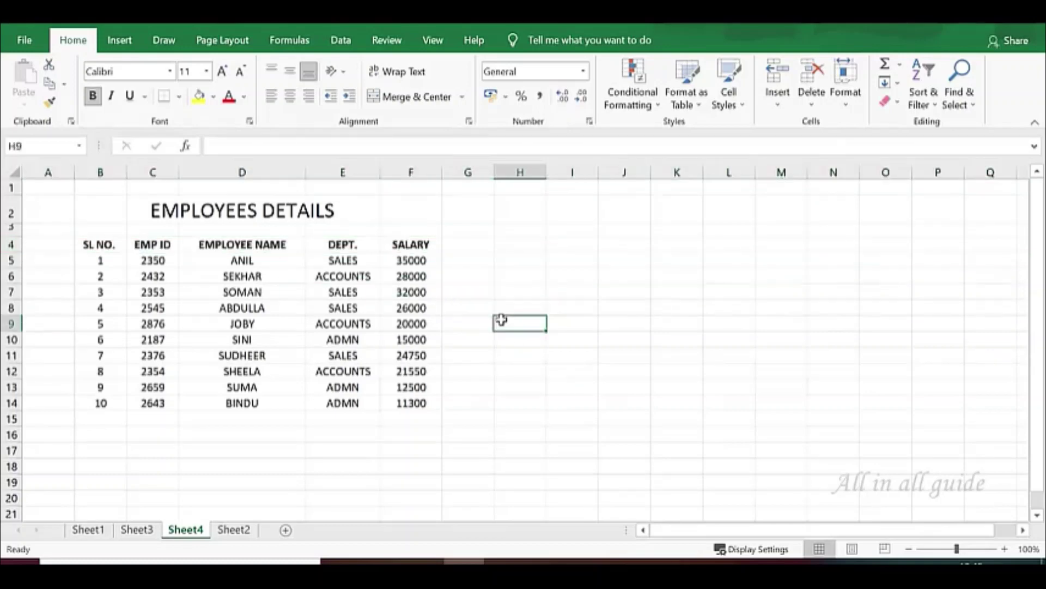
# View the Bold command's description with cell E5 selected, and move to cell G4
pyautogui.click(342, 263)
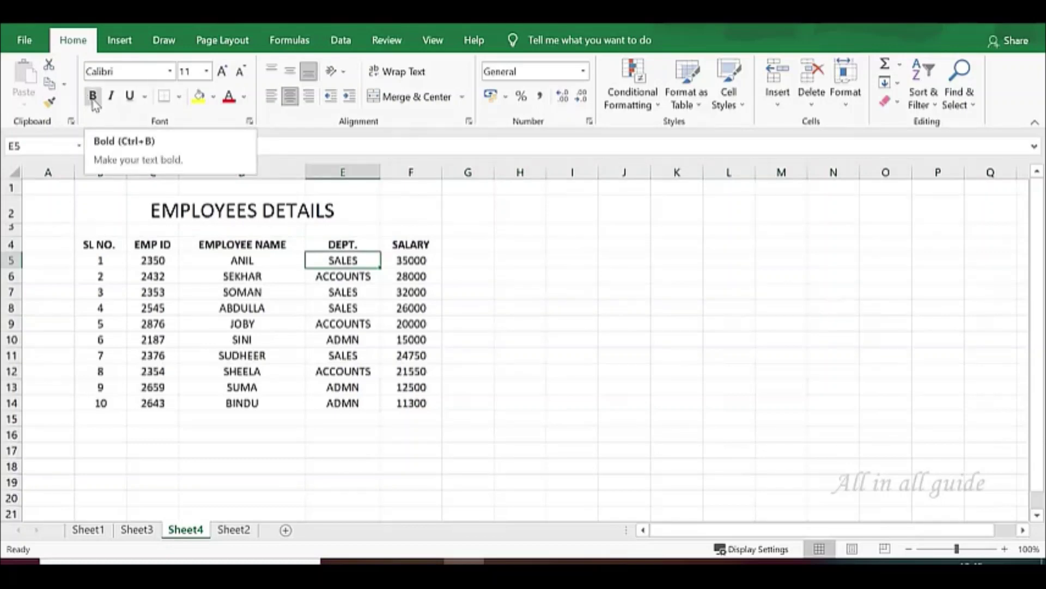
pyautogui.click(505, 325)
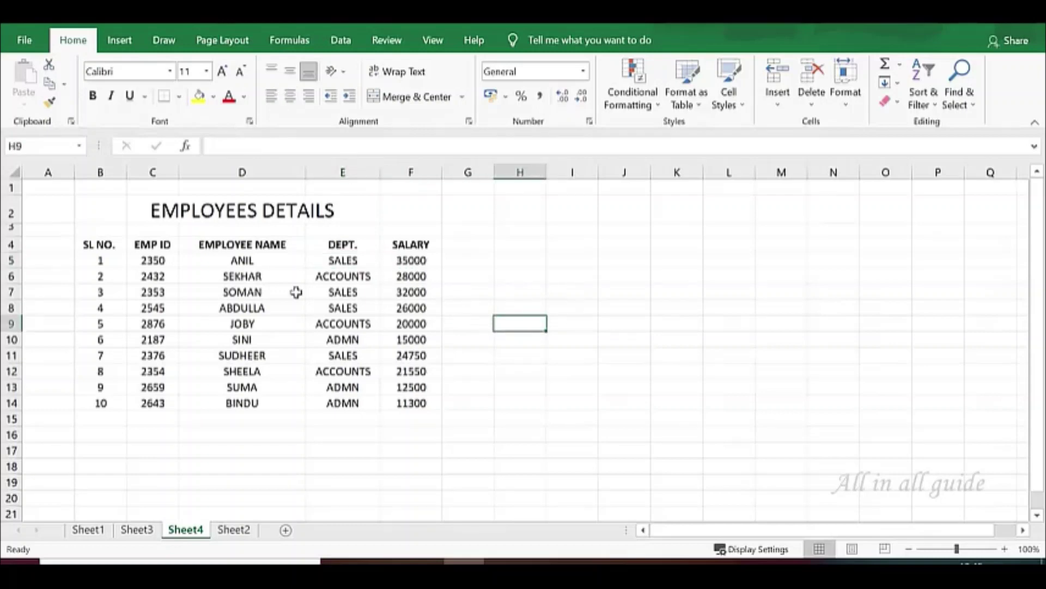
pyautogui.click(462, 247)
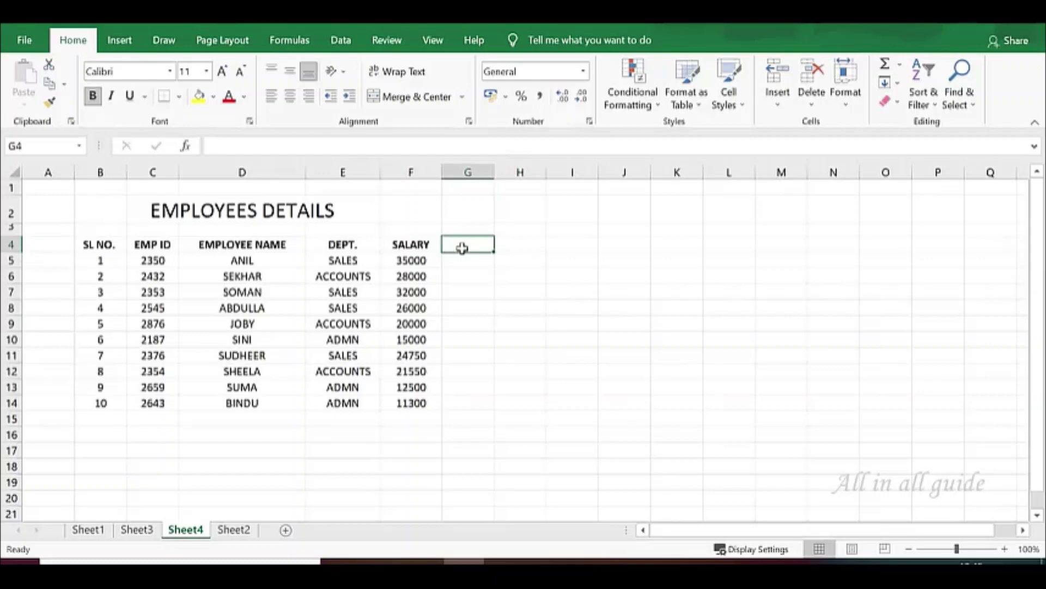
# Select the whole header row 4 from cell G4 and remove its bold formatting
pyautogui.hotkey('shift', 'space')
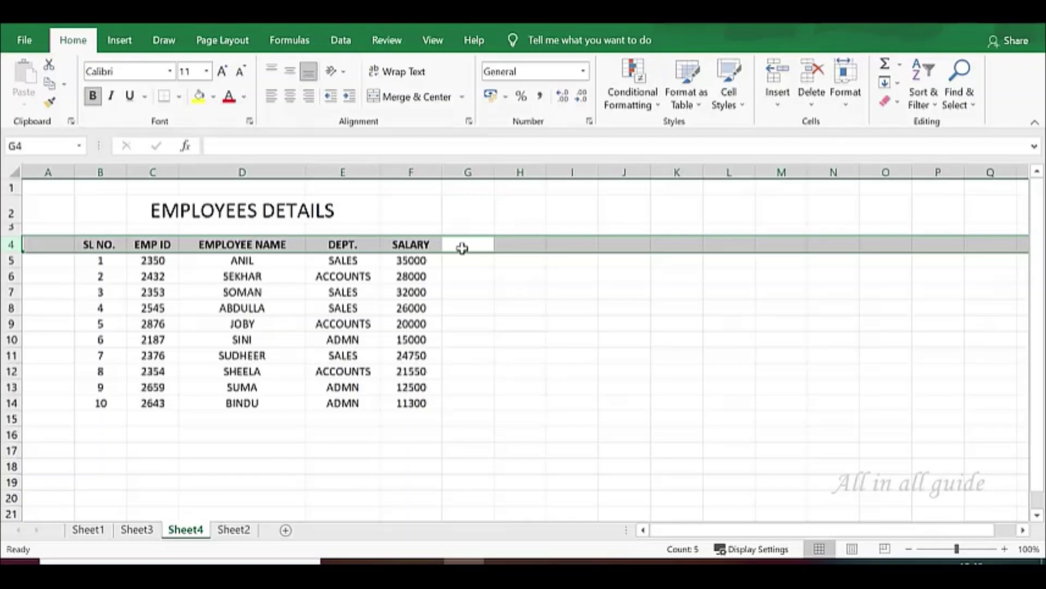
pyautogui.hotkey('ctrl', 'b')
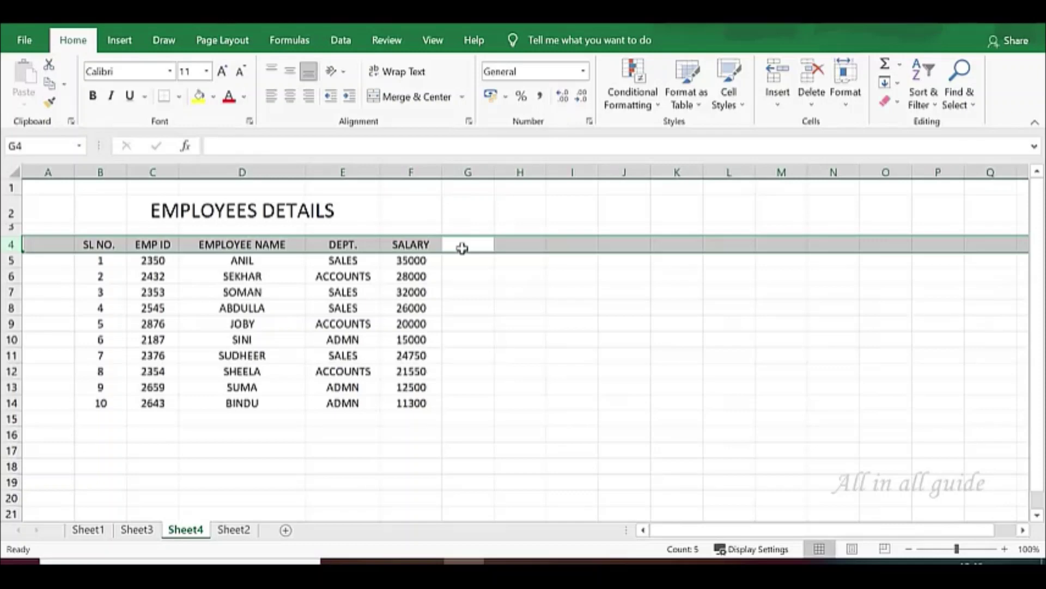
pyautogui.click(531, 344)
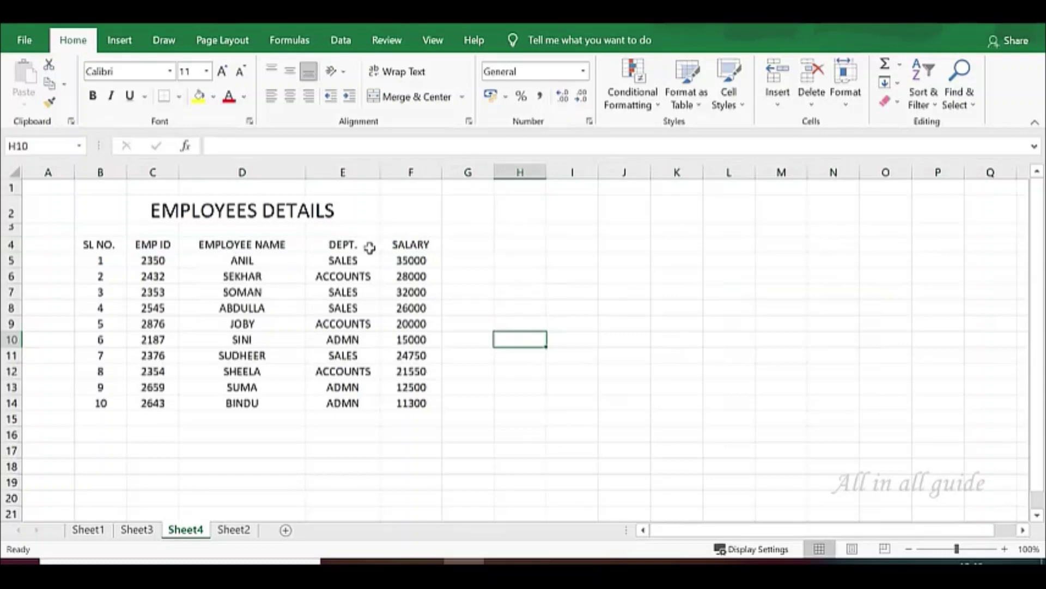
# Select the whole header row 4 from cell G4 and make its text italic
pyautogui.click(463, 244)
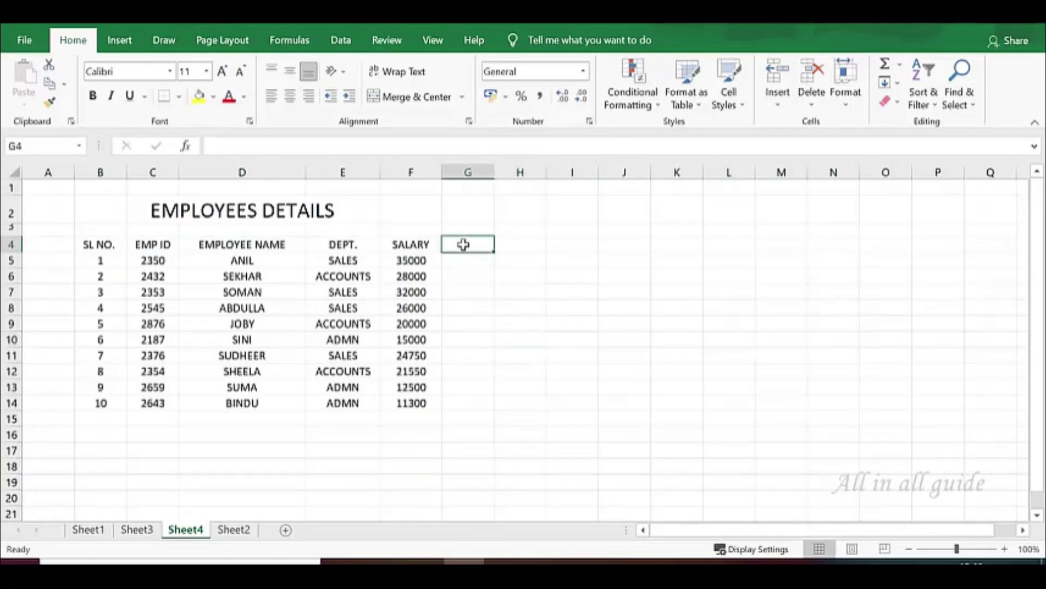
pyautogui.hotkey('shift', 'space')
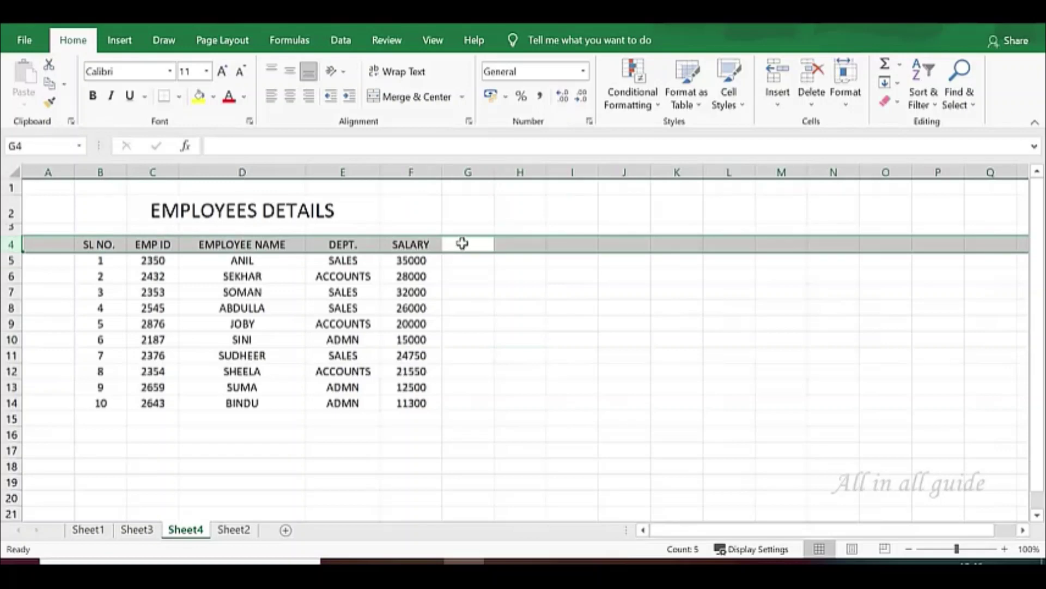
pyautogui.hotkey('ctrl', 'i')
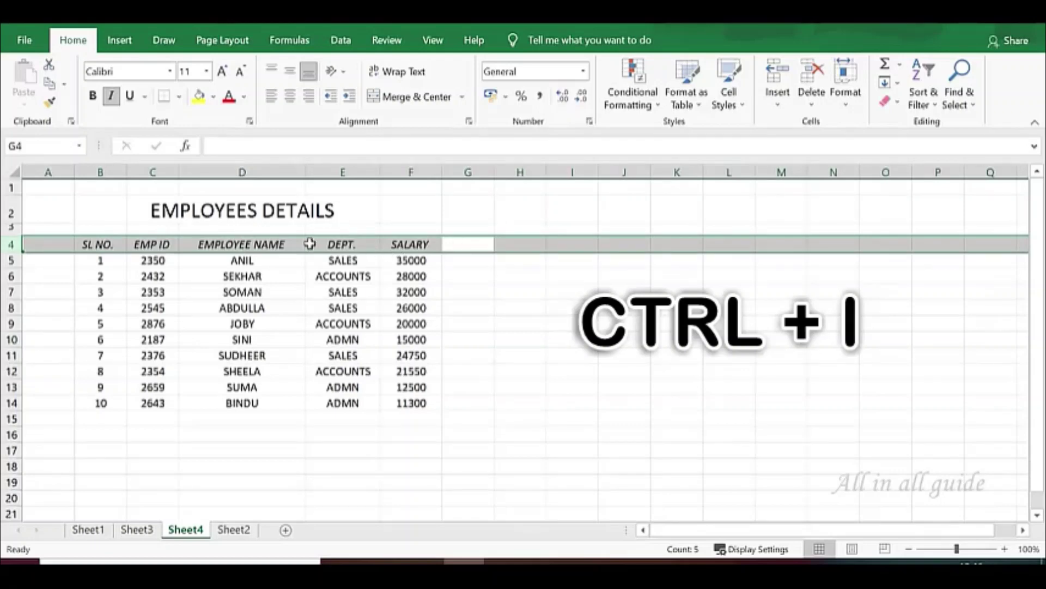
pyautogui.click(517, 294)
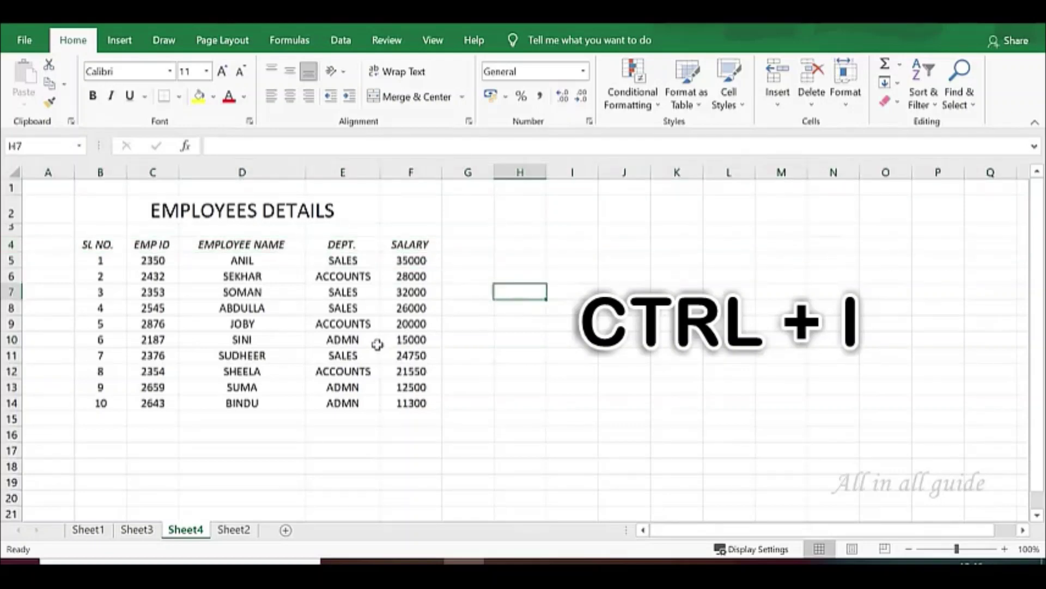
# Apply italic formatting to the employee name in cell D8 and remove it again
pyautogui.click(220, 309)
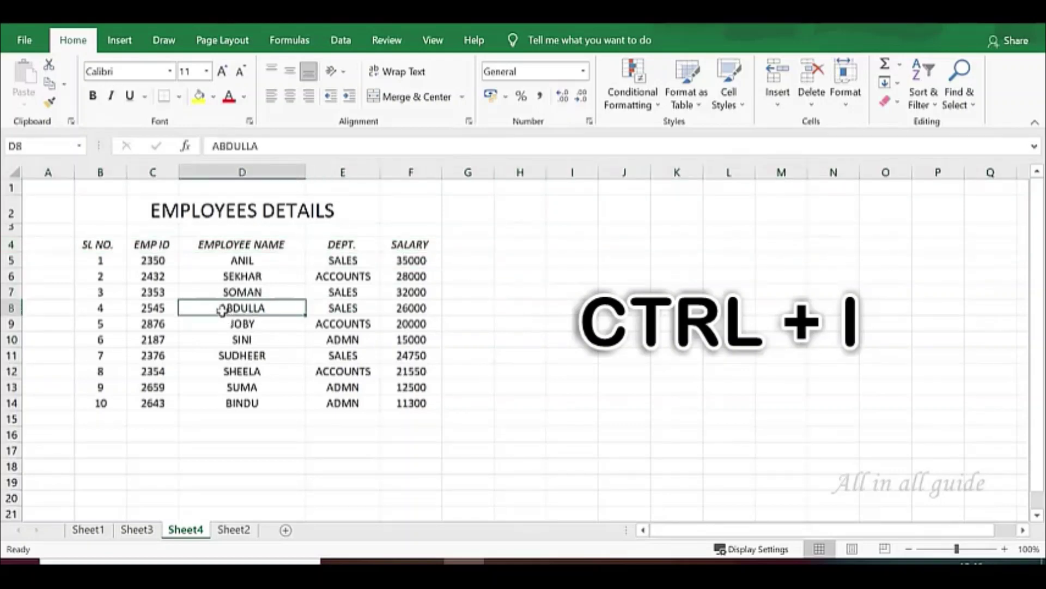
pyautogui.hotkey('ctrl', 'i')
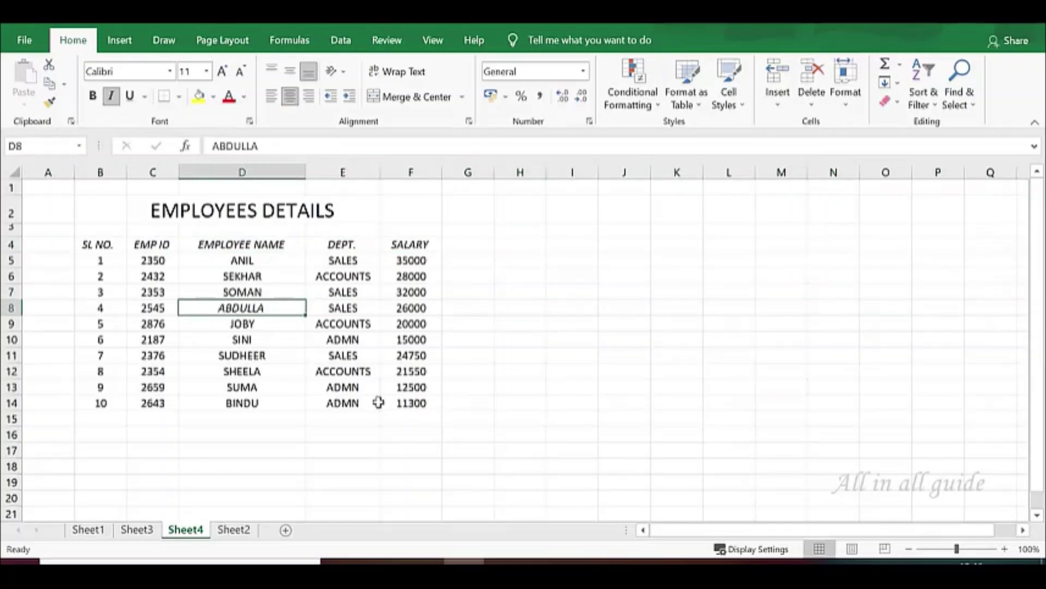
pyautogui.hotkey('ctrl', 'i')
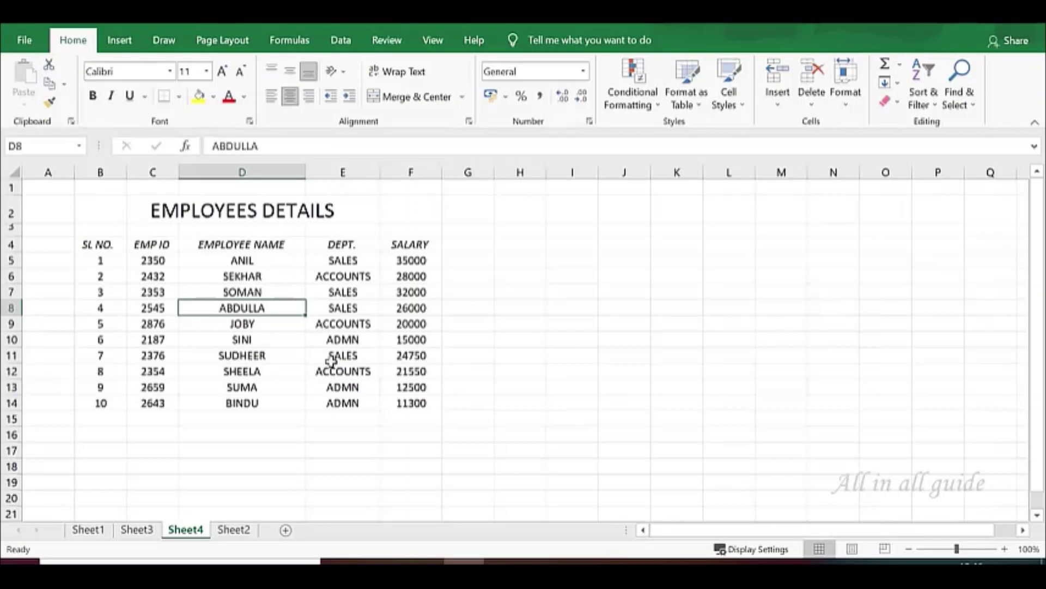
# Apply bold formatting to the department entry in cell E9 and remove it again
pyautogui.click(341, 324)
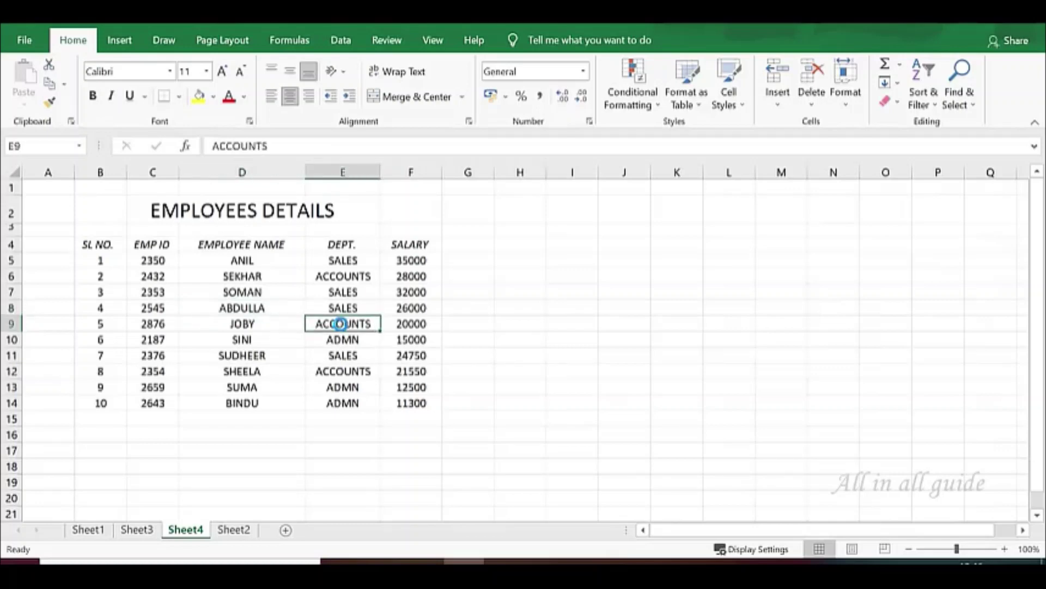
pyautogui.hotkey('ctrl', 'b')
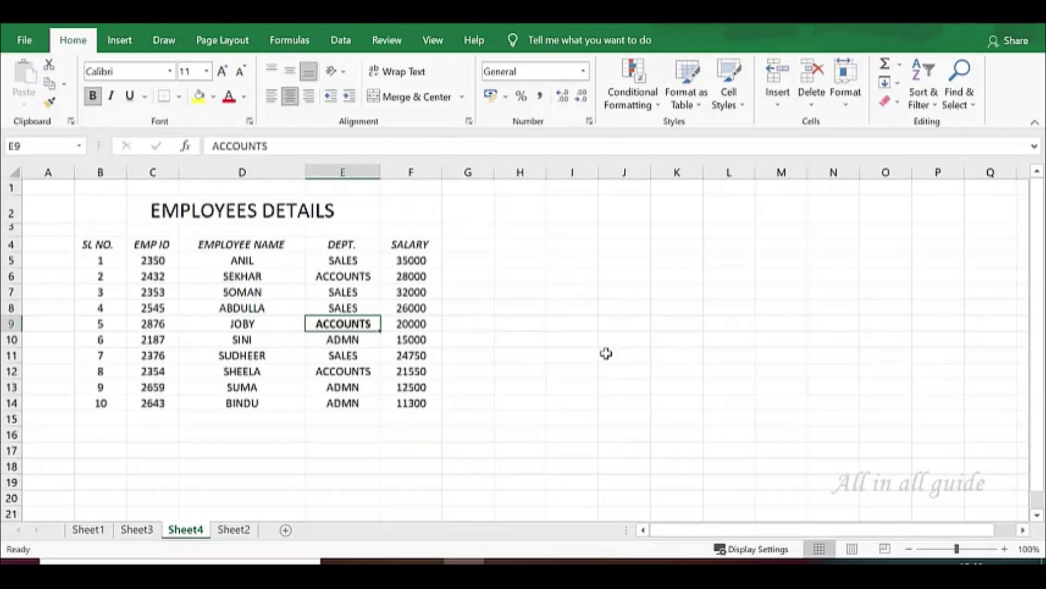
pyautogui.hotkey('ctrl', 'b')
pyautogui.click(537, 339)
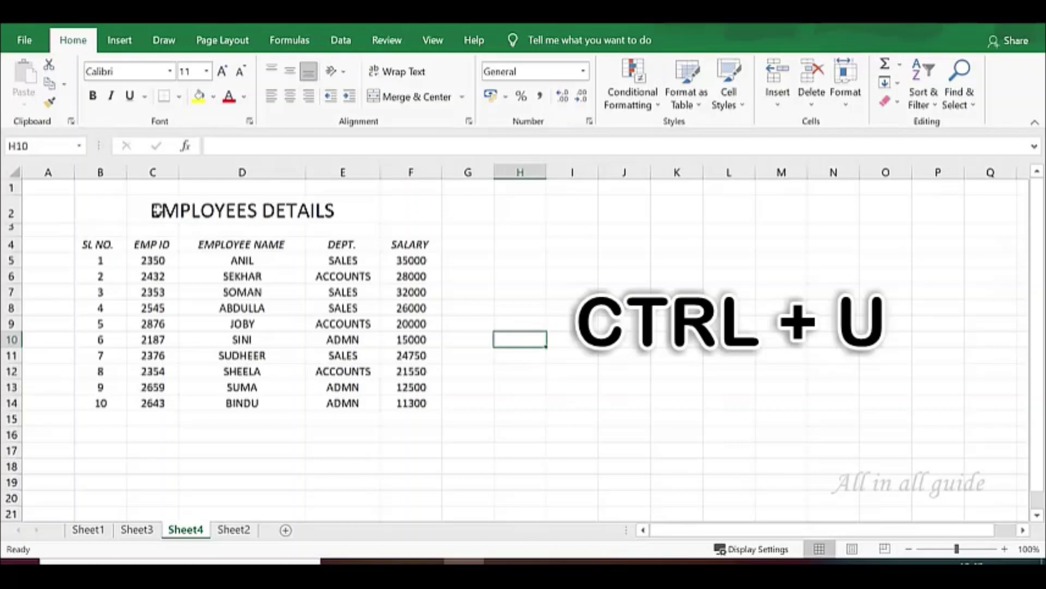
# Underline the EMPLOYEES DETAILS title across cells C2 to E2
pyautogui.moveTo(156, 210); pyautogui.dragTo(339, 214)
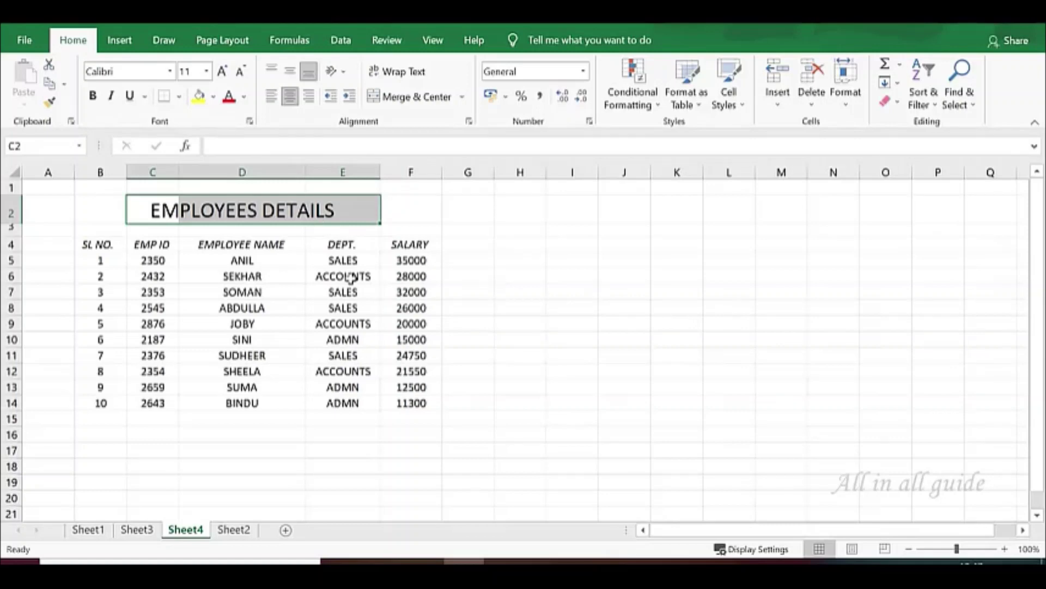
pyautogui.hotkey('ctrl', 'u')
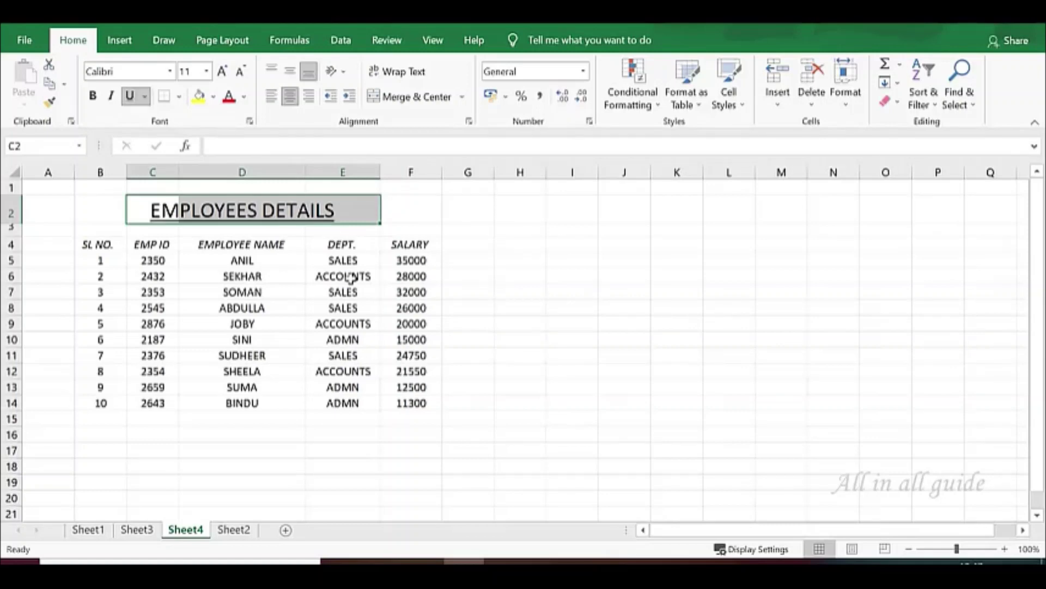
pyautogui.click(473, 262)
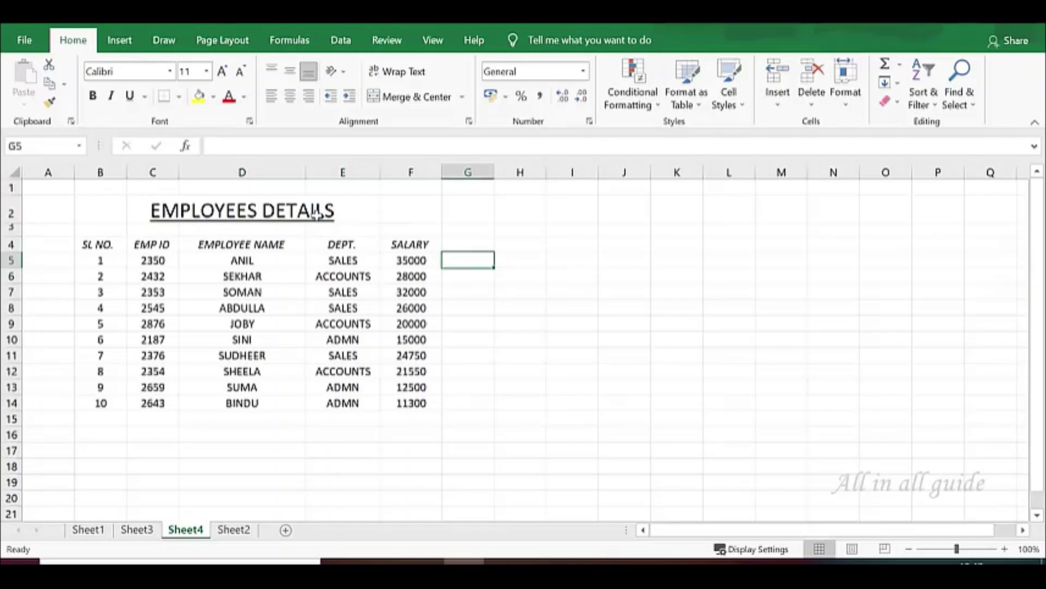
# Underline the employee name in cell D5 and remove the underline again
pyautogui.click(254, 264)
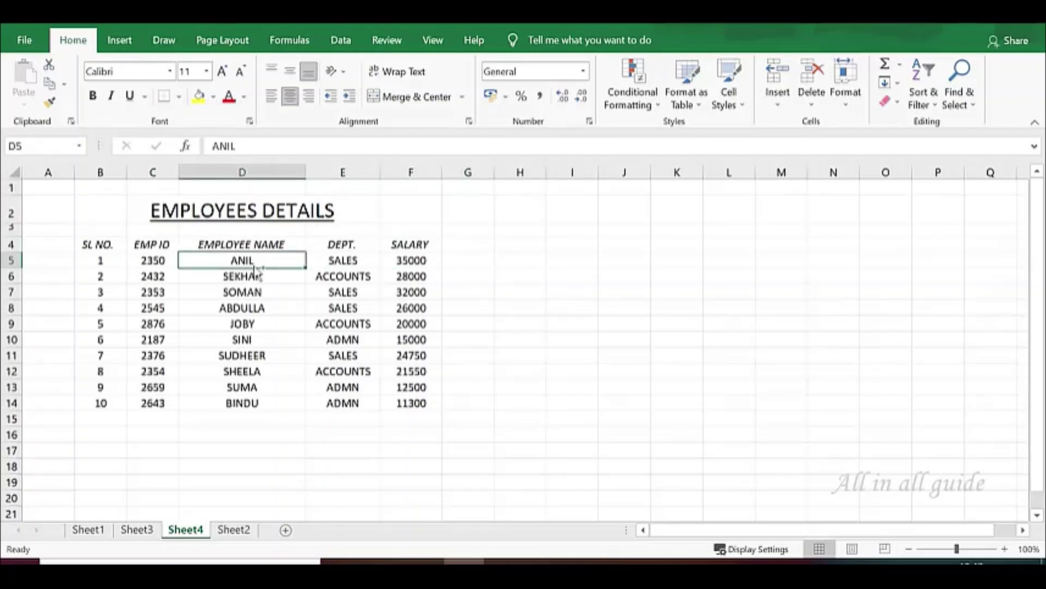
pyautogui.hotkey('ctrl', 'u')
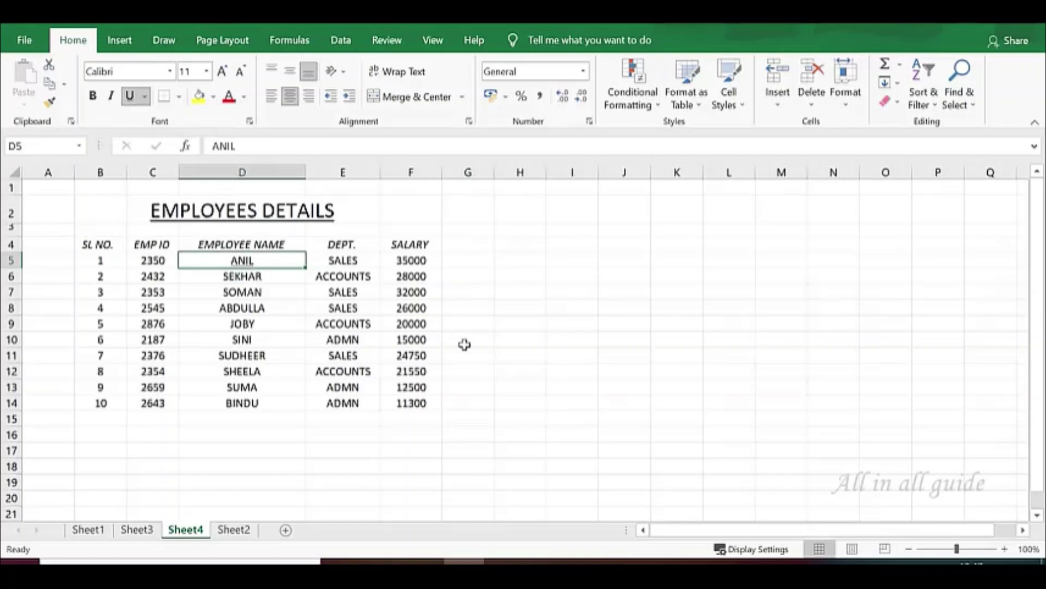
pyautogui.click(501, 322)
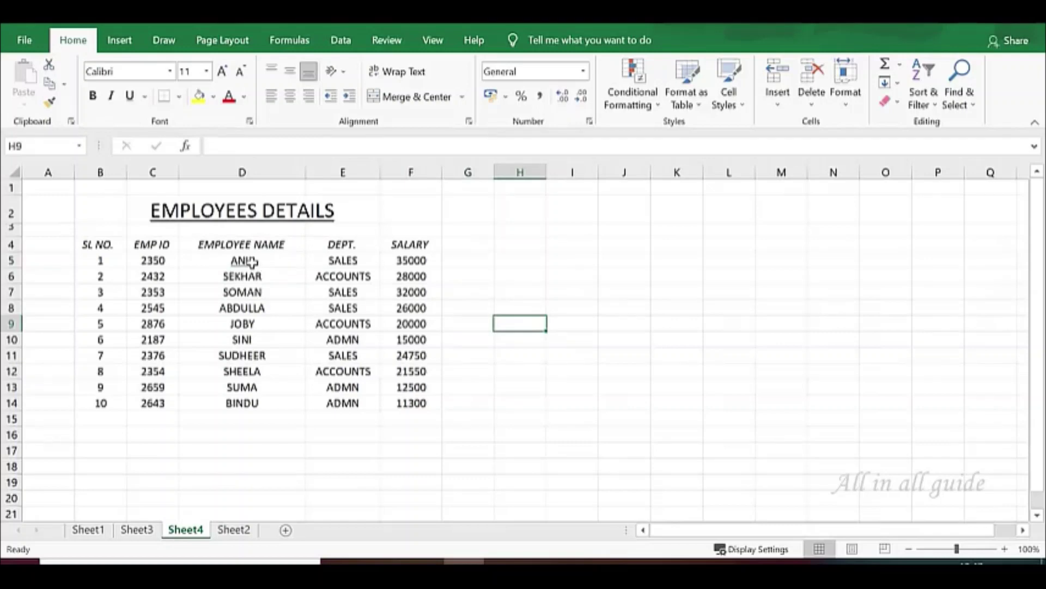
pyautogui.click(269, 263)
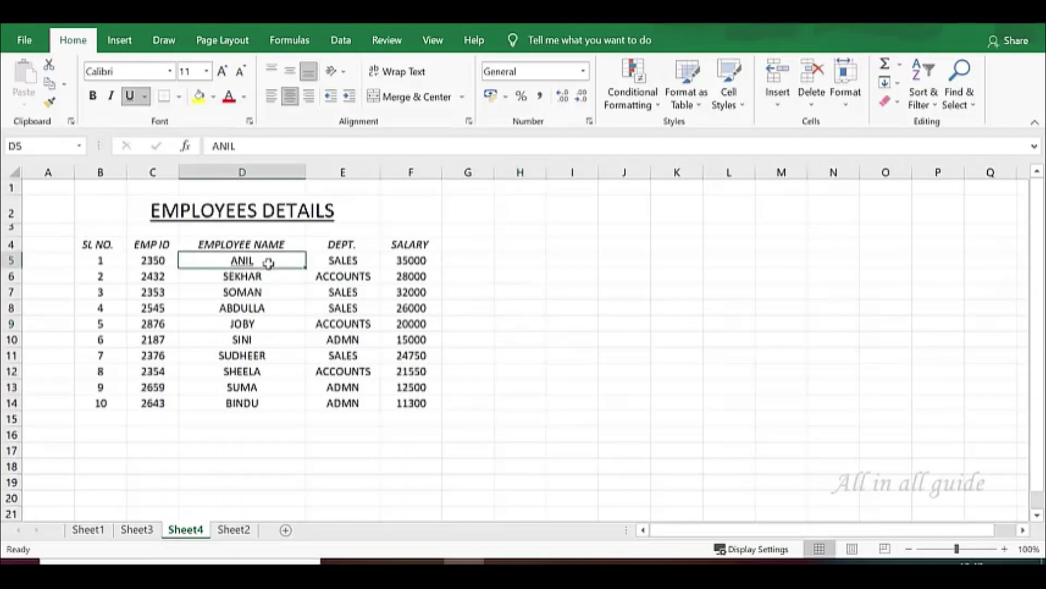
pyautogui.hotkey('ctrl', 'u')
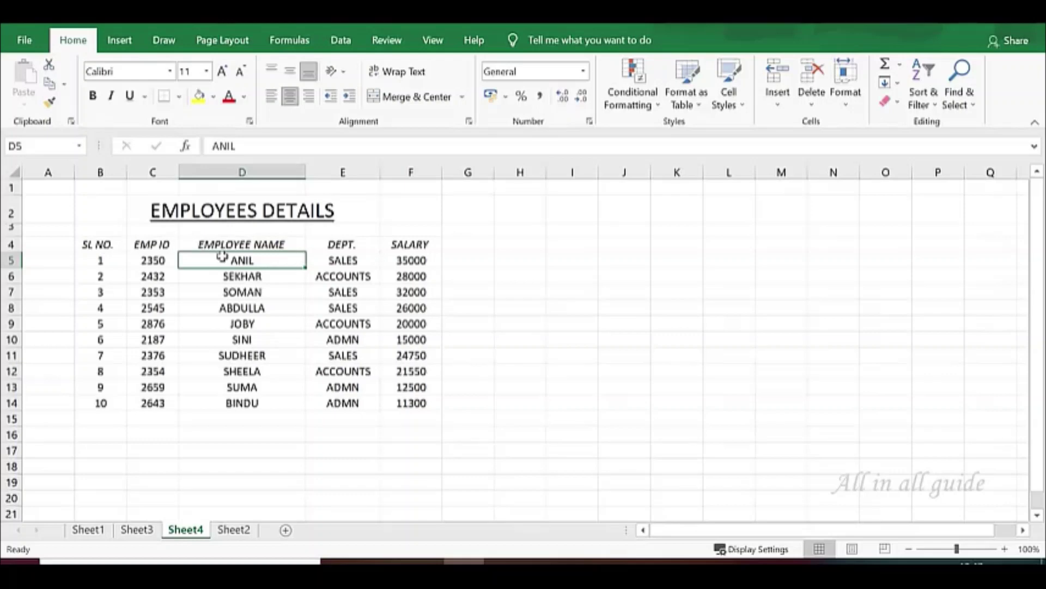
# Select the whole header row 4 from cell G4, remove its italics and make it bold
pyautogui.click(466, 244)
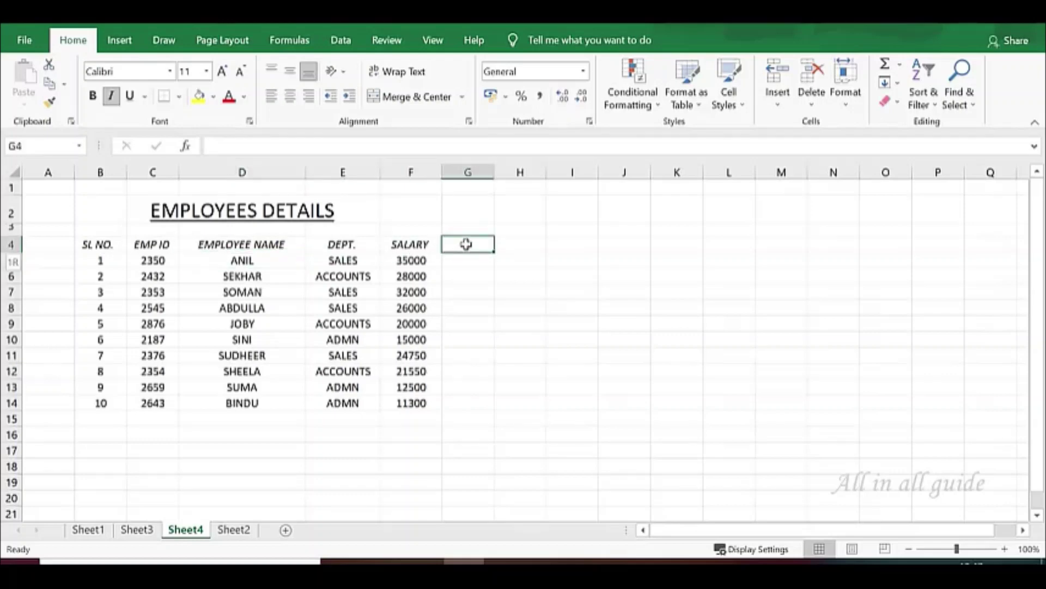
pyautogui.hotkey('shift', 'space')
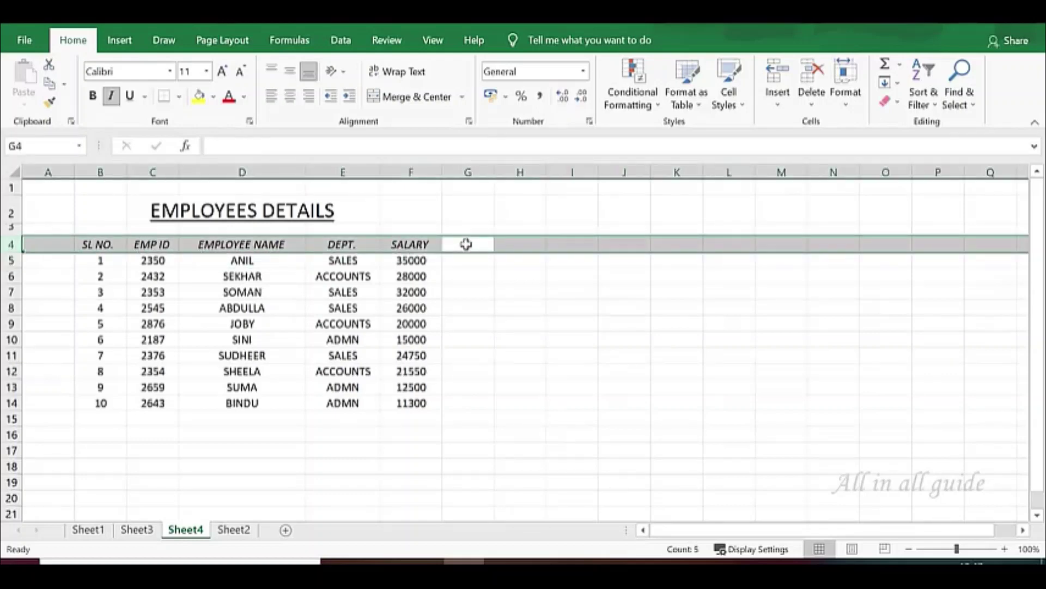
pyautogui.hotkey('ctrl', 'i')
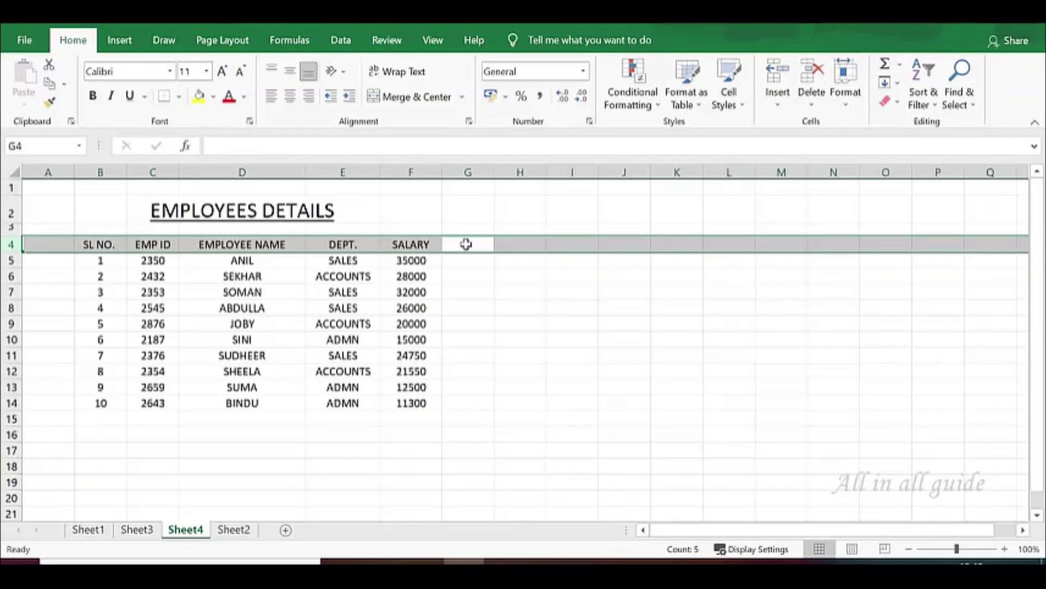
pyautogui.hotkey('ctrl', 'b')
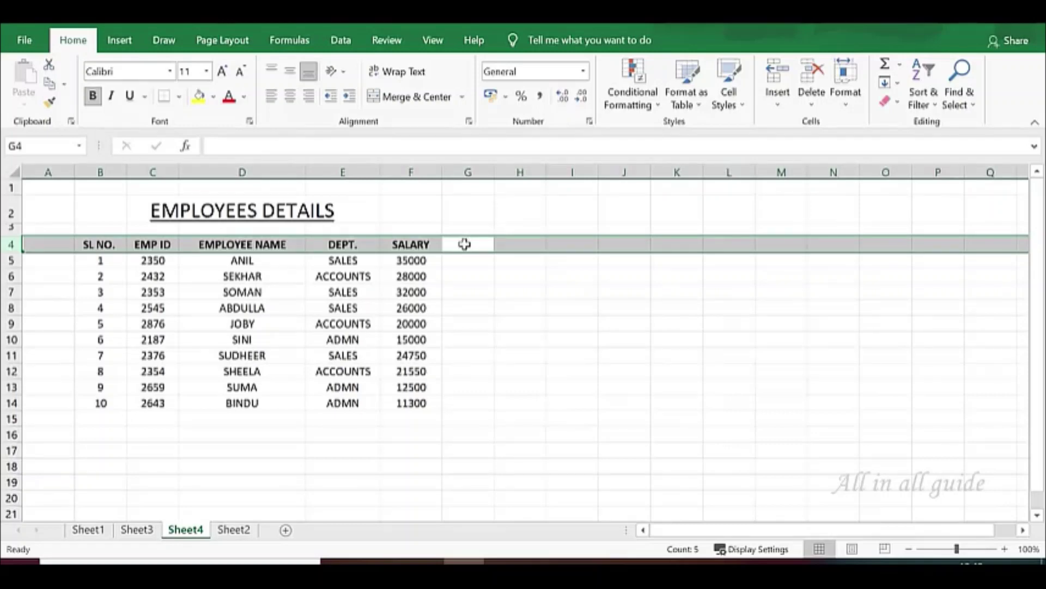
pyautogui.click(460, 279)
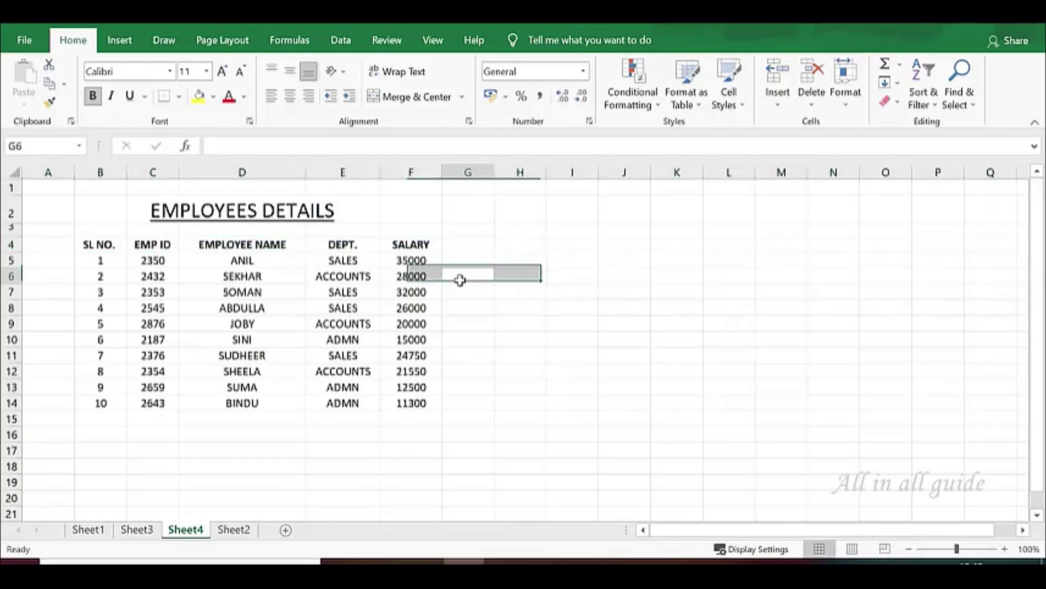
pyautogui.click(564, 292)
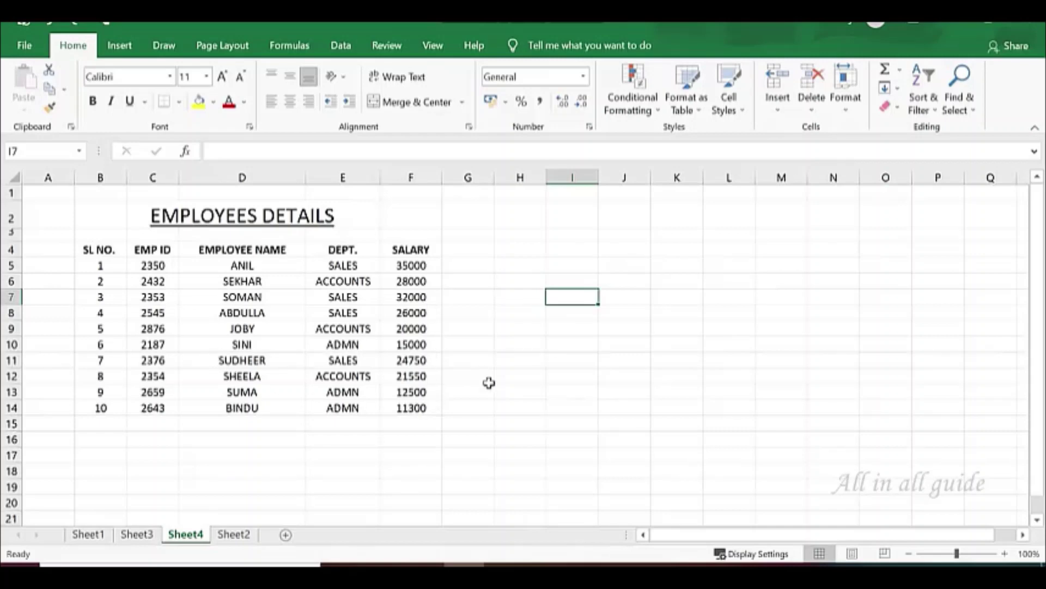
# Create a table from range B4:F14 without the headers option, and undo the table creation
pyautogui.hotkey('ctrl', 't')
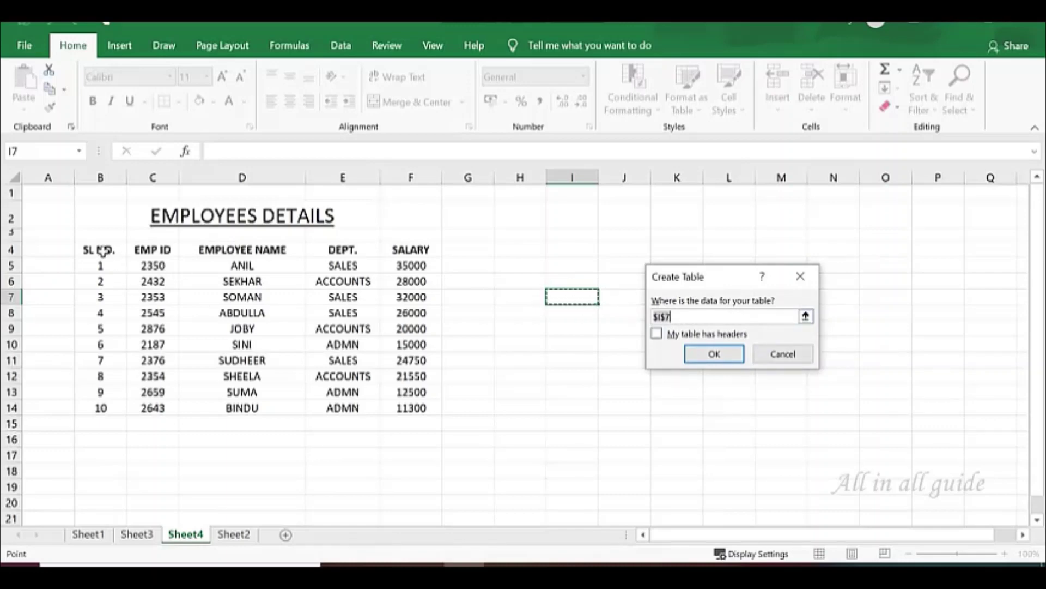
pyautogui.moveTo(104, 251); pyautogui.dragTo(401, 407)
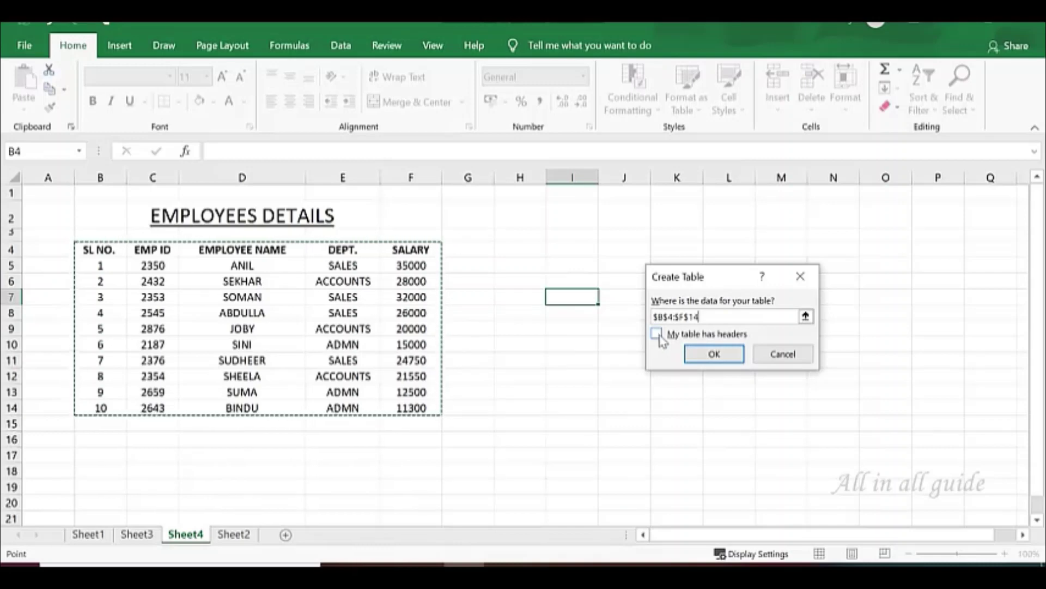
pyautogui.click(710, 357)
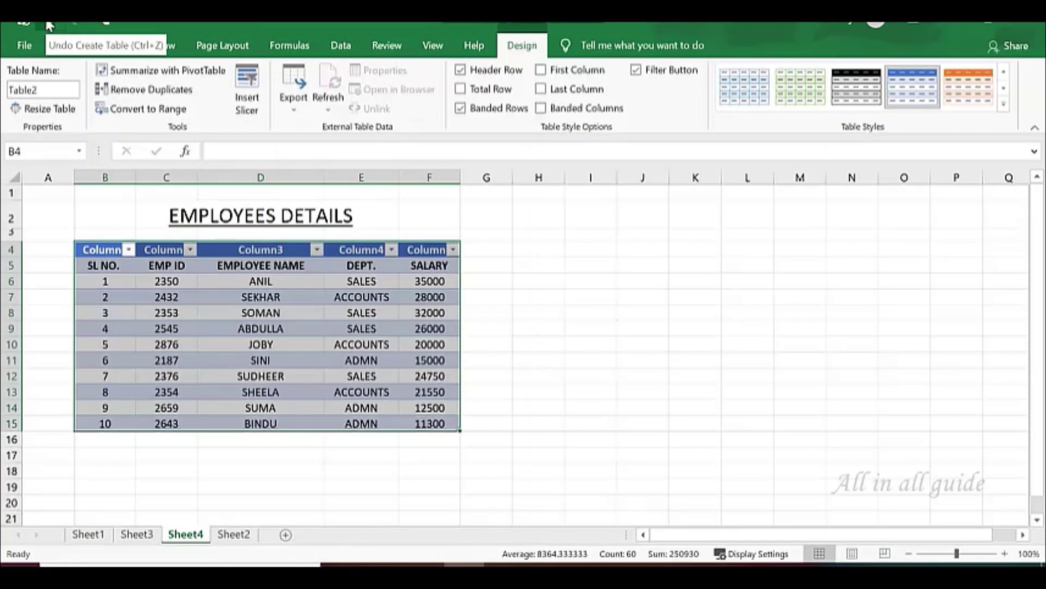
pyautogui.click(47, 25)
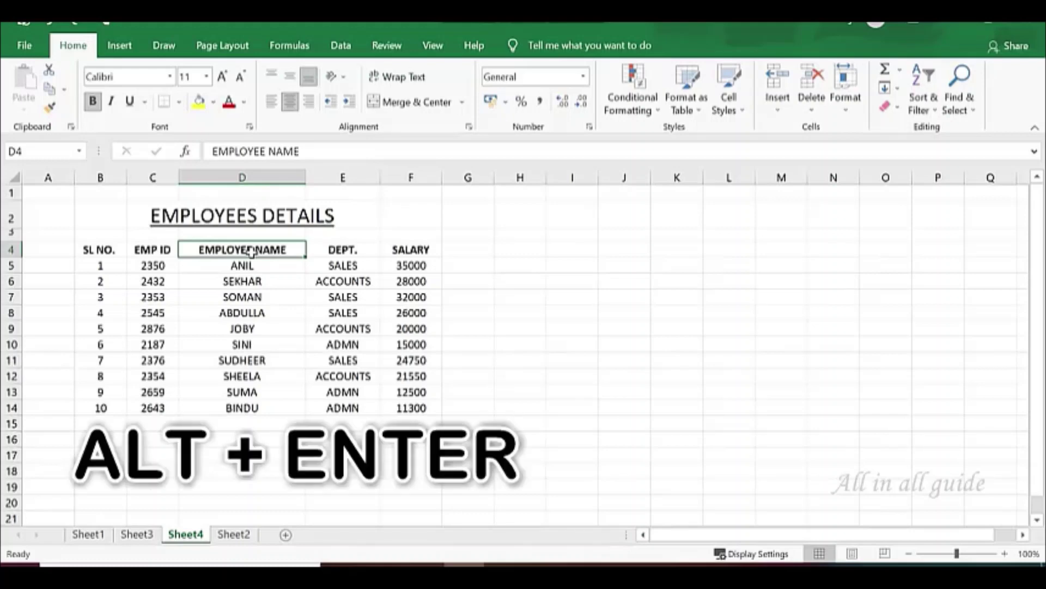
# Enter a long unbroken string of filler letters beginning "fggfgfgfgf" in cell H4
pyautogui.click(465, 248)
pyautogui.click(540, 248)
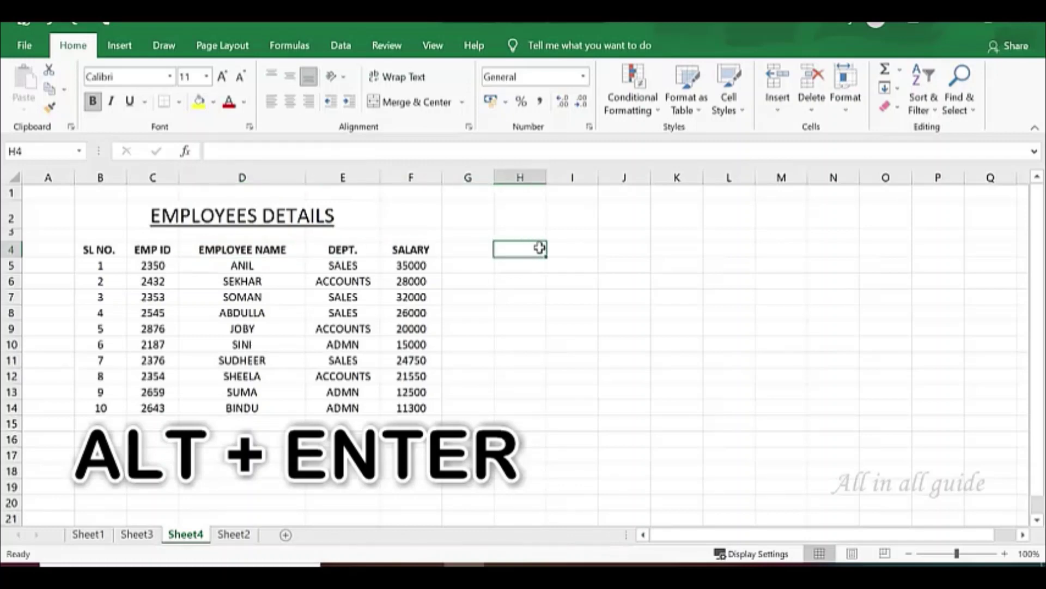
pyautogui.write('fggfgfgfgf')
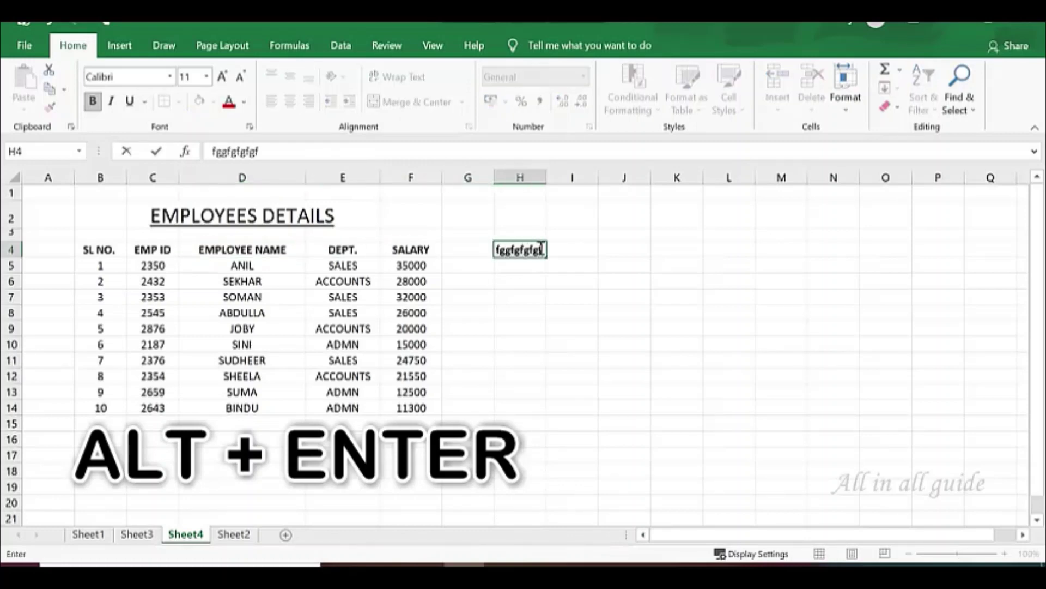
pyautogui.write('gfgfgfgfgfggghghhghghh')
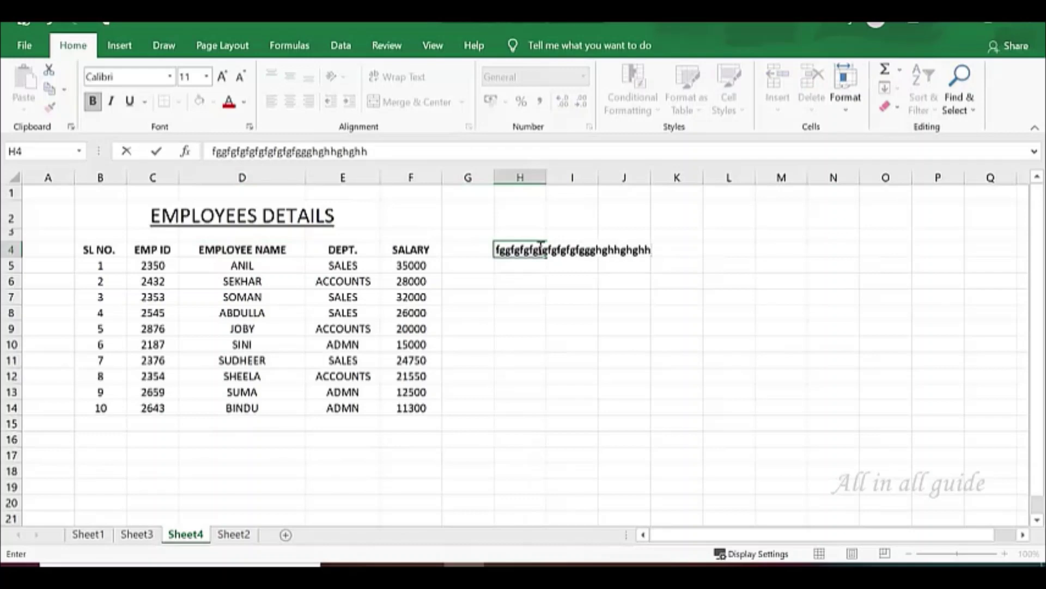
pyautogui.press('Return')
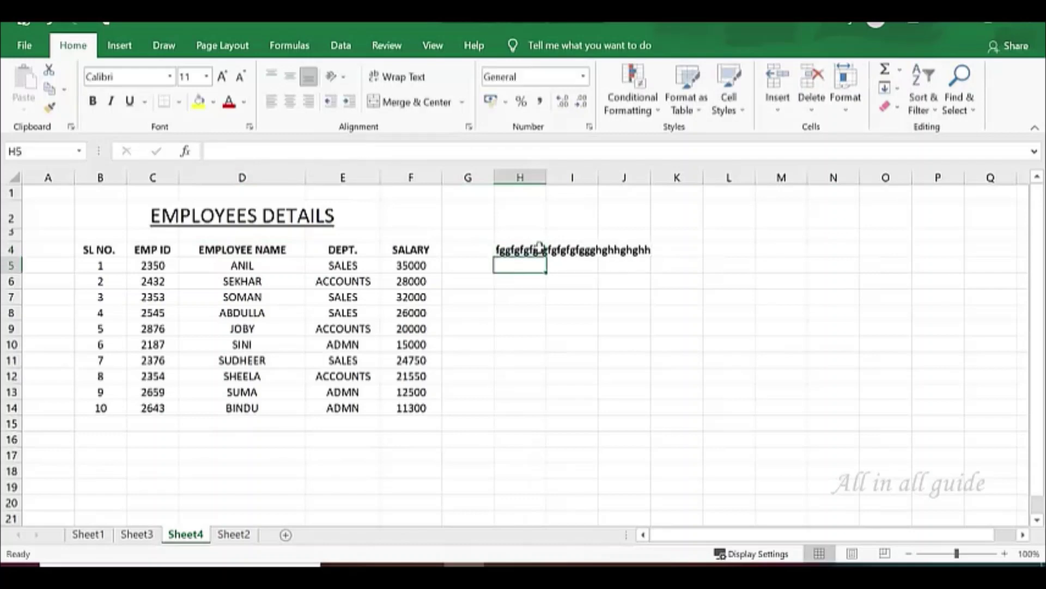
# Enter four filler lines in cell H6, separated by in-cell line breaks: "ghhghghhg", "gvgvggg", "gvgvhgh" and "bnbnbnb", ending with an extra break
pyautogui.click(526, 284)
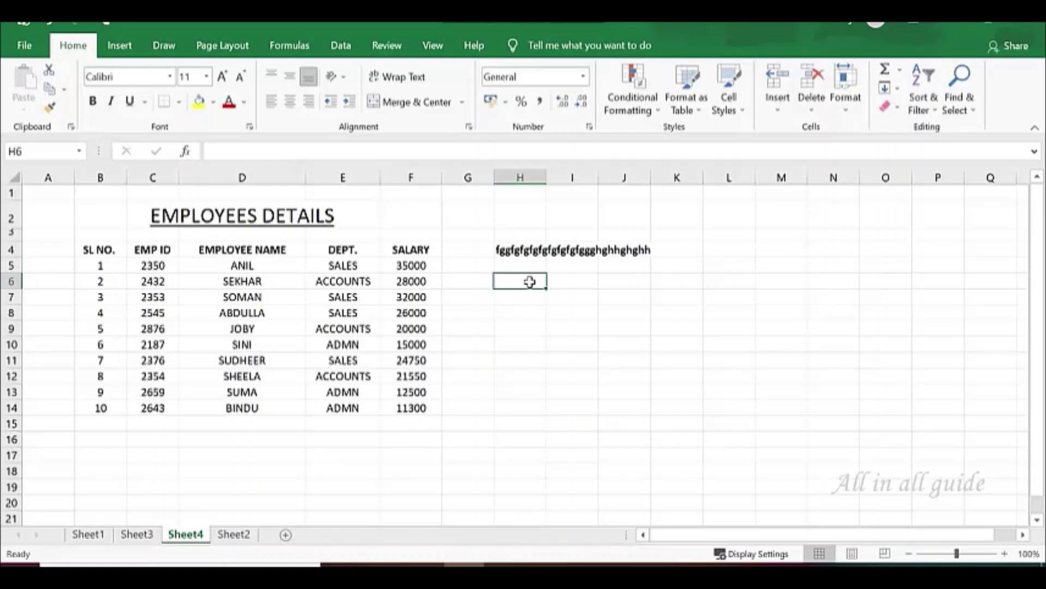
pyautogui.write('ghhghghhg')
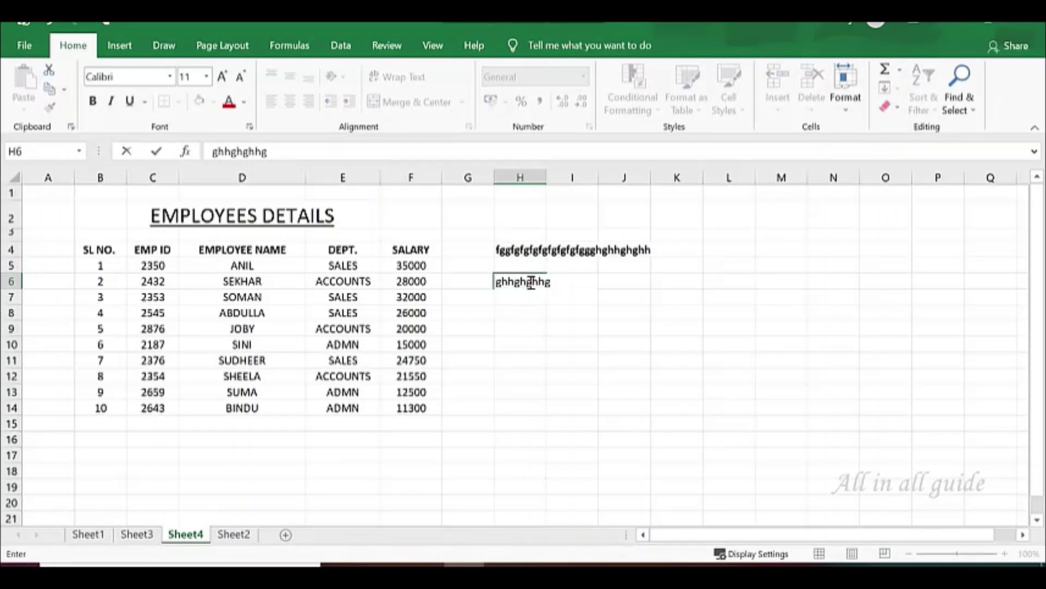
pyautogui.hotkey('alt', 'Return')
pyautogui.write('gvgvggg')
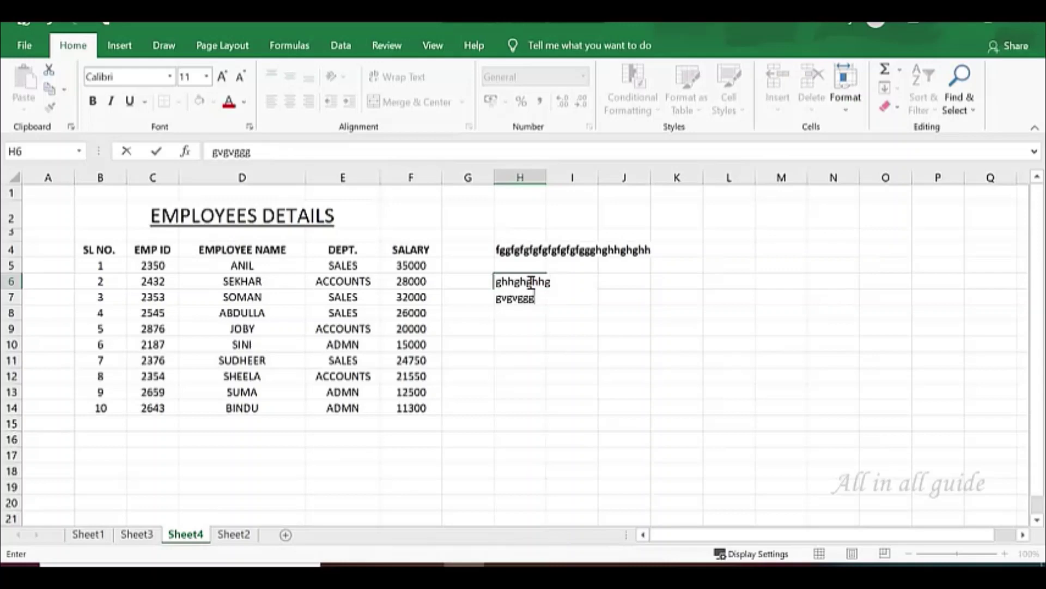
pyautogui.hotkey('alt', 'Return')
pyautogui.write('gvgvhgh')
pyautogui.hotkey('alt', 'Return')
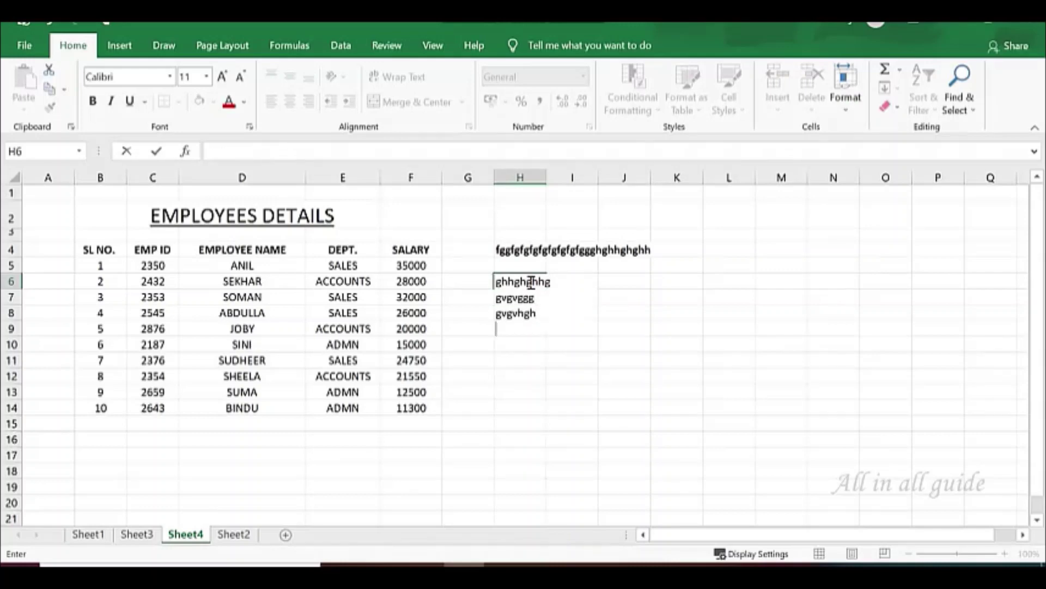
pyautogui.write('bnbnbnbnbn')
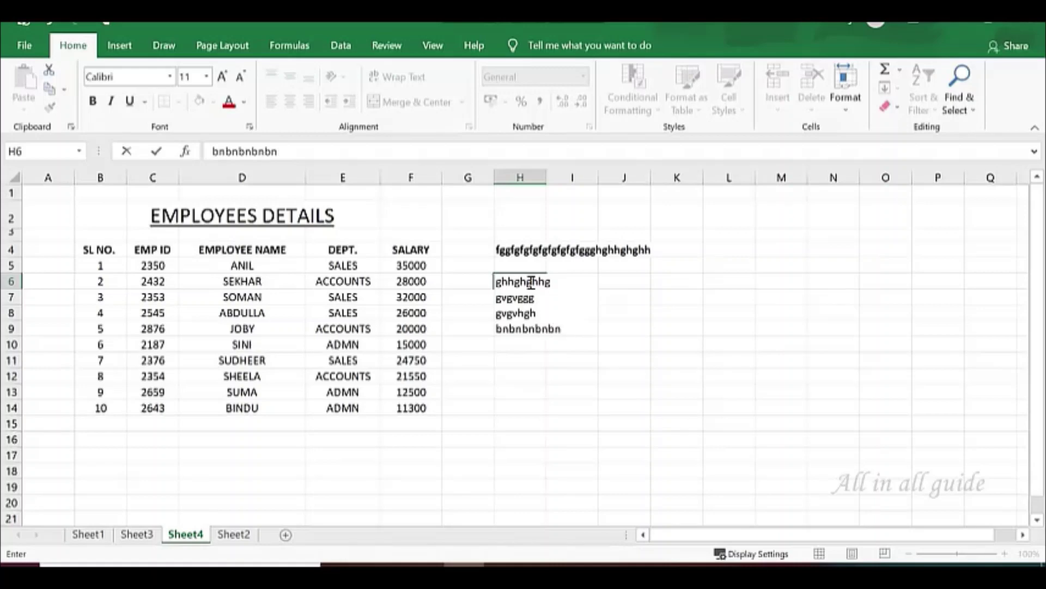
pyautogui.press('BackSpace')
pyautogui.press('BackSpace')
pyautogui.press('BackSpace')
pyautogui.hotkey('alt', 'Return')
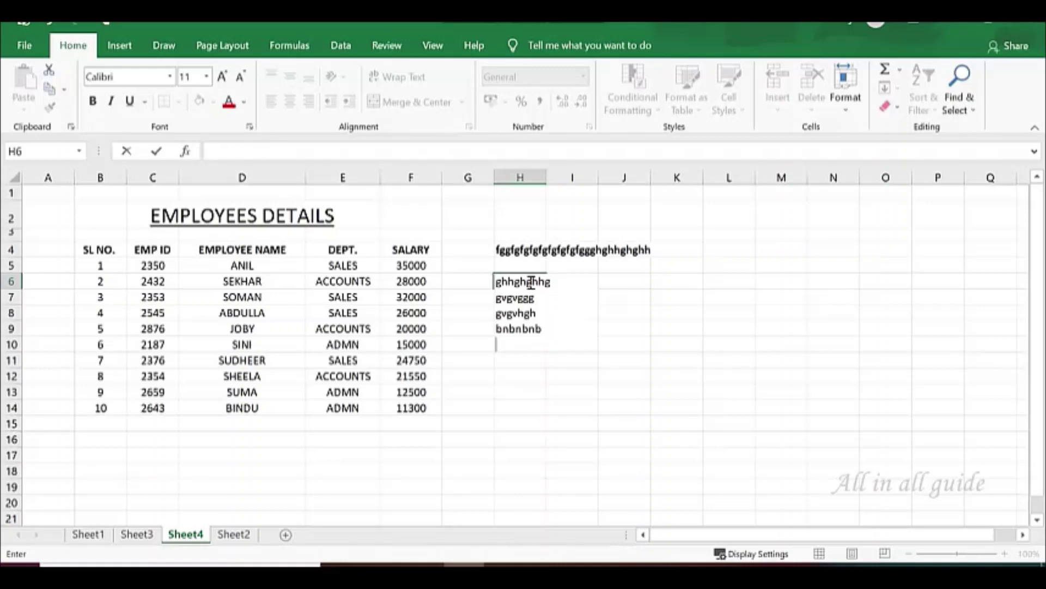
pyautogui.press('Return')
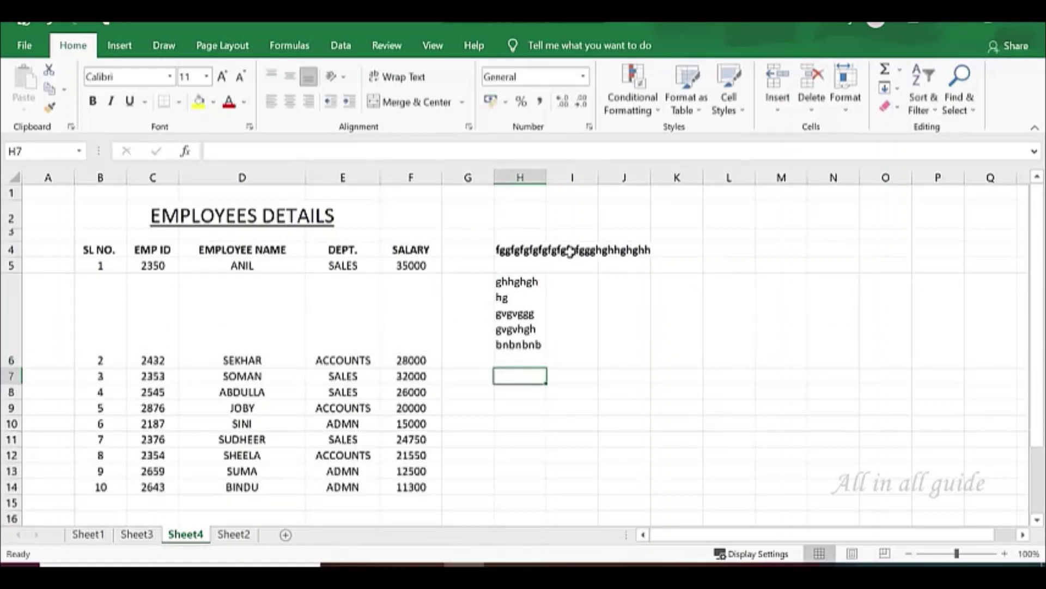
# Enter the unbroken filler string "vgnnvvvvnnbnbnbnbnnbnbnb" in cell J8
pyautogui.click(616, 395)
pyautogui.write('vgnn')
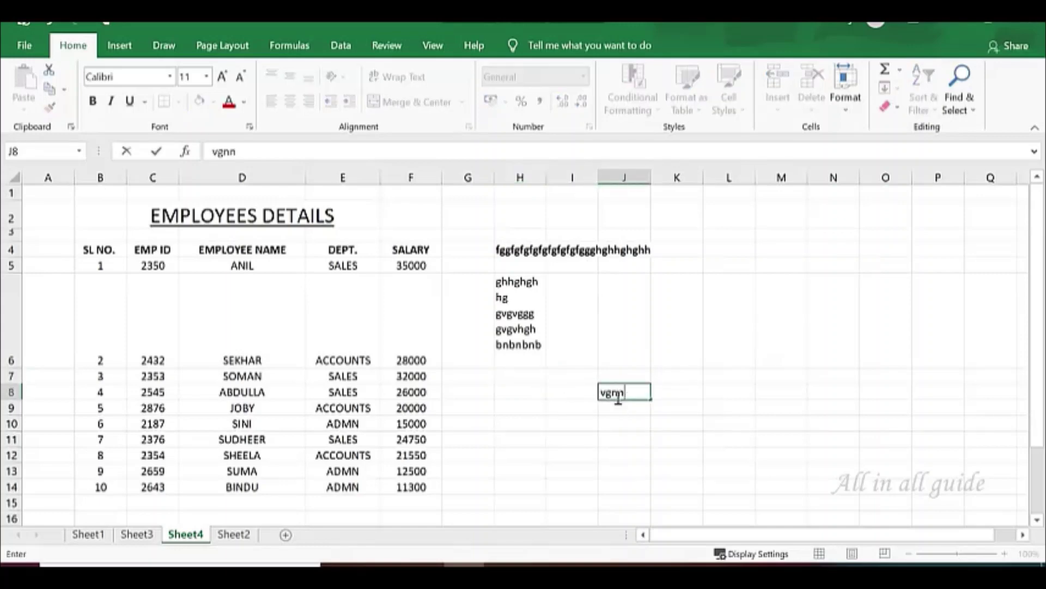
pyautogui.write('vvvvnnbnbnbnbnnbnbnb')
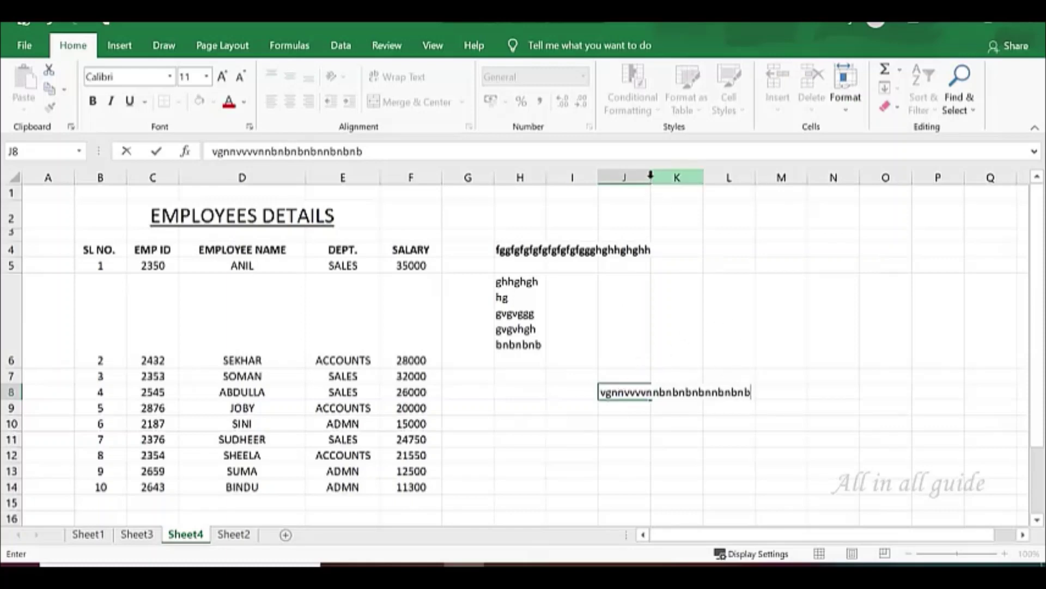
pyautogui.click(872, 378)
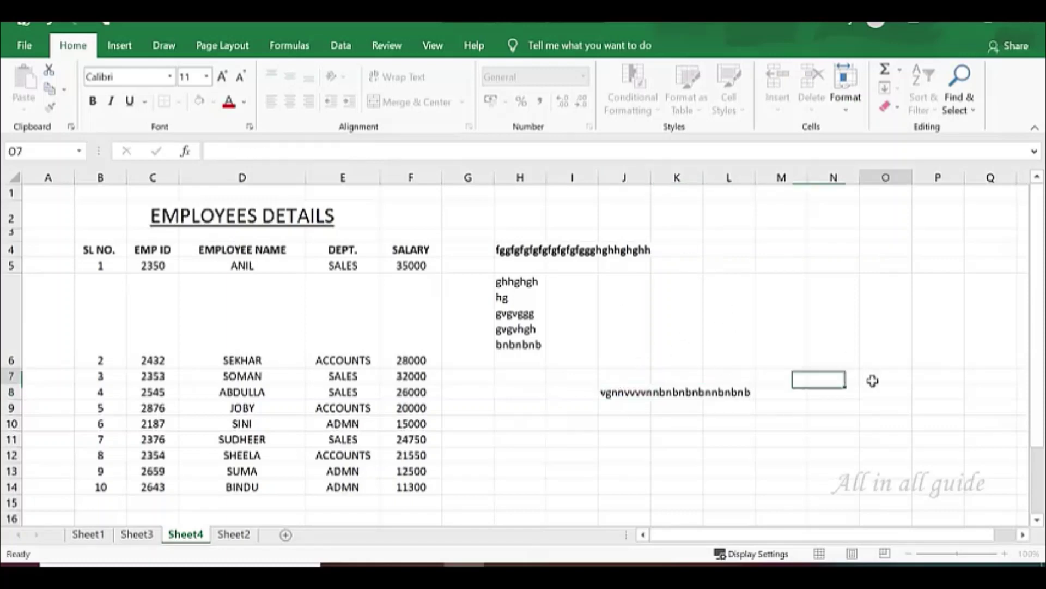
# Widen column J until the long string in J8 fits, and undo the column width change
pyautogui.click(616, 391)
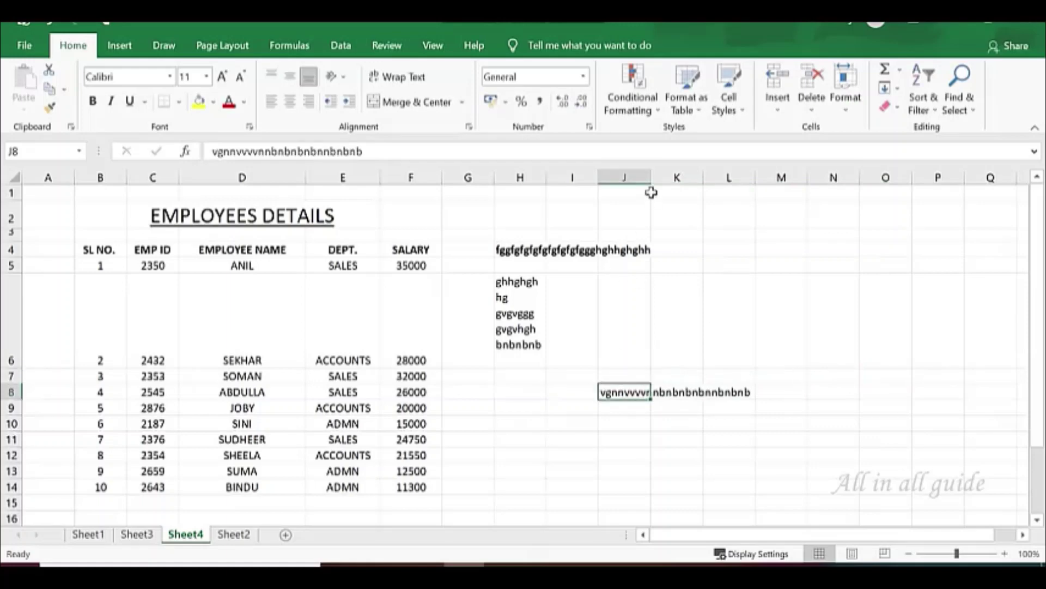
pyautogui.moveTo(650, 176); pyautogui.dragTo(759, 184)
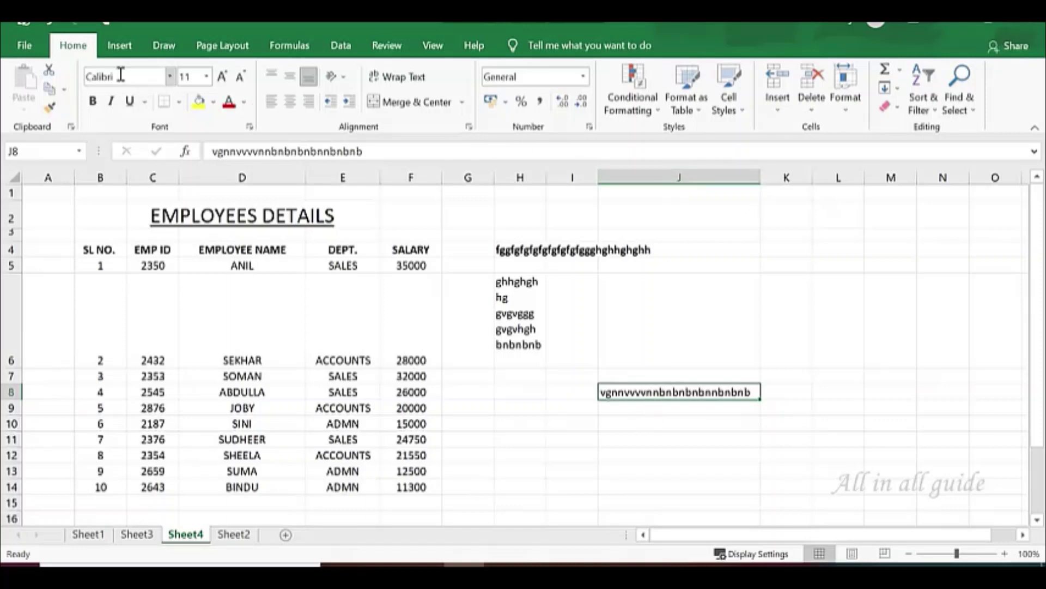
pyautogui.click(51, 26)
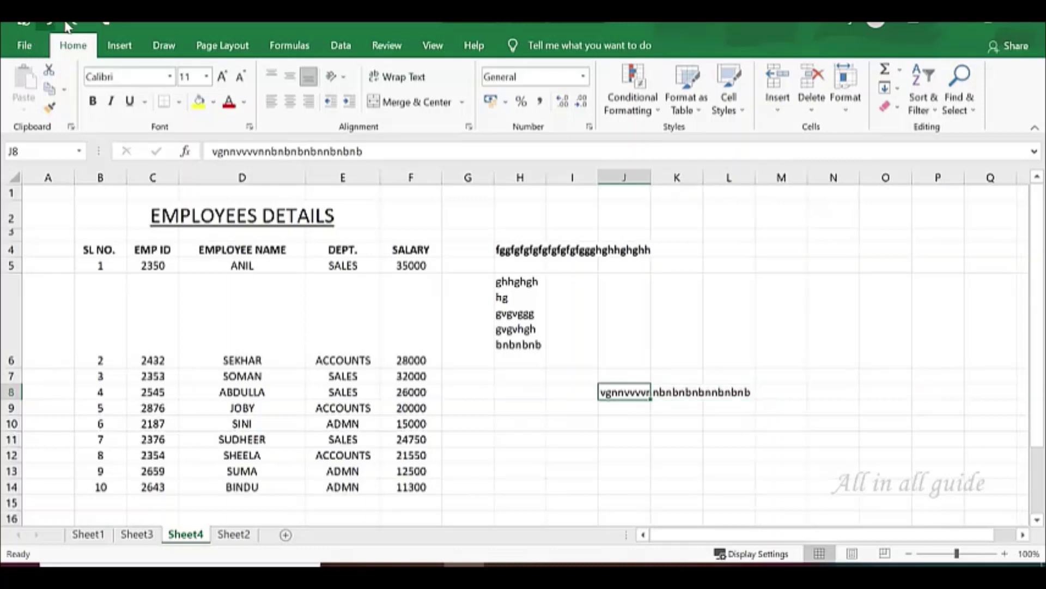
# Enter five filler lines in cell H10, separated by in-cell line breaks: "gfghfghfgfg", "vnnvgnv", "gvggvhg", "hghhj" and "hjhjkkj"
pyautogui.click(507, 425)
pyautogui.write('gfghfghf')
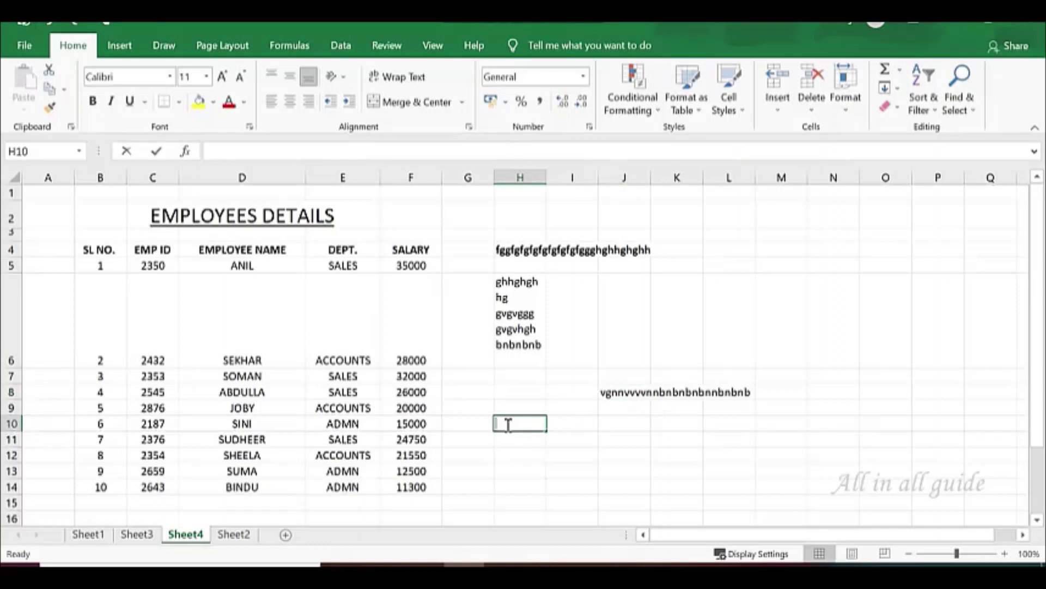
pyautogui.write('gfg')
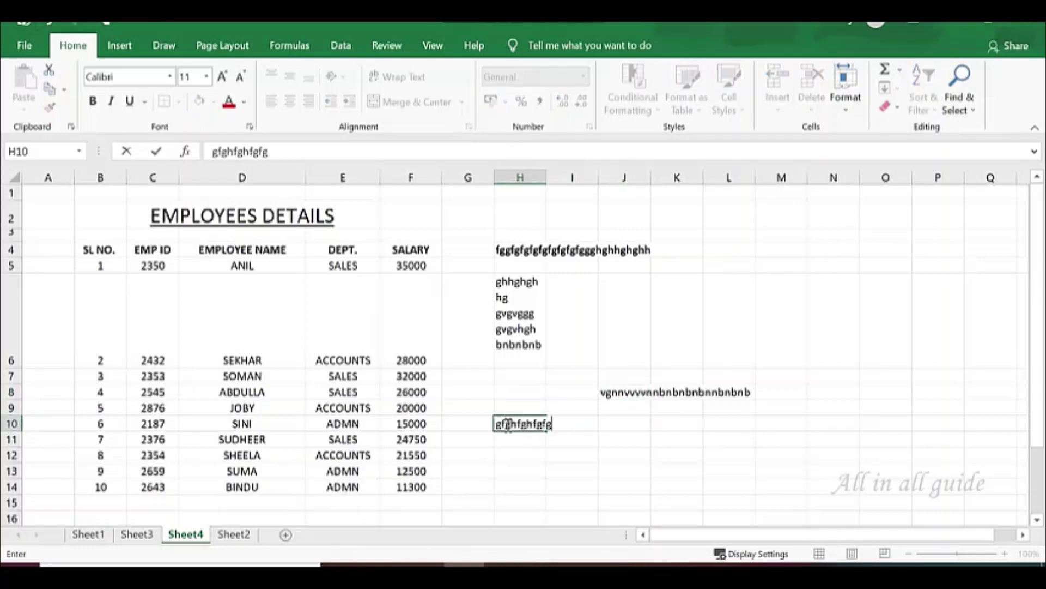
pyautogui.hotkey('alt', 'Return')
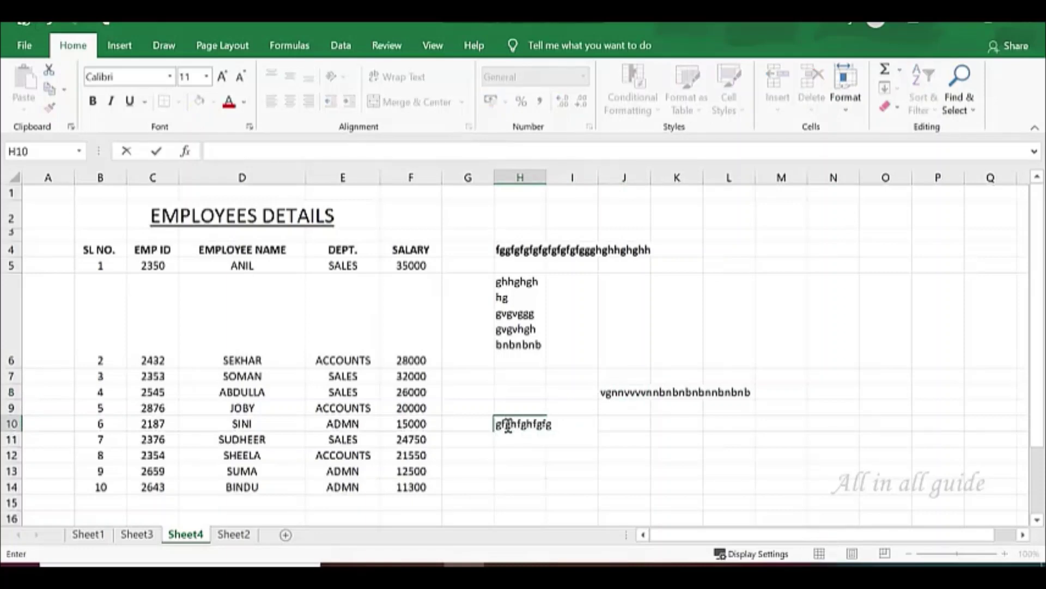
pyautogui.write('v nnvgnv')
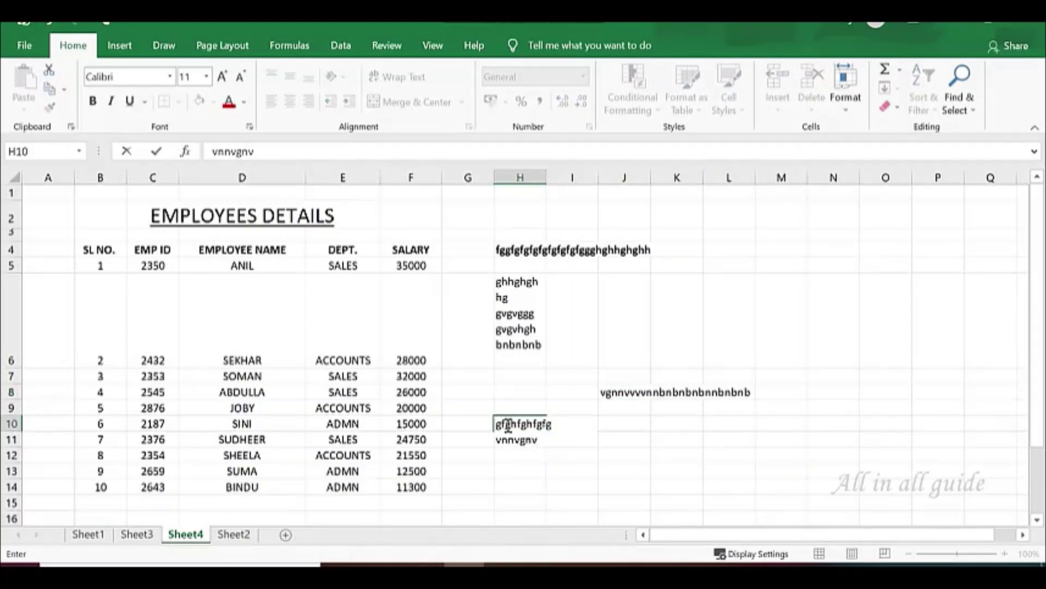
pyautogui.hotkey('alt', 'Return')
pyautogui.write('gvggvhg')
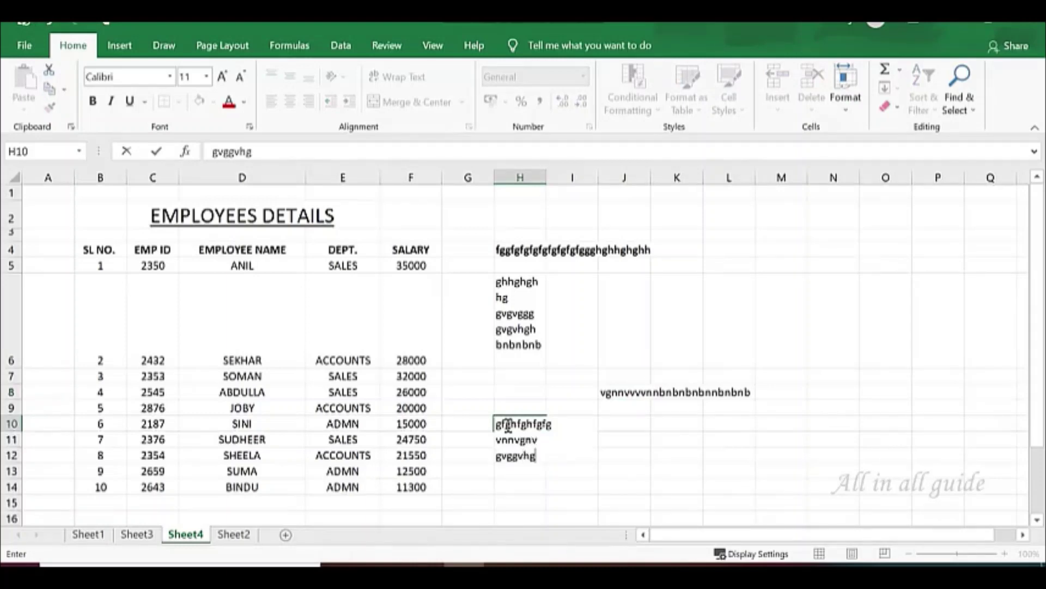
pyautogui.hotkey('alt', 'Return')
pyautogui.write('hghhj')
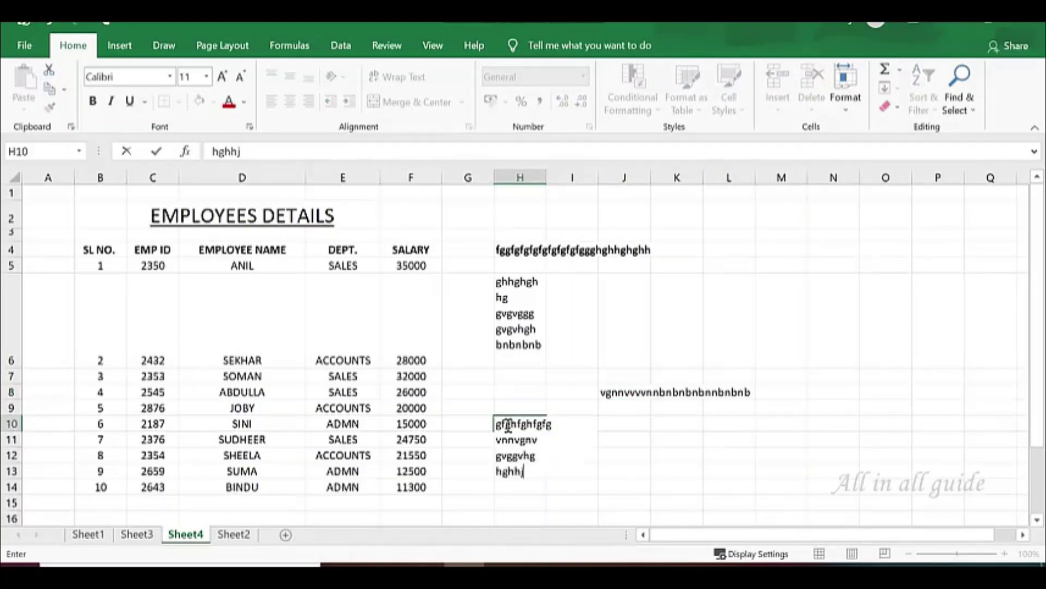
pyautogui.hotkey('alt', 'Return')
pyautogui.write('hjhjkkj')
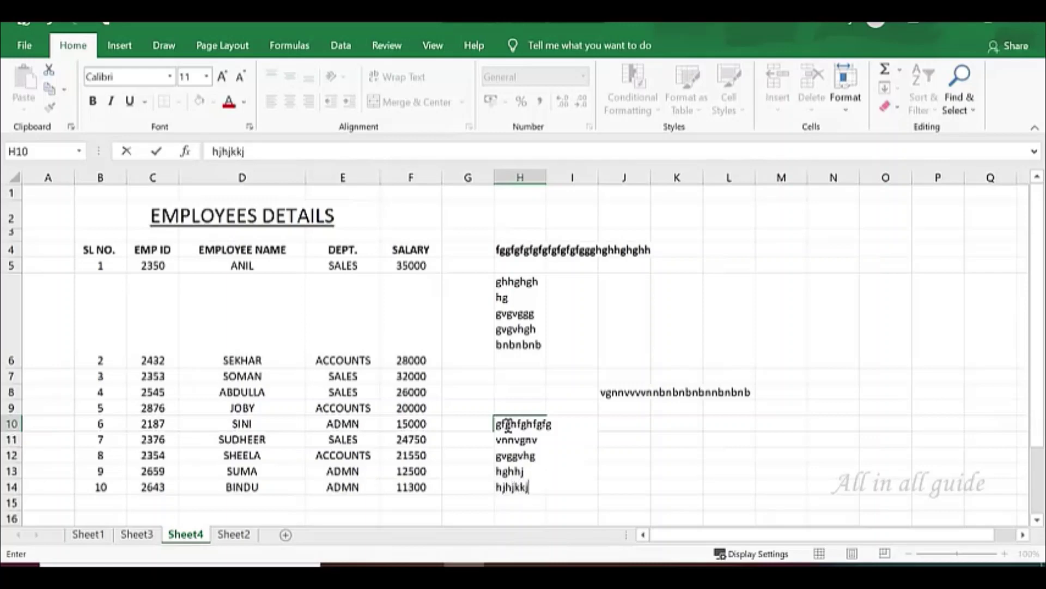
pyautogui.press('Return')
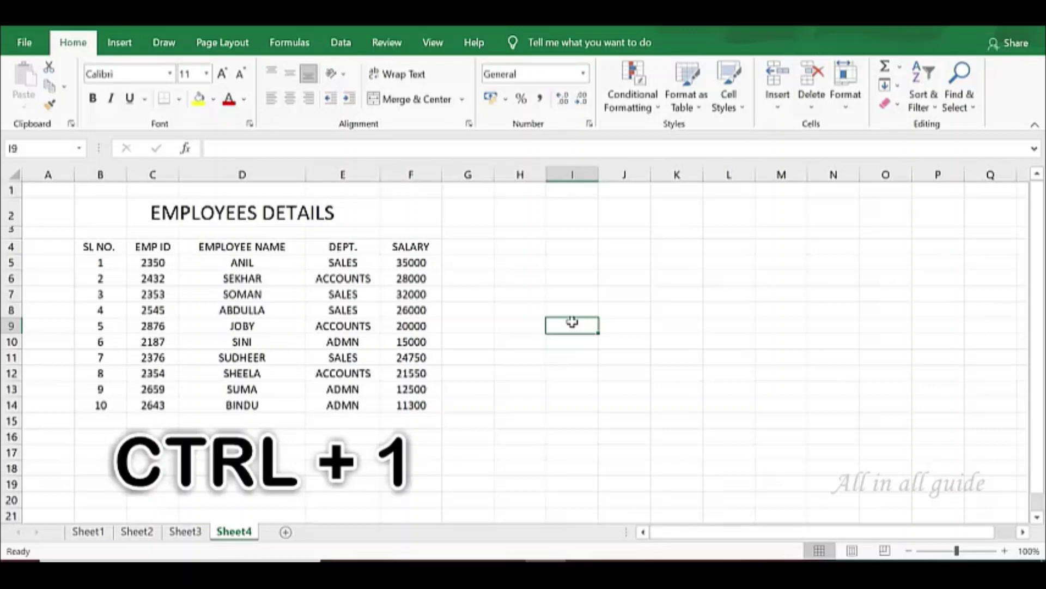
# Open the Format Cells dialog for cell I9 and close it without applying any changes
pyautogui.hotkey('ctrl', '1')
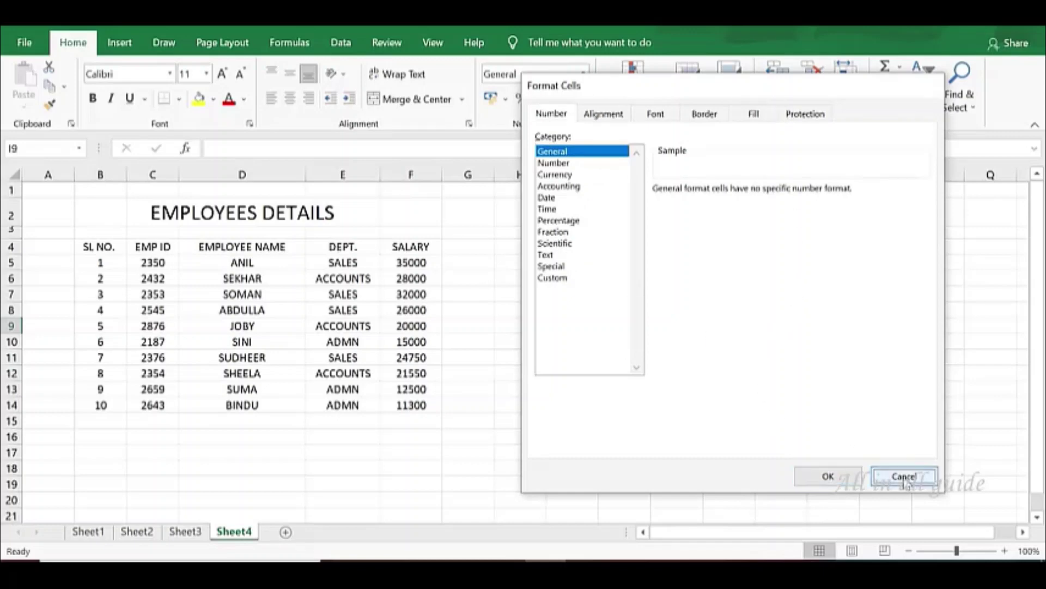
pyautogui.click(905, 477)
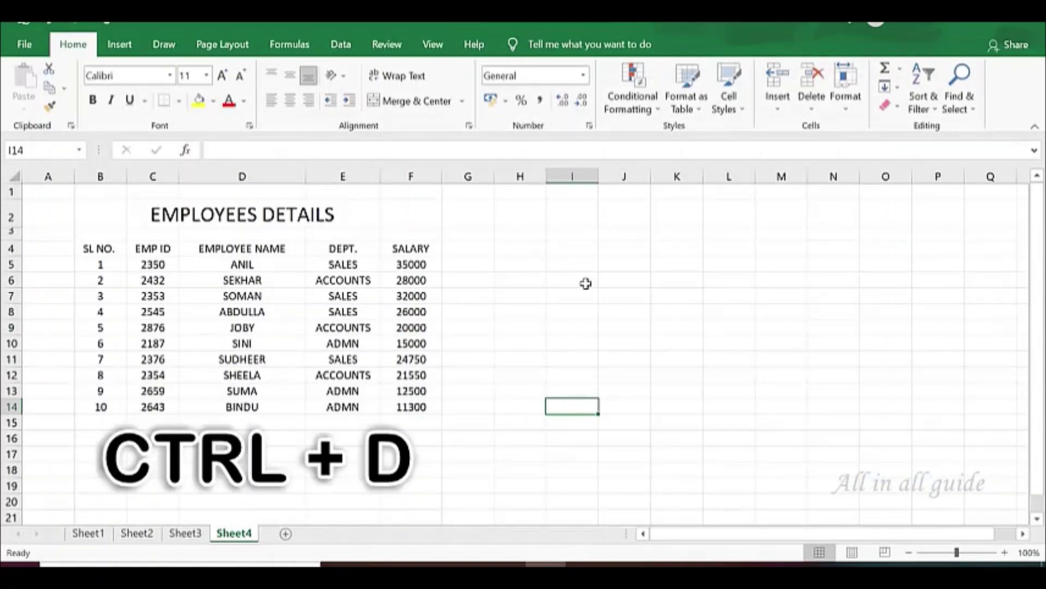
# Enter "hjhjhj" in cell I6 and fill it down through I14
pyautogui.doubleClick(586, 282)
pyautogui.write('hjhjhj')
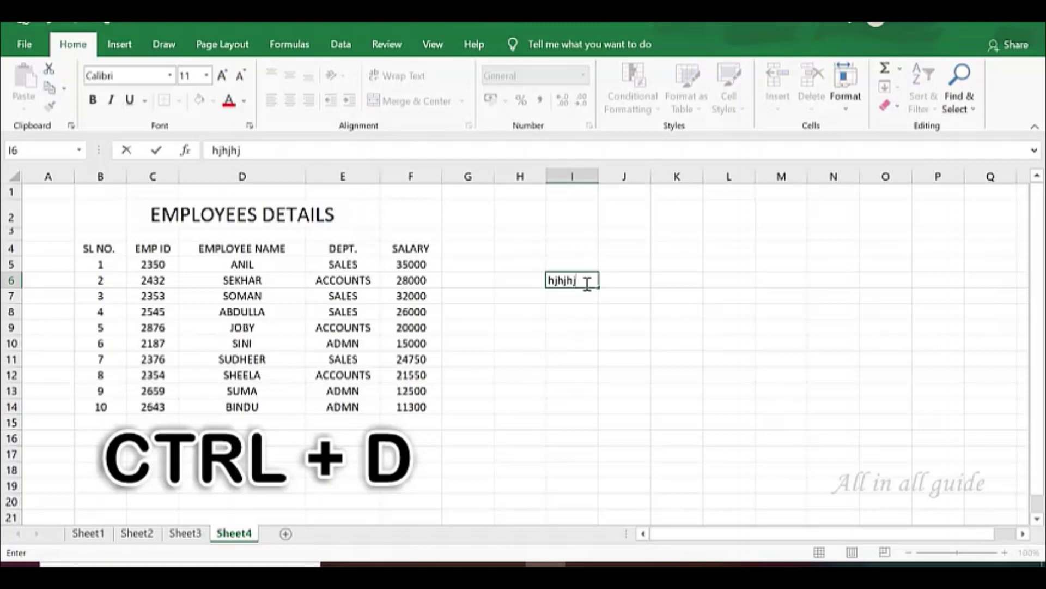
pyautogui.press('Return')
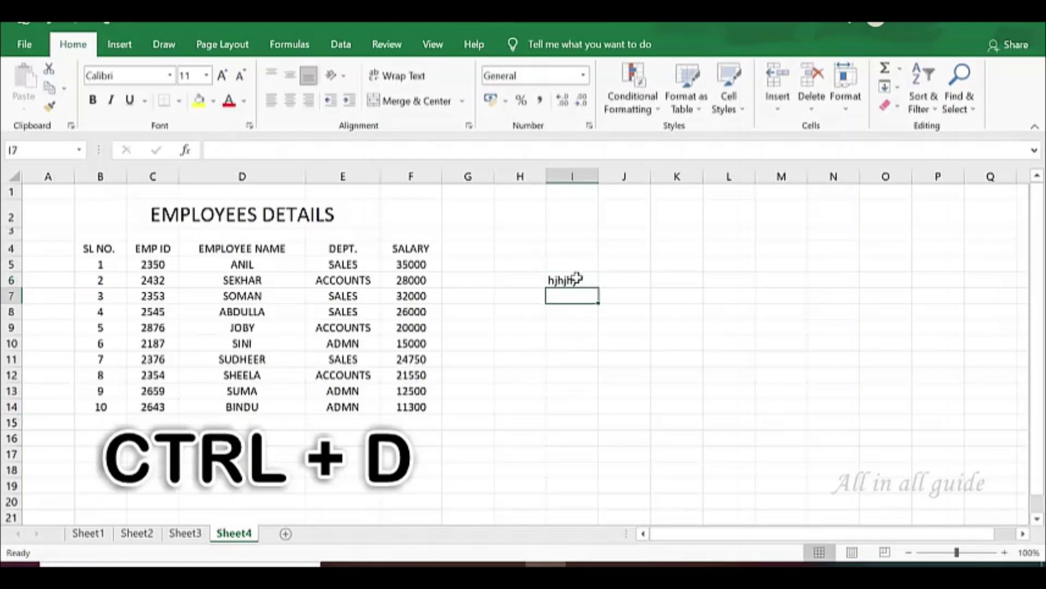
pyautogui.moveTo(576, 279); pyautogui.dragTo(585, 403)
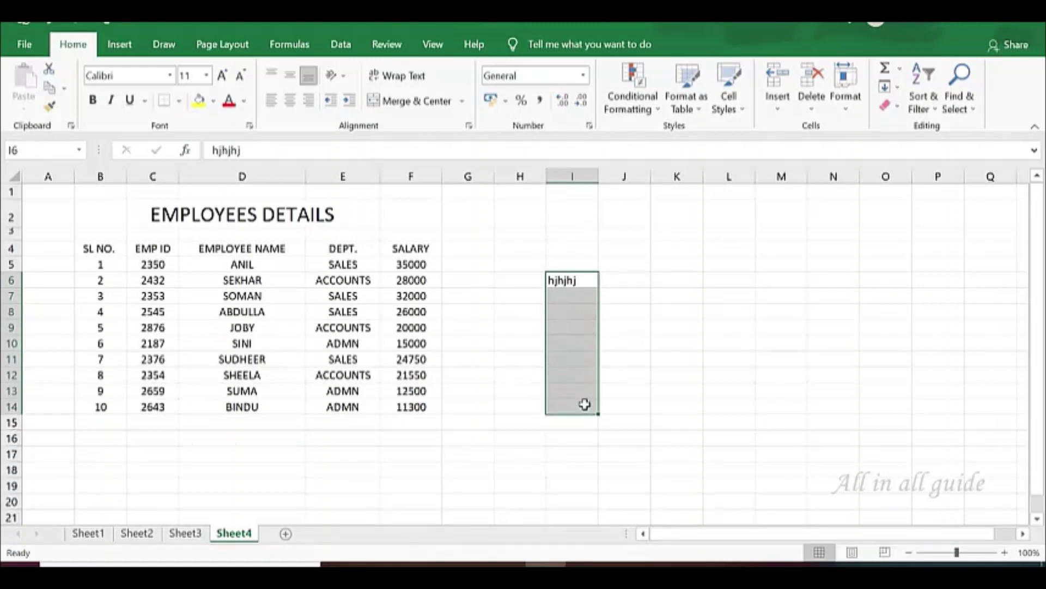
pyautogui.hotkey('ctrl', 'd')
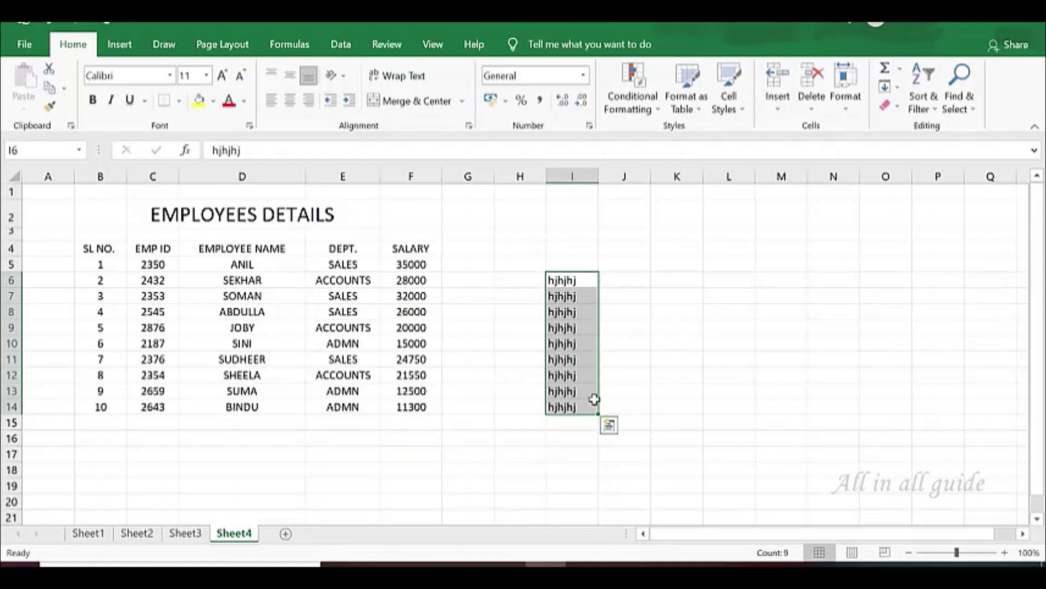
pyautogui.click(625, 360)
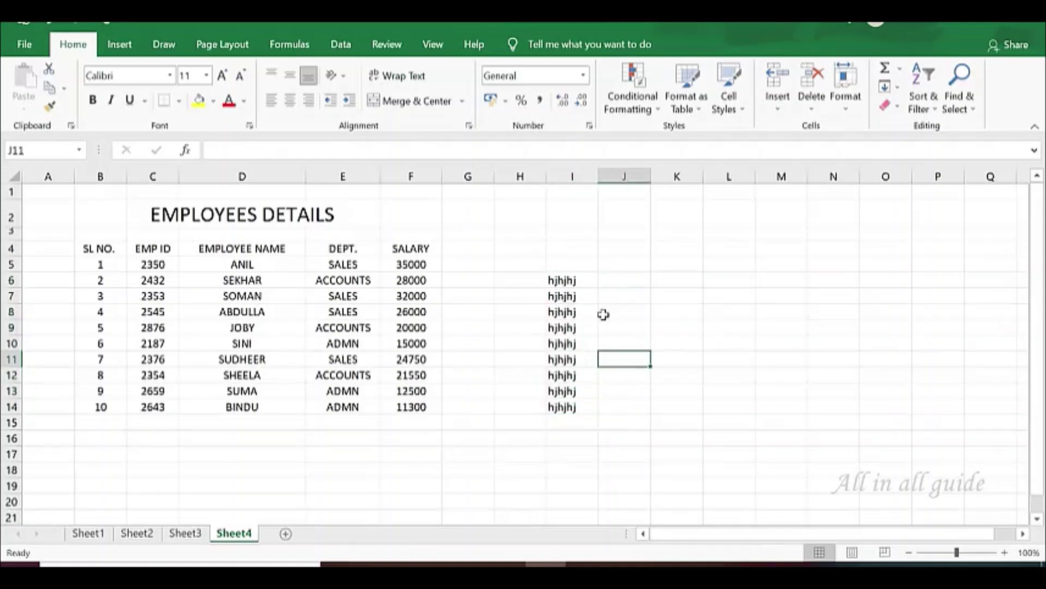
# Fill the contents of I6:I14 to the right into column J
pyautogui.click(582, 278)
pyautogui.moveTo(582, 278); pyautogui.dragTo(592, 402)
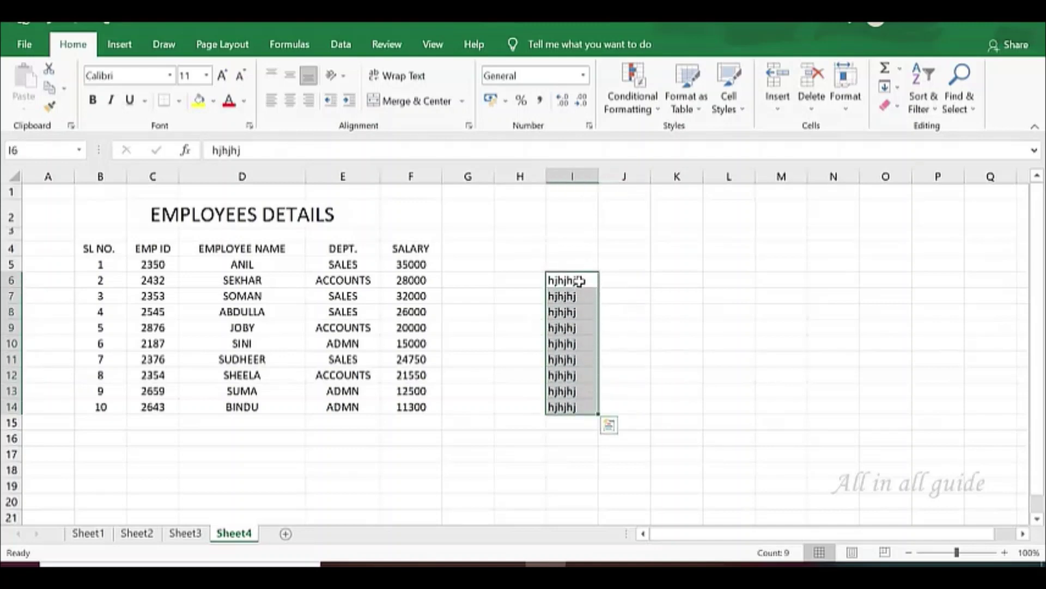
pyautogui.click(635, 283)
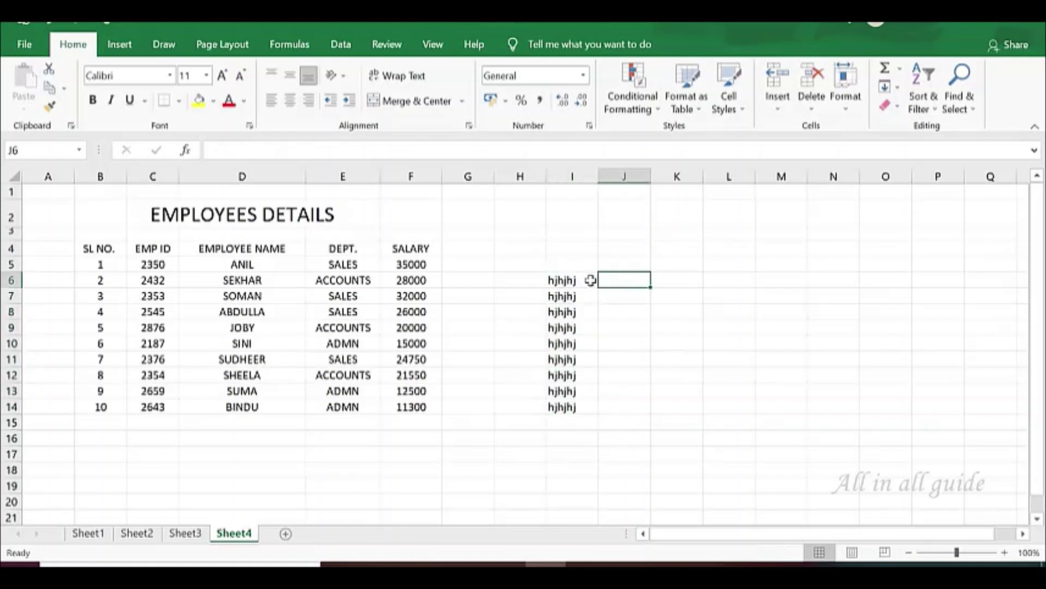
pyautogui.moveTo(567, 280); pyautogui.dragTo(641, 410)
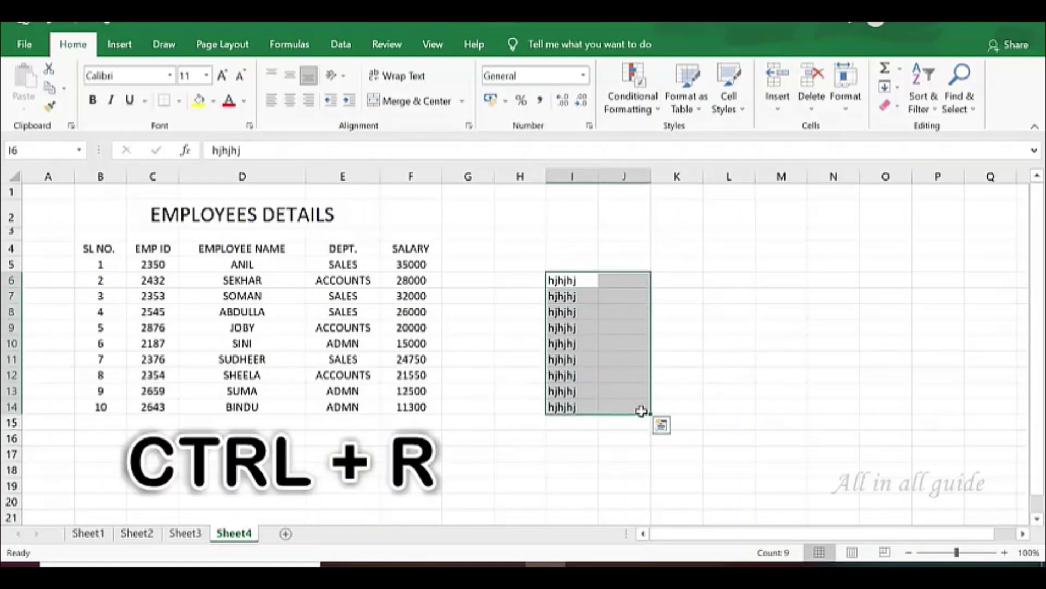
pyautogui.hotkey('ctrl', 'r')
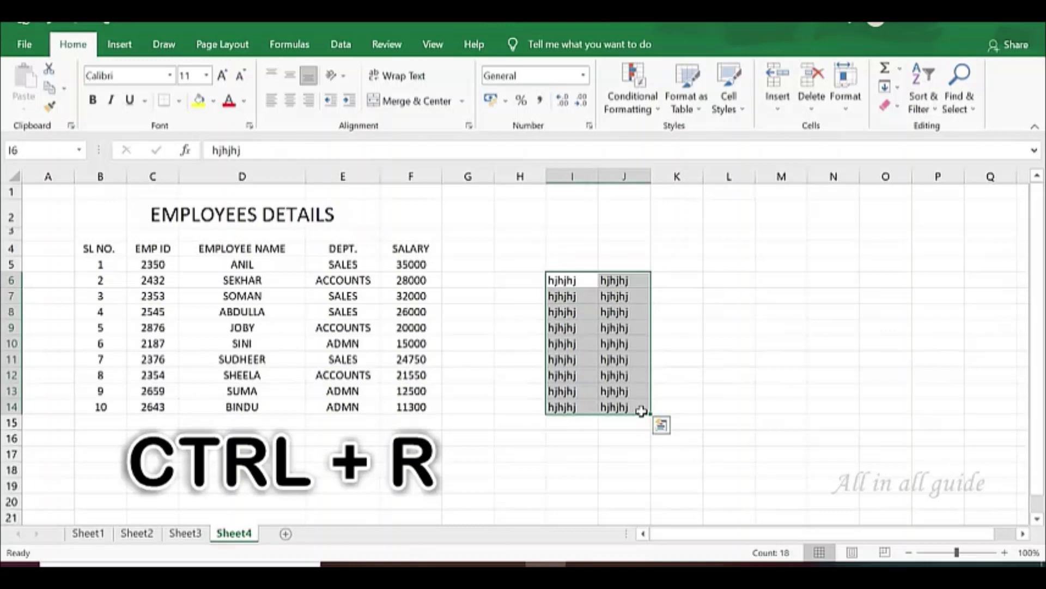
pyautogui.click(675, 294)
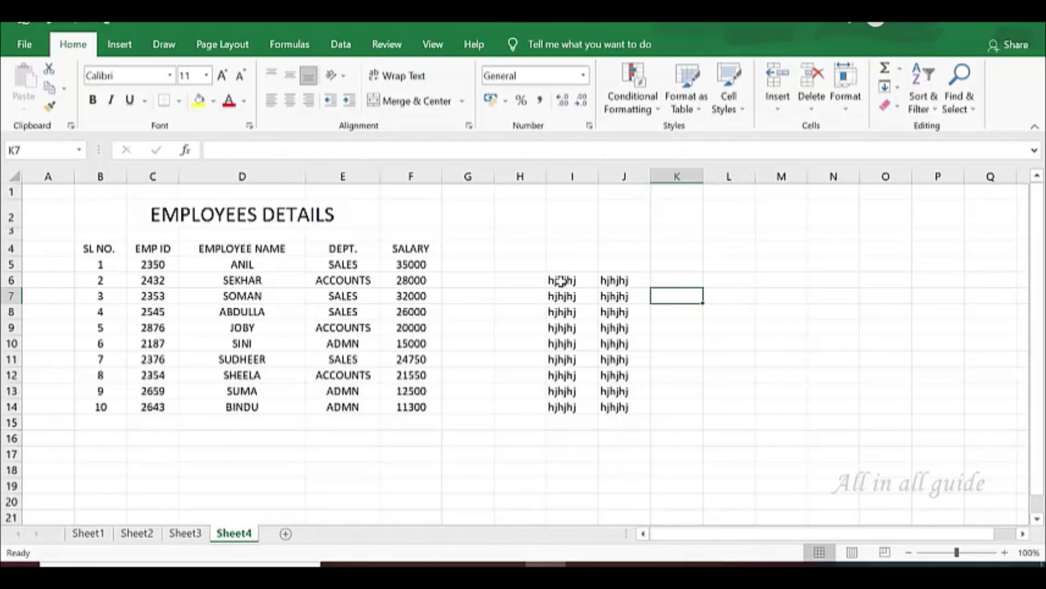
# Clear the filler text from range I6:J14
pyautogui.moveTo(561, 281); pyautogui.dragTo(644, 408)
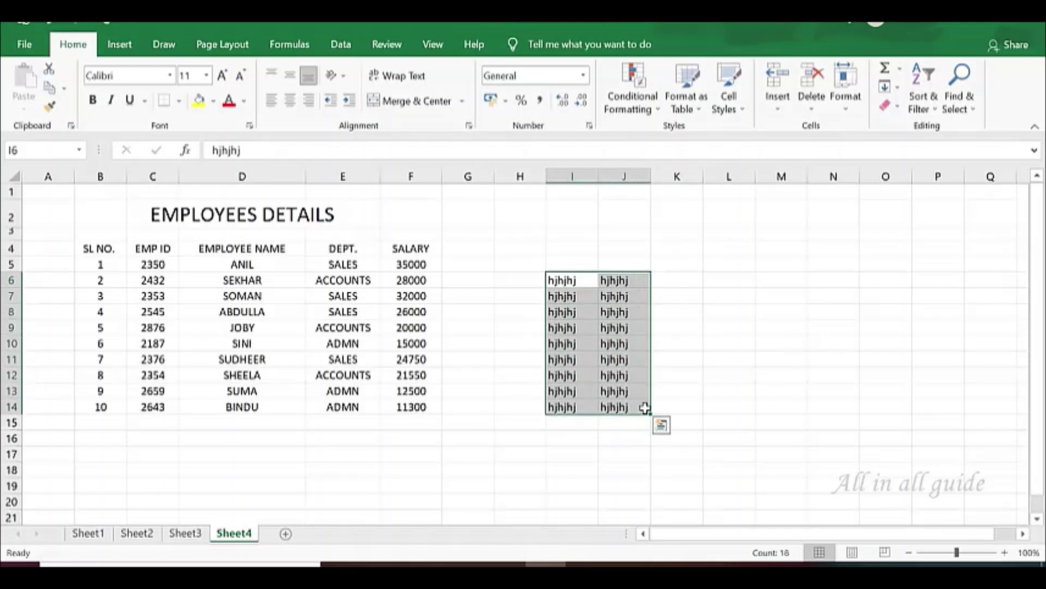
pyautogui.press('Delete')
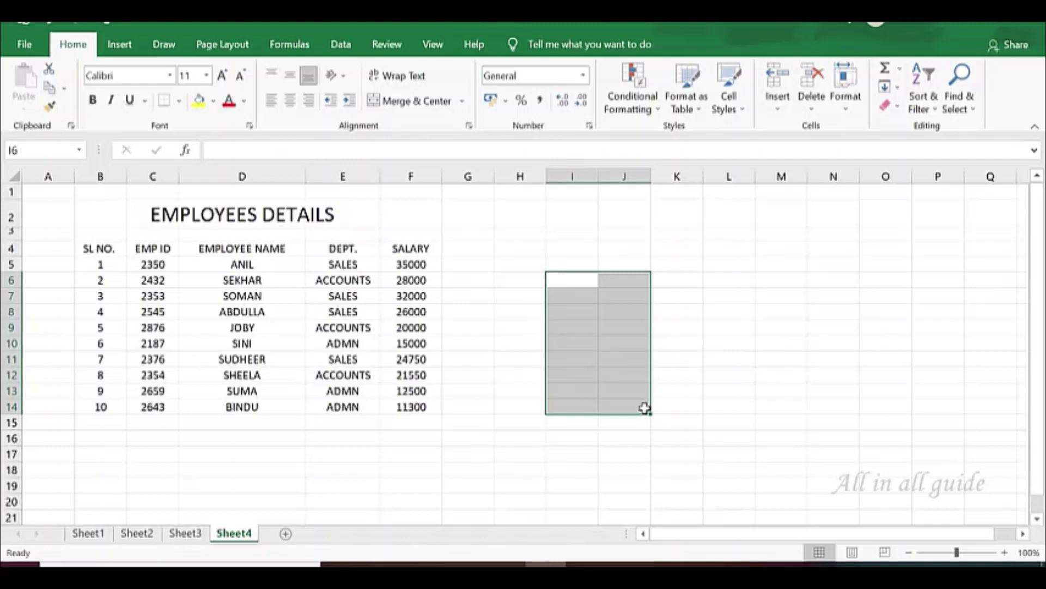
# Select all cells of Sheet4 with G7 as the active cell, and release the selection by choosing a single empty cell
pyautogui.click(477, 295)
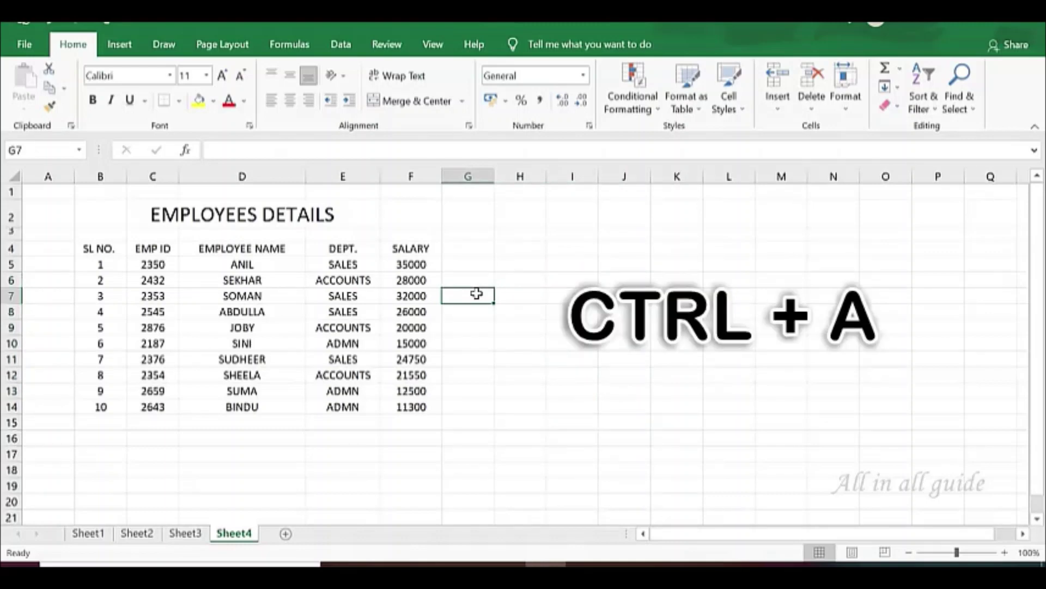
pyautogui.hotkey('ctrl', 'a')
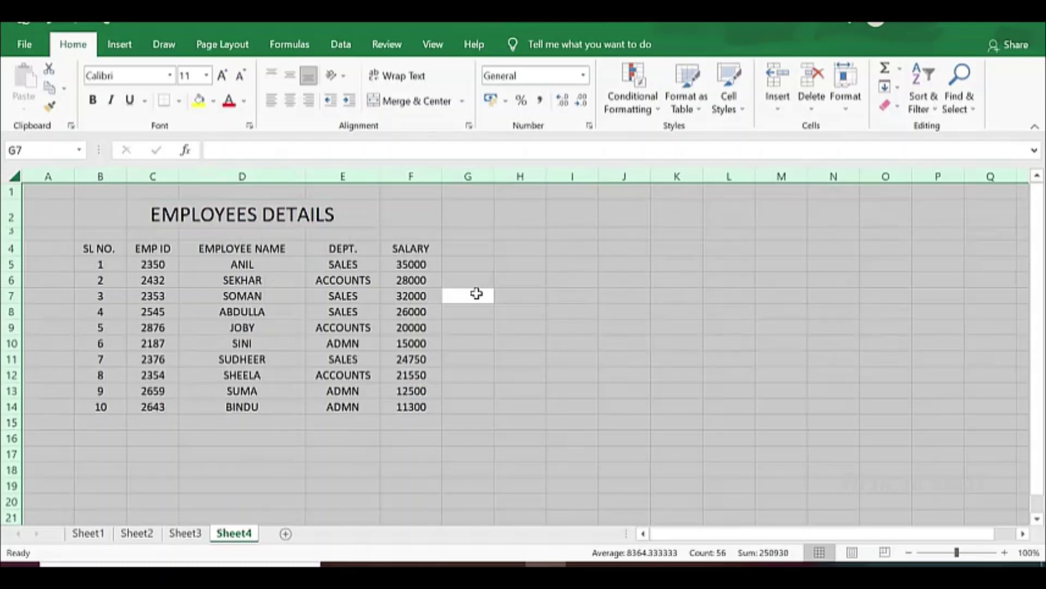
pyautogui.click(526, 311)
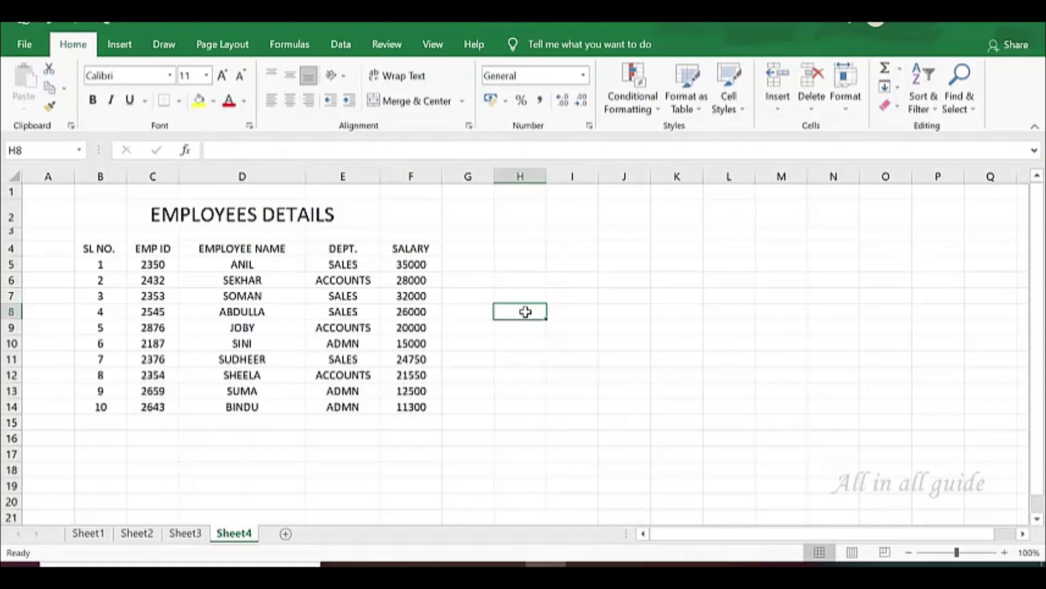
pyautogui.click(580, 266)
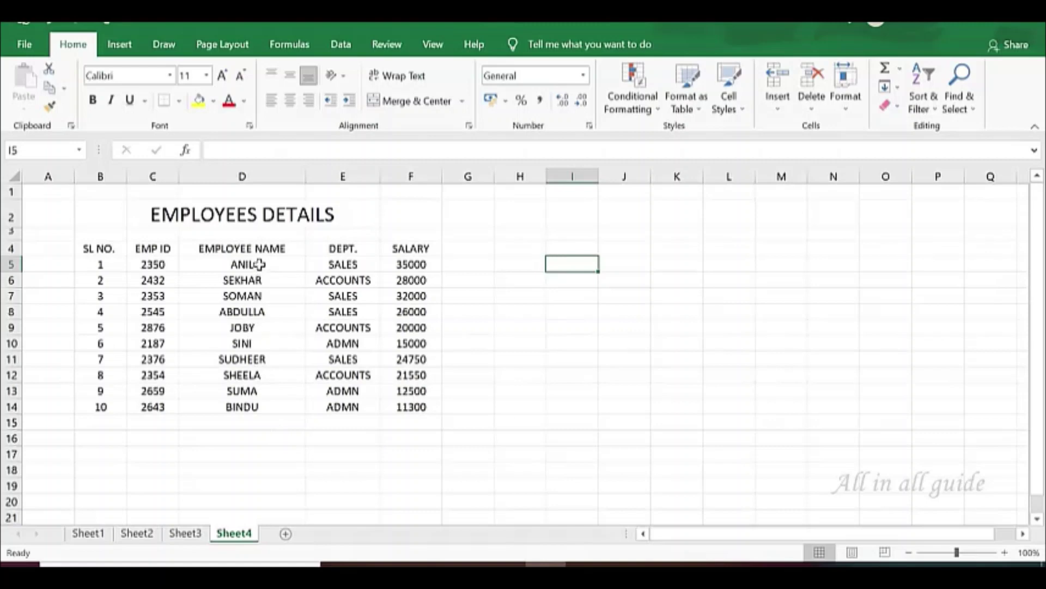
# Copy the EMPLOYEE NAME column in D4:D14, including its header, and paste it starting at cell J4
pyautogui.moveTo(259, 245); pyautogui.dragTo(265, 405)
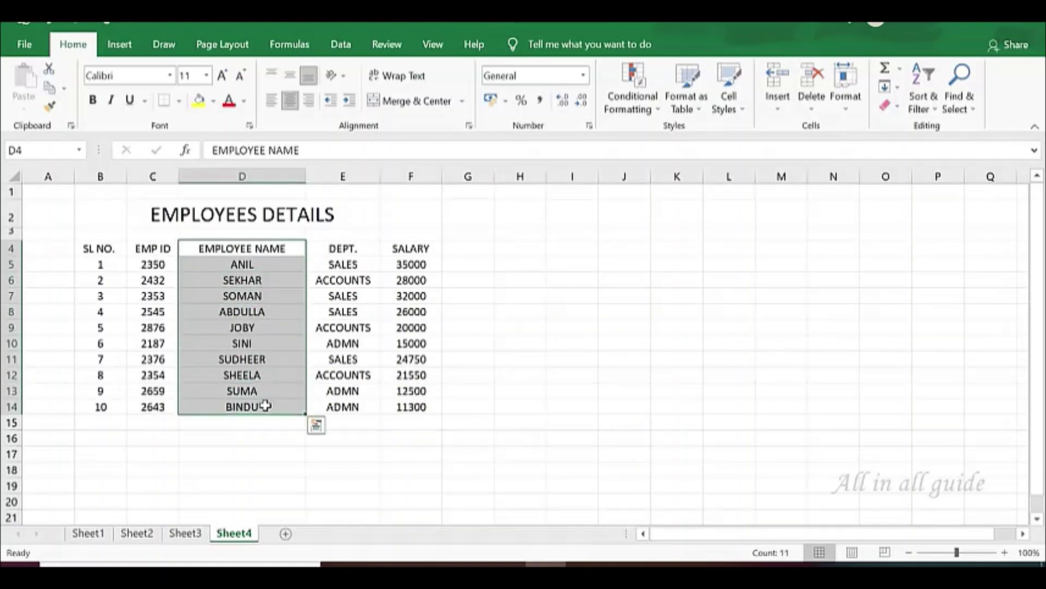
pyautogui.hotkey('ctrl', 'c')
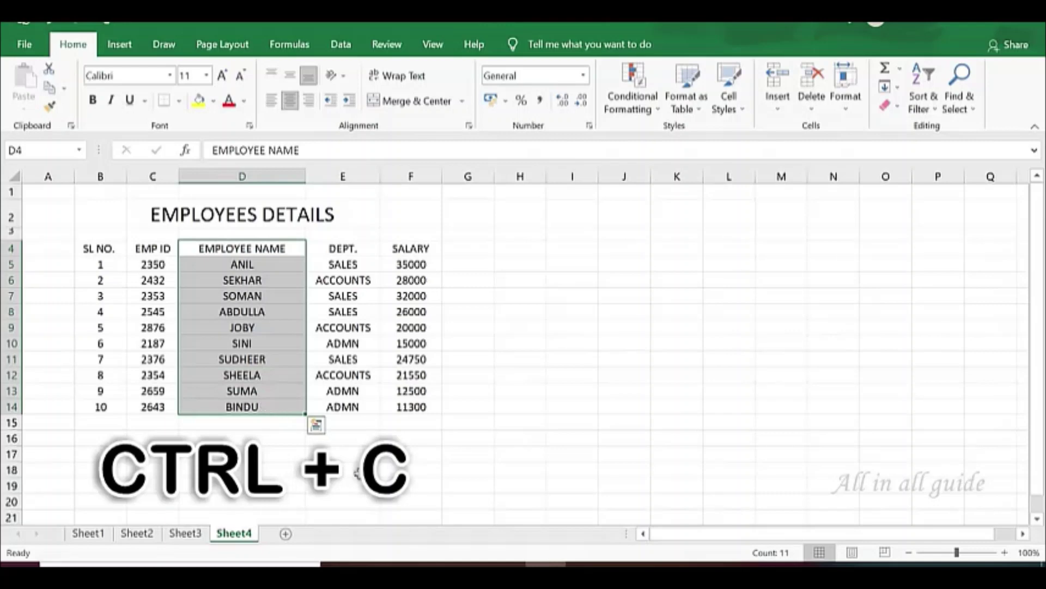
pyautogui.hotkey('ctrl', 'c')
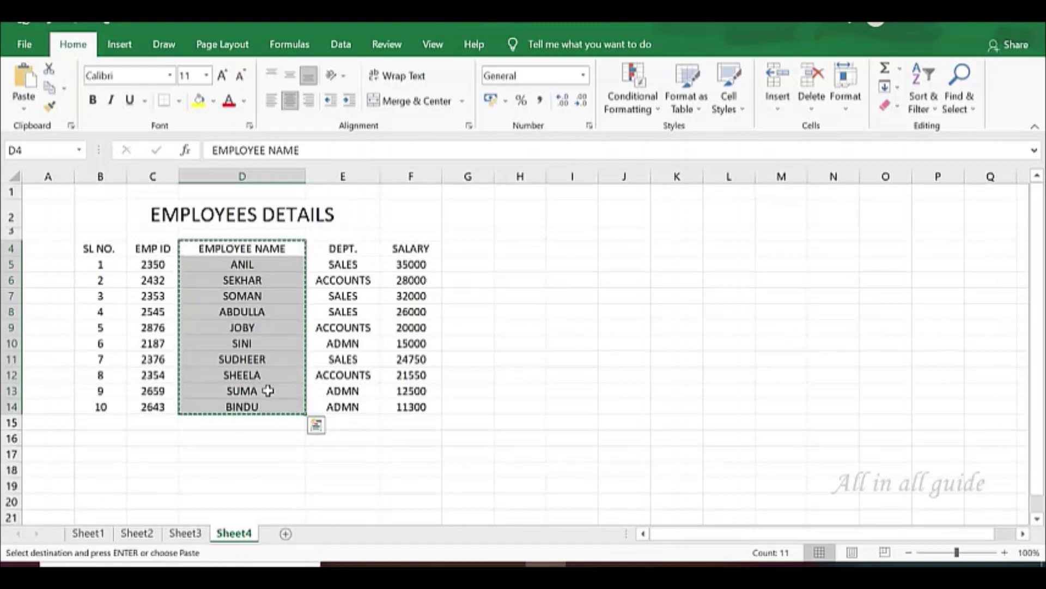
pyautogui.click(509, 277)
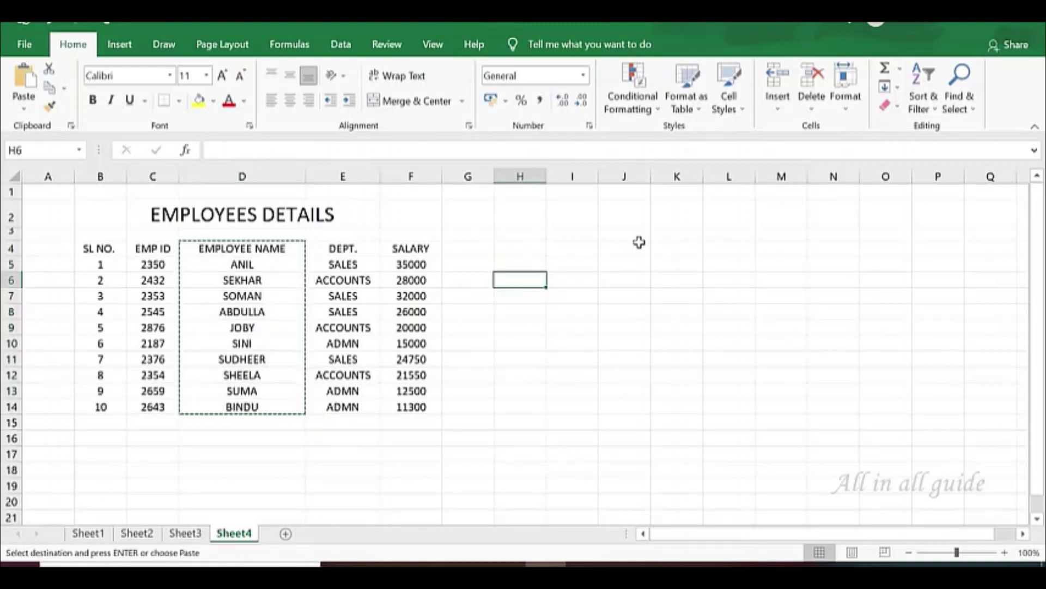
pyautogui.click(625, 244)
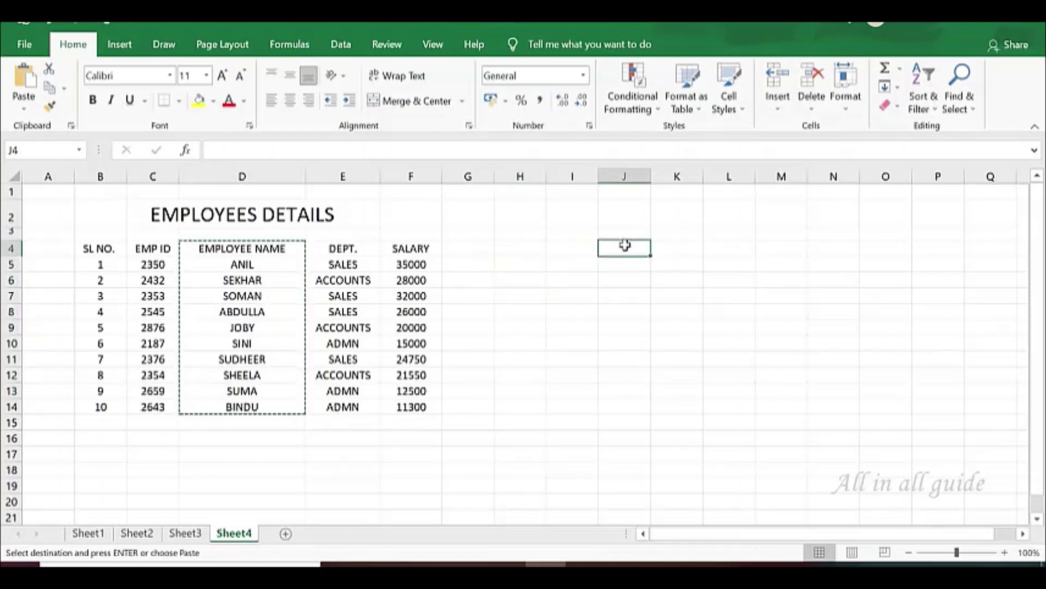
pyautogui.hotkey('ctrl', 'v')
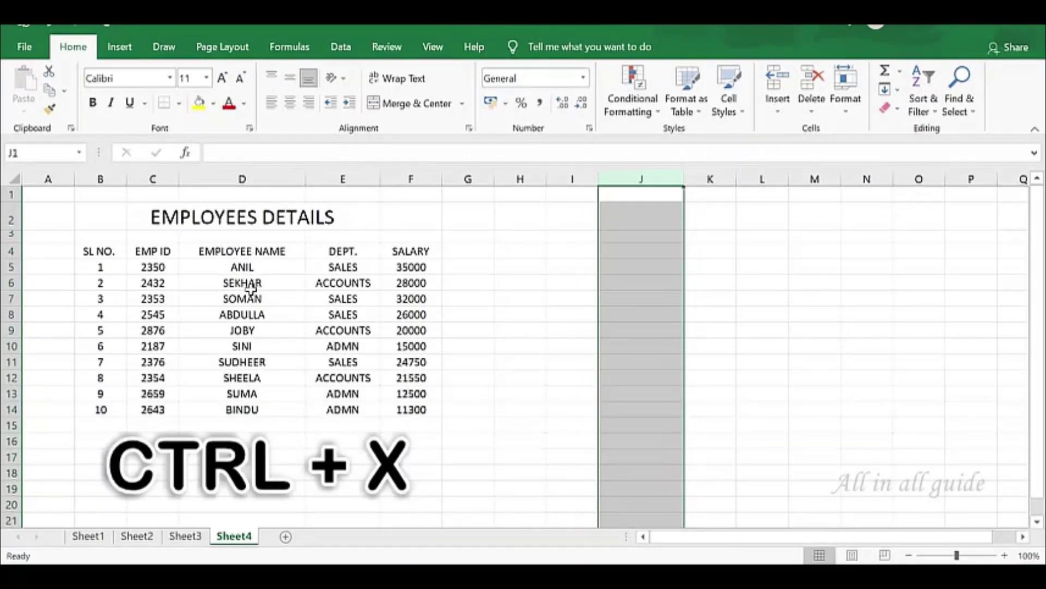
# Move the EMPLOYEE NAME range D4:D14 to column J by cutting it and pasting it at cell J4
pyautogui.moveTo(255, 251); pyautogui.dragTo(271, 410)
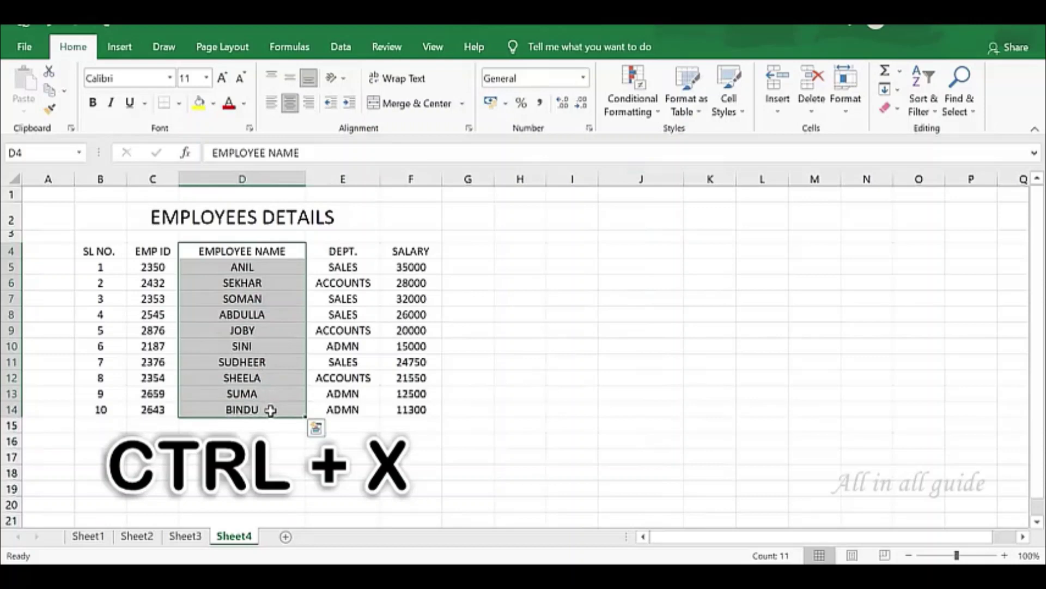
pyautogui.hotkey('ctrl', 'x')
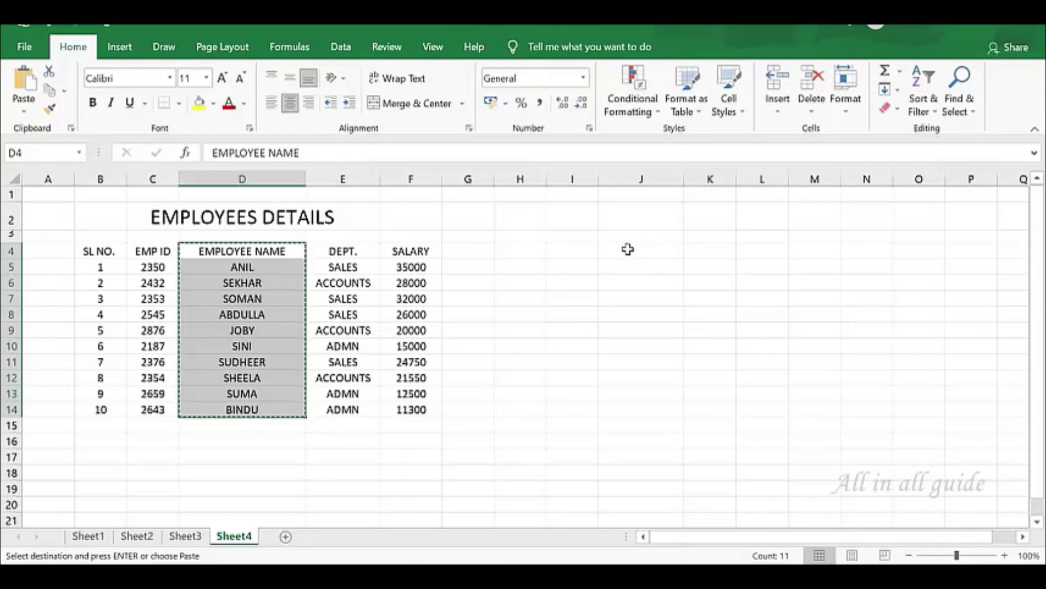
pyautogui.click(628, 249)
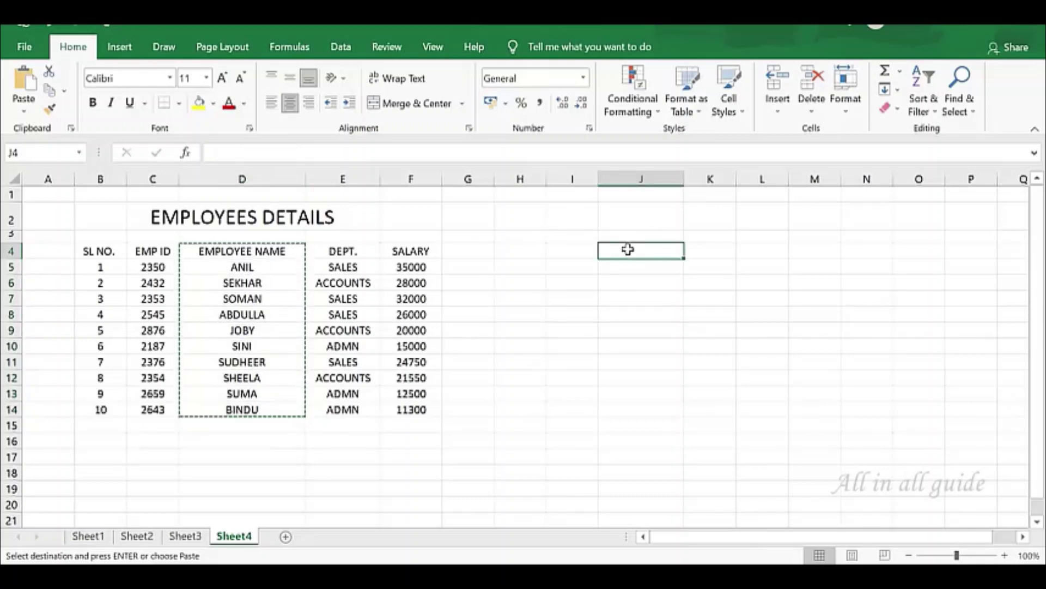
pyautogui.hotkey('ctrl', 'v')
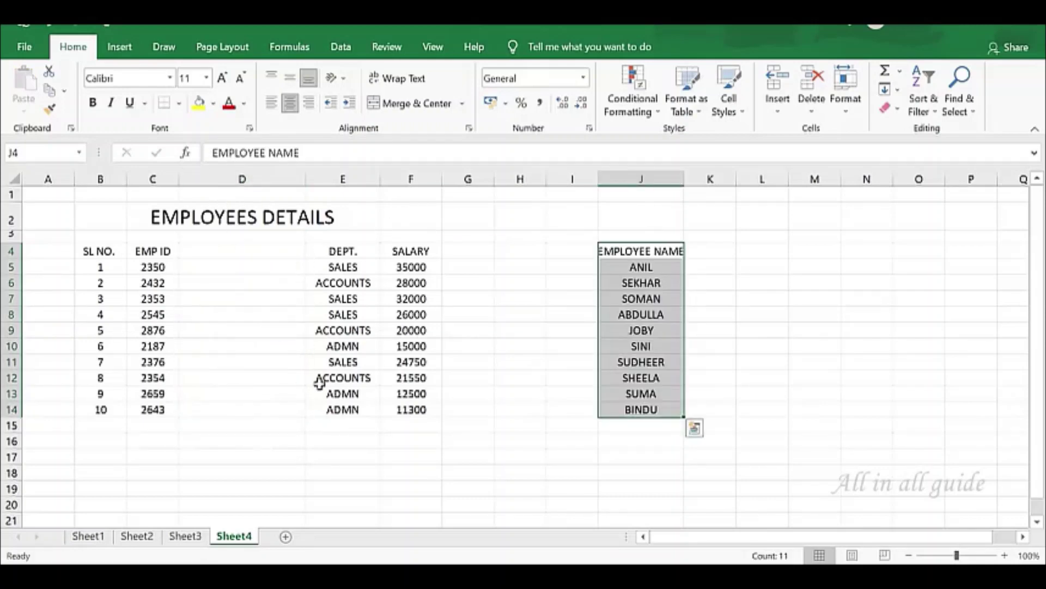